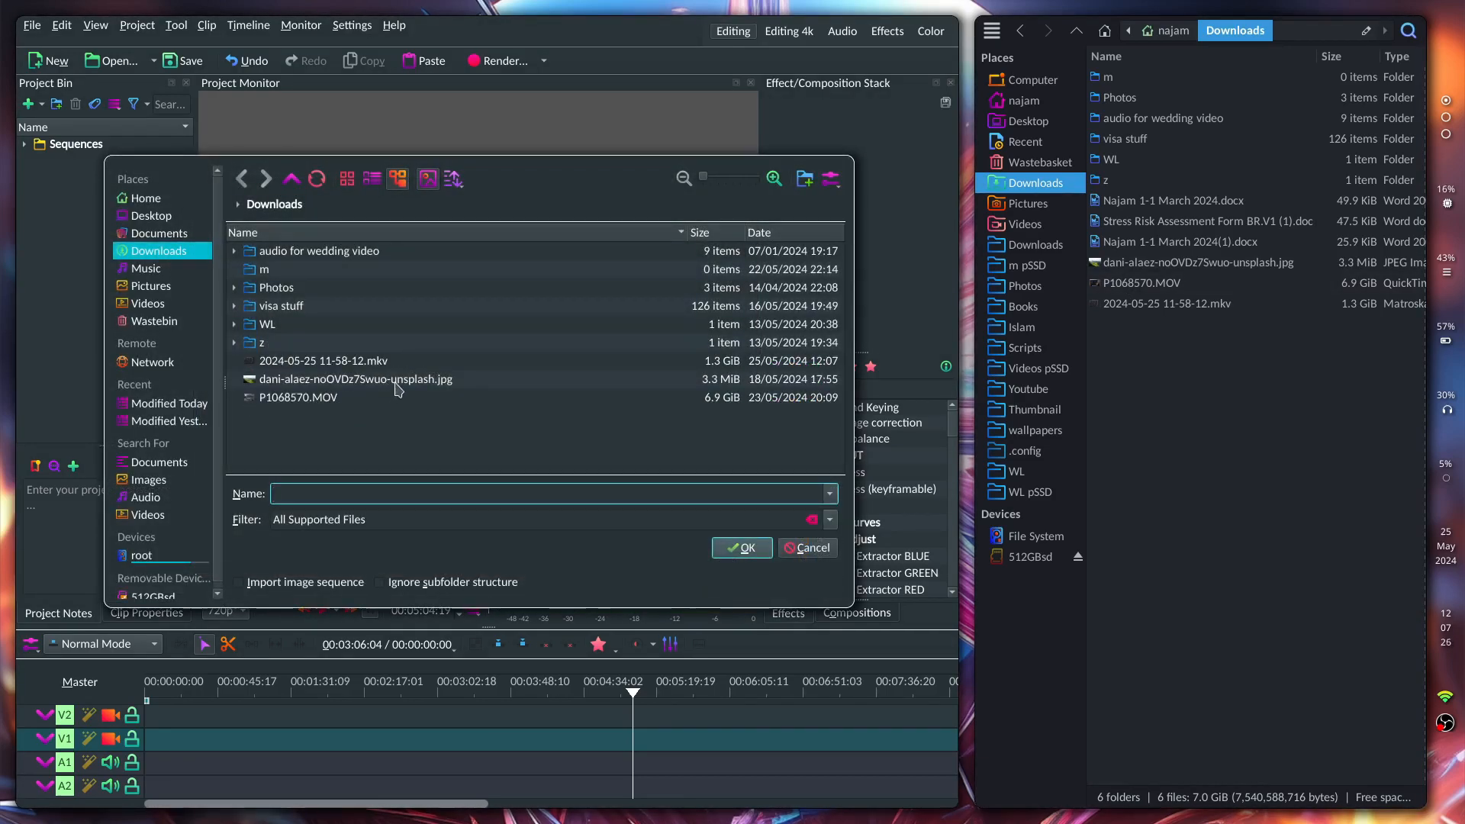
Import P1068570.MOV from the Downloads folder onto track V1 and switch to the Color workspace
double_click(313, 398)
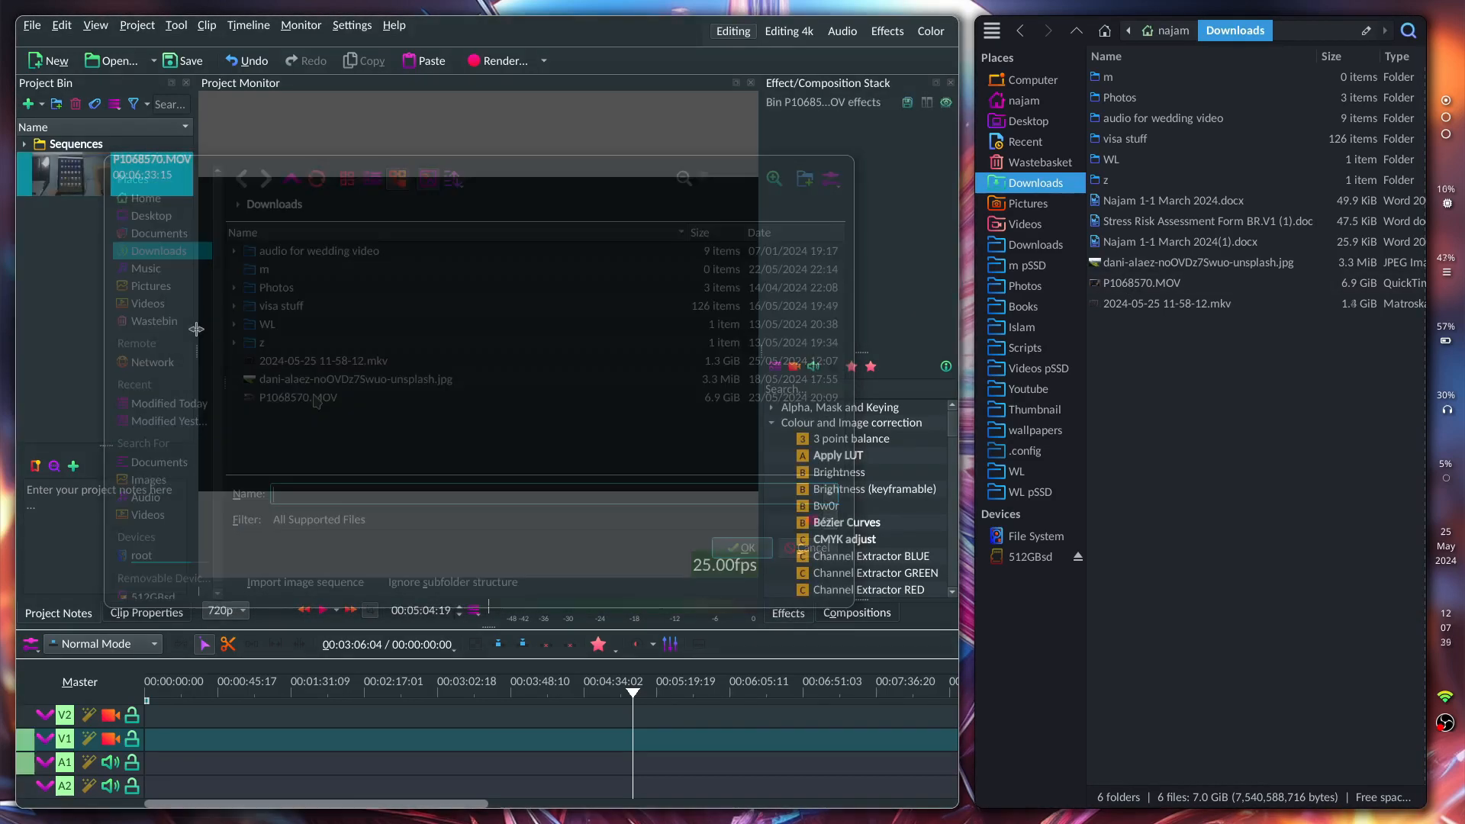
drag(196, 340, 236, 344)
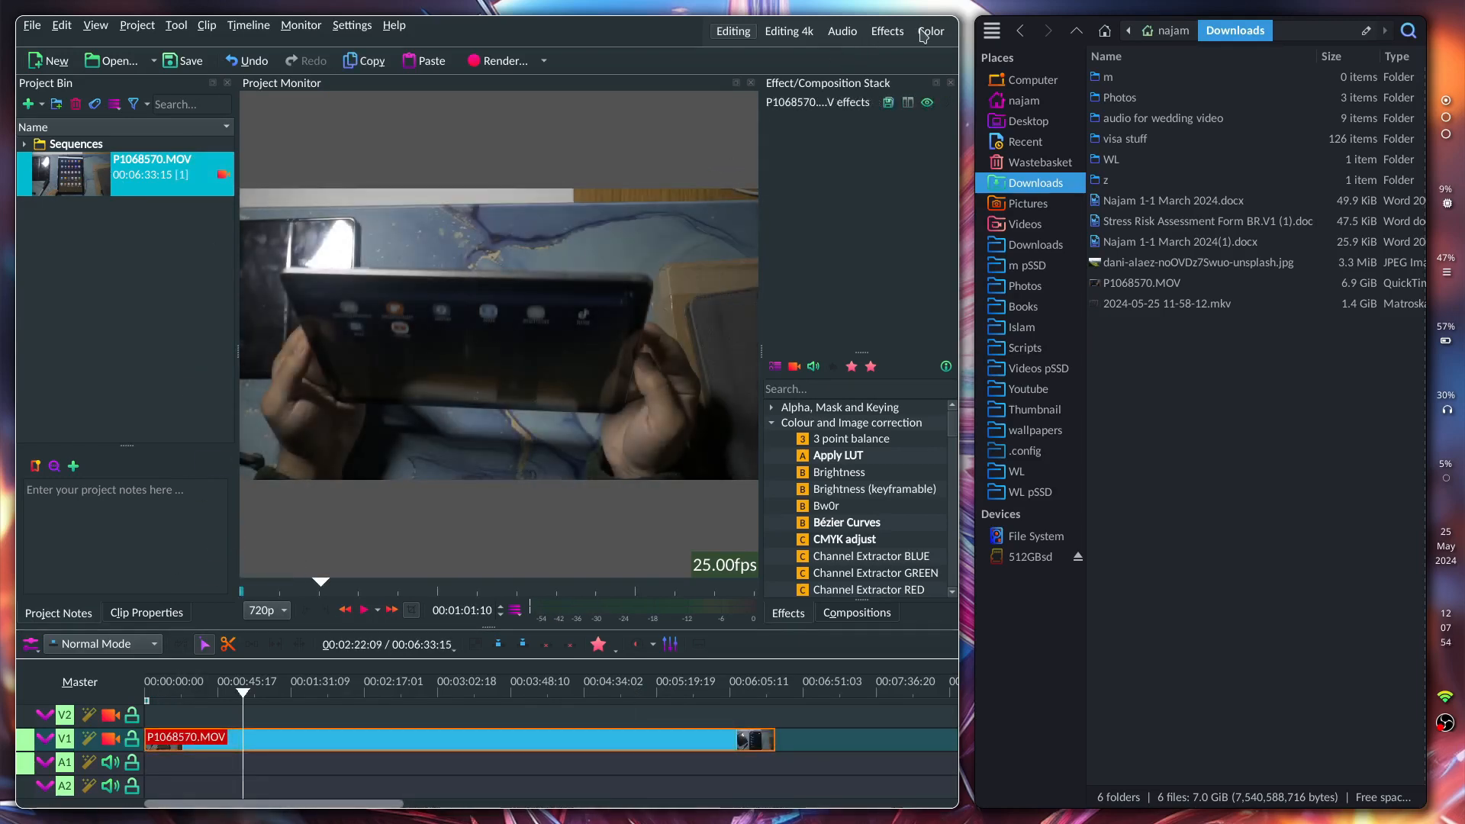
click(930, 31)
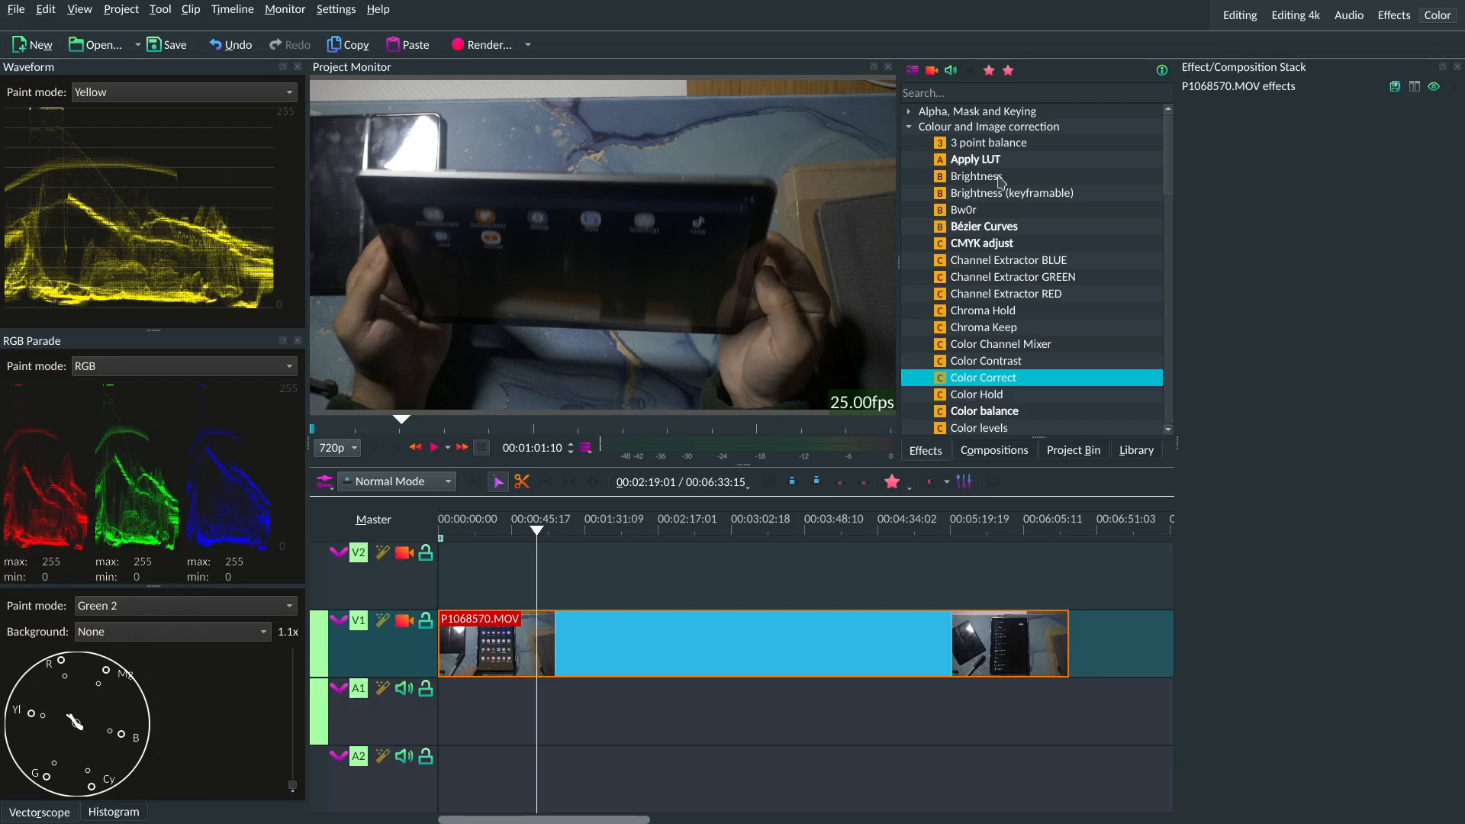
Browse the available effects in the Colour and Image correction category
scroll(1011, 245, down, 10)
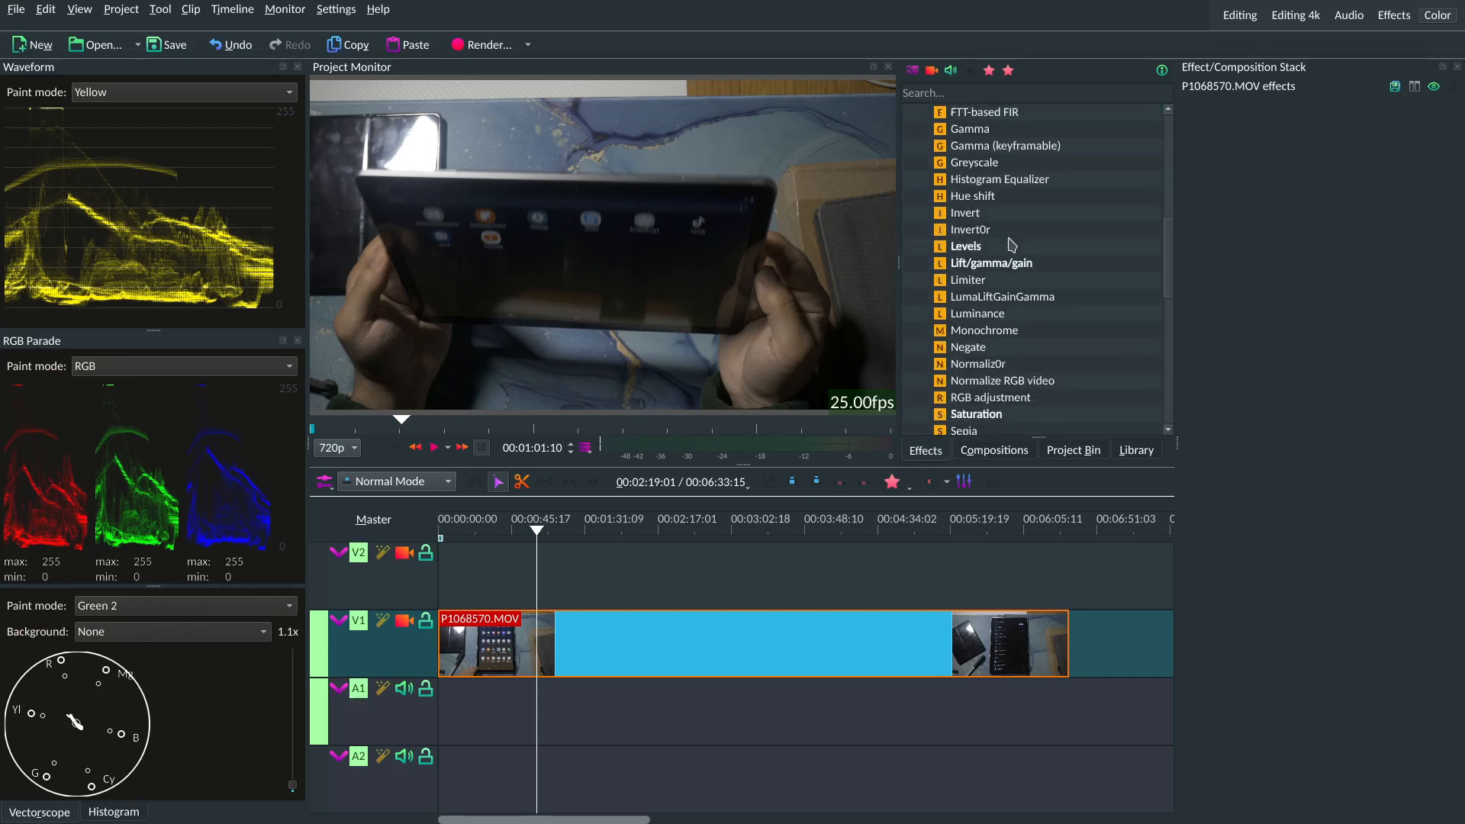
scroll(1011, 244, down, 6)
scroll(1011, 245, up, 15)
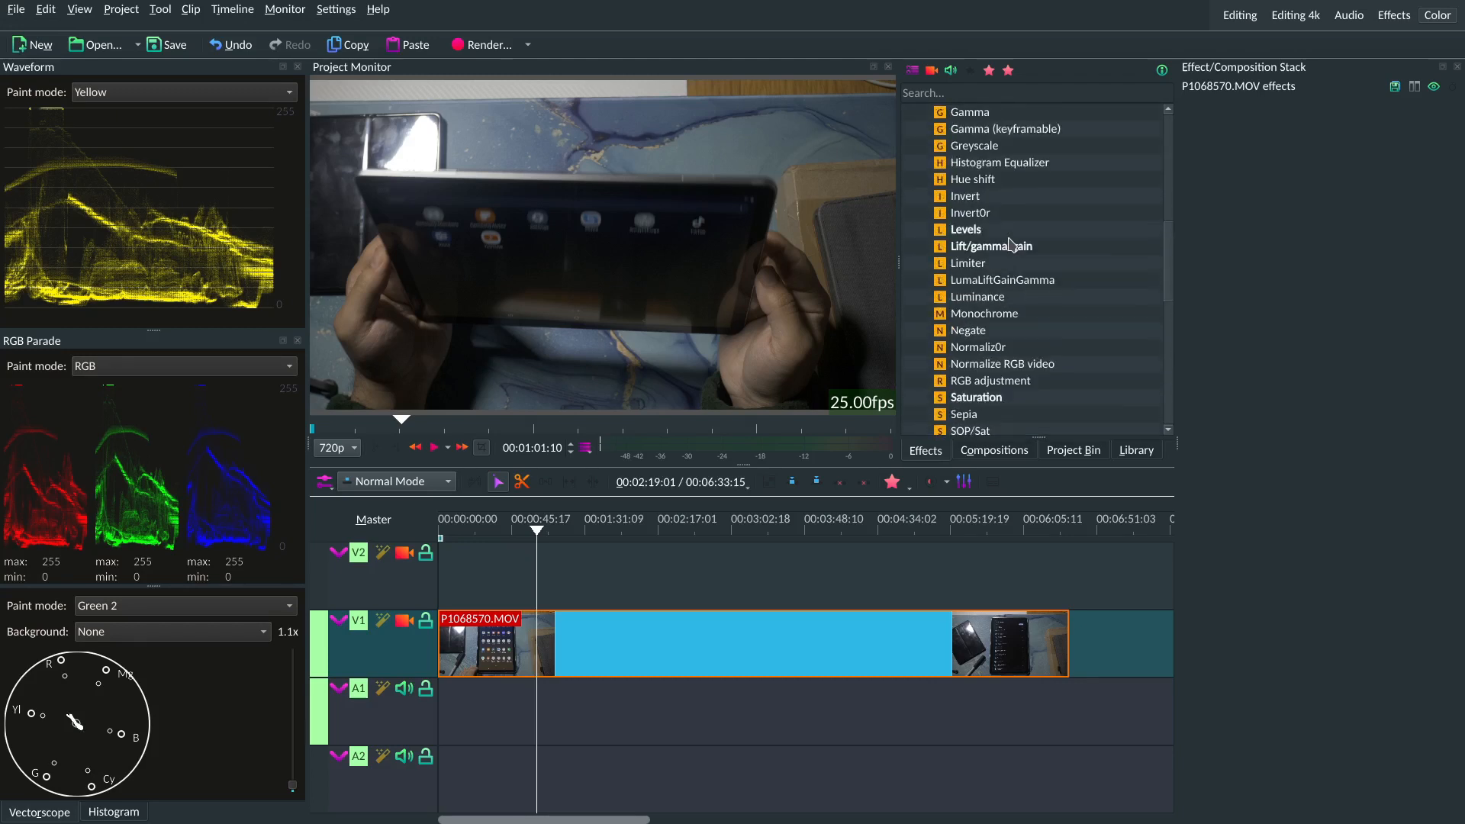
scroll(992, 248, down, 3)
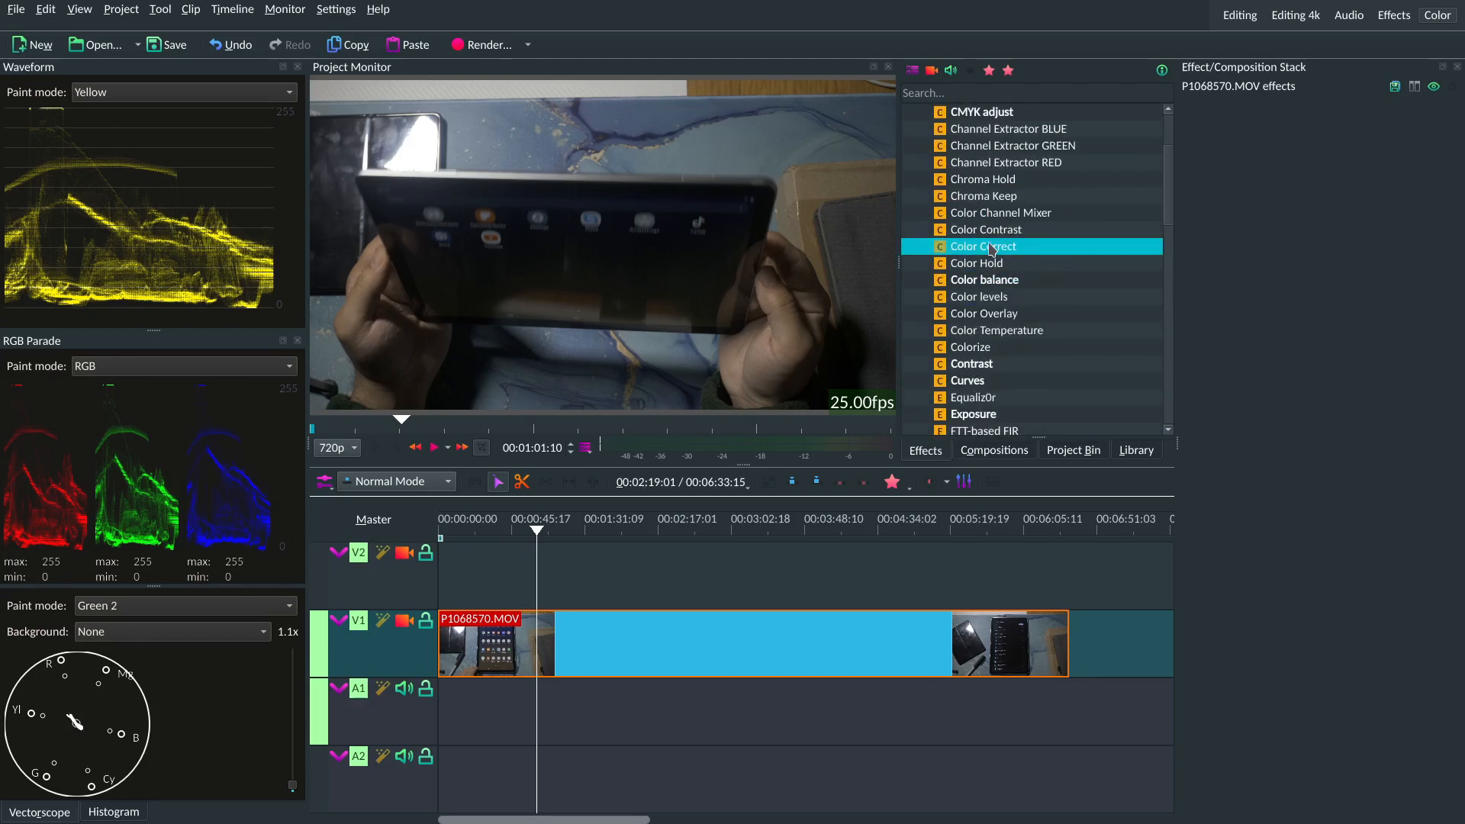
scroll(991, 250, down, 1)
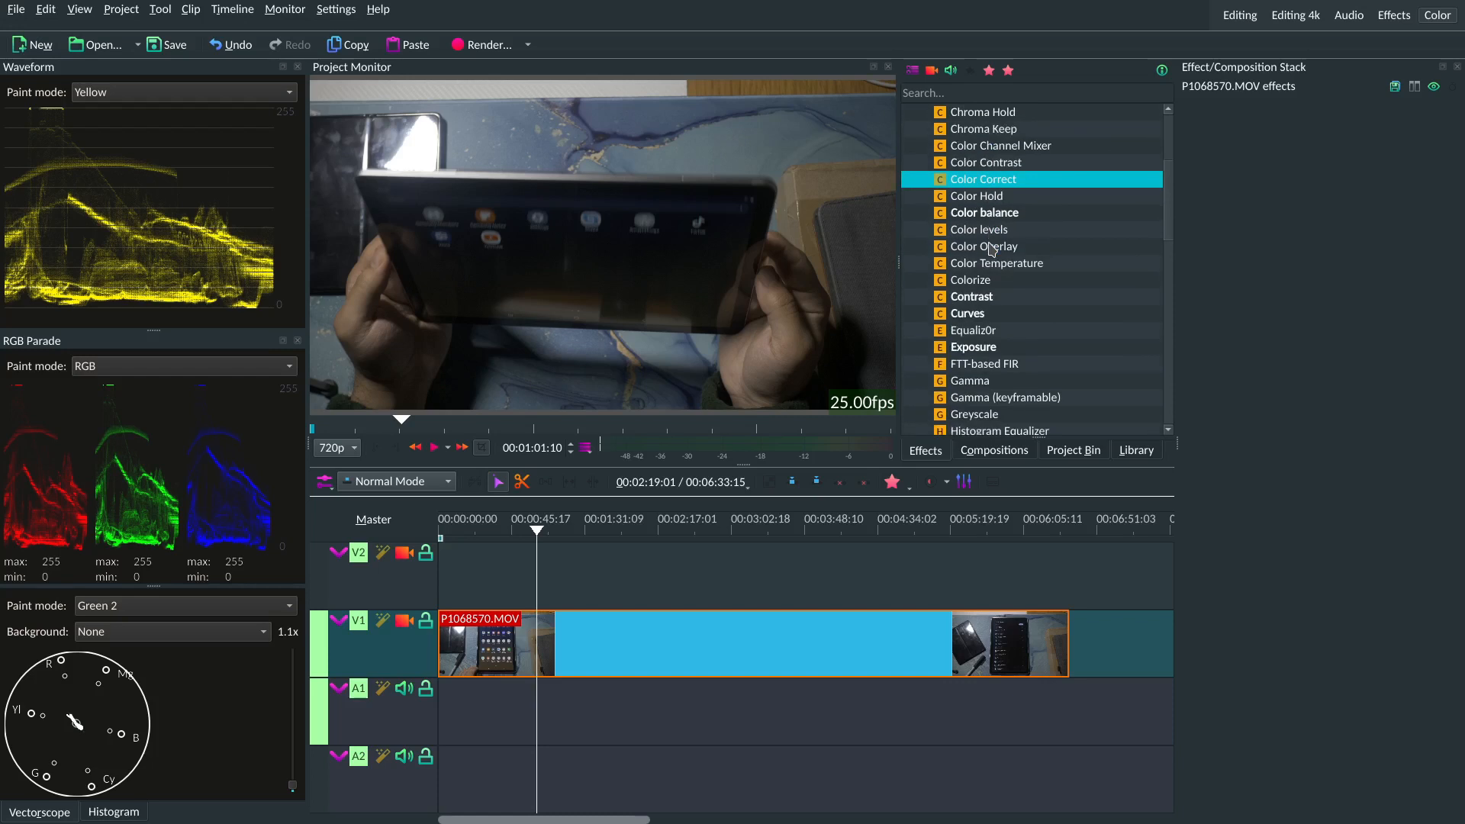
scroll(992, 250, up, 2)
scroll(998, 334, up, 2)
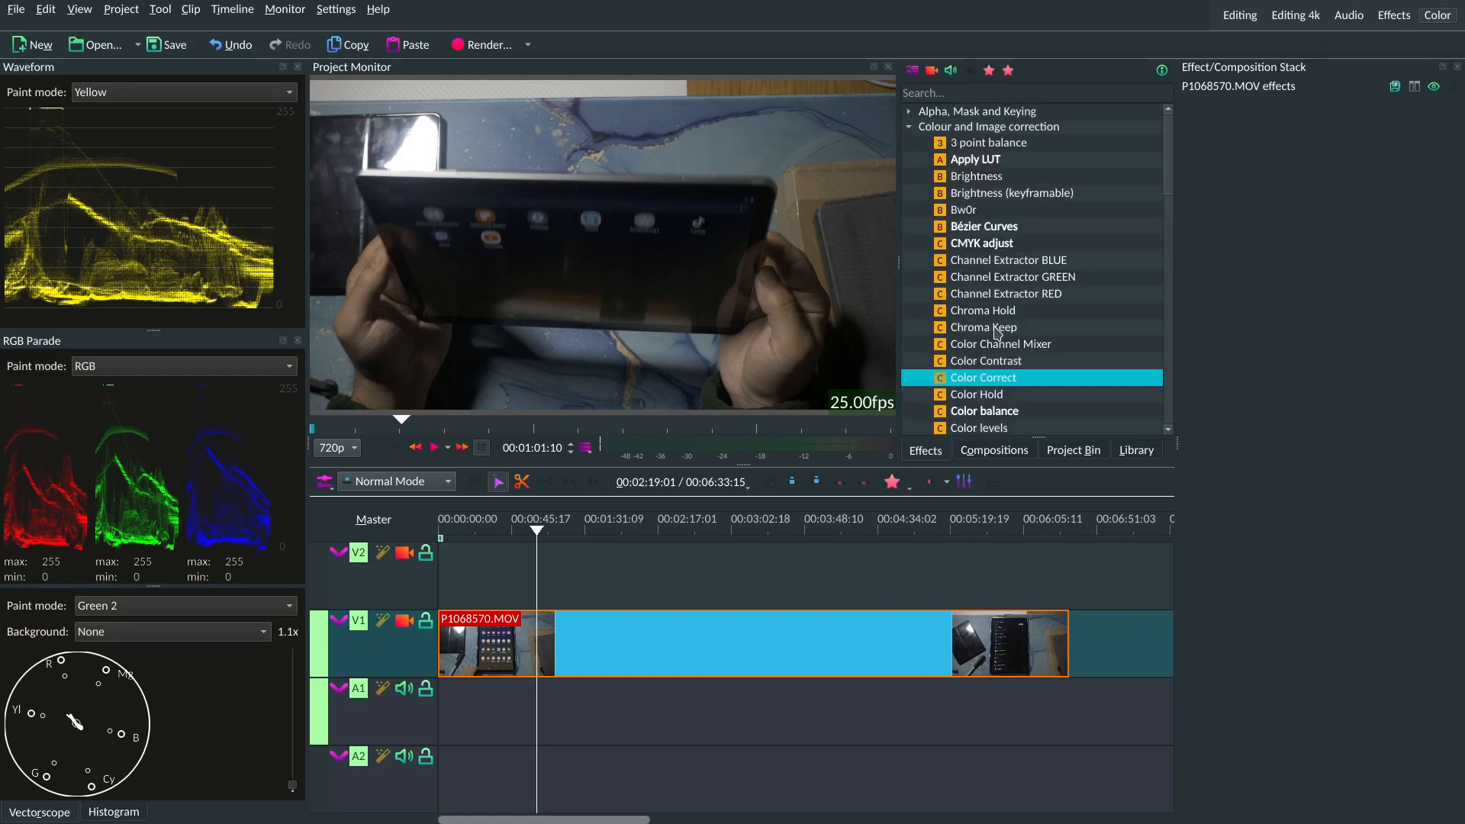
click(910, 127)
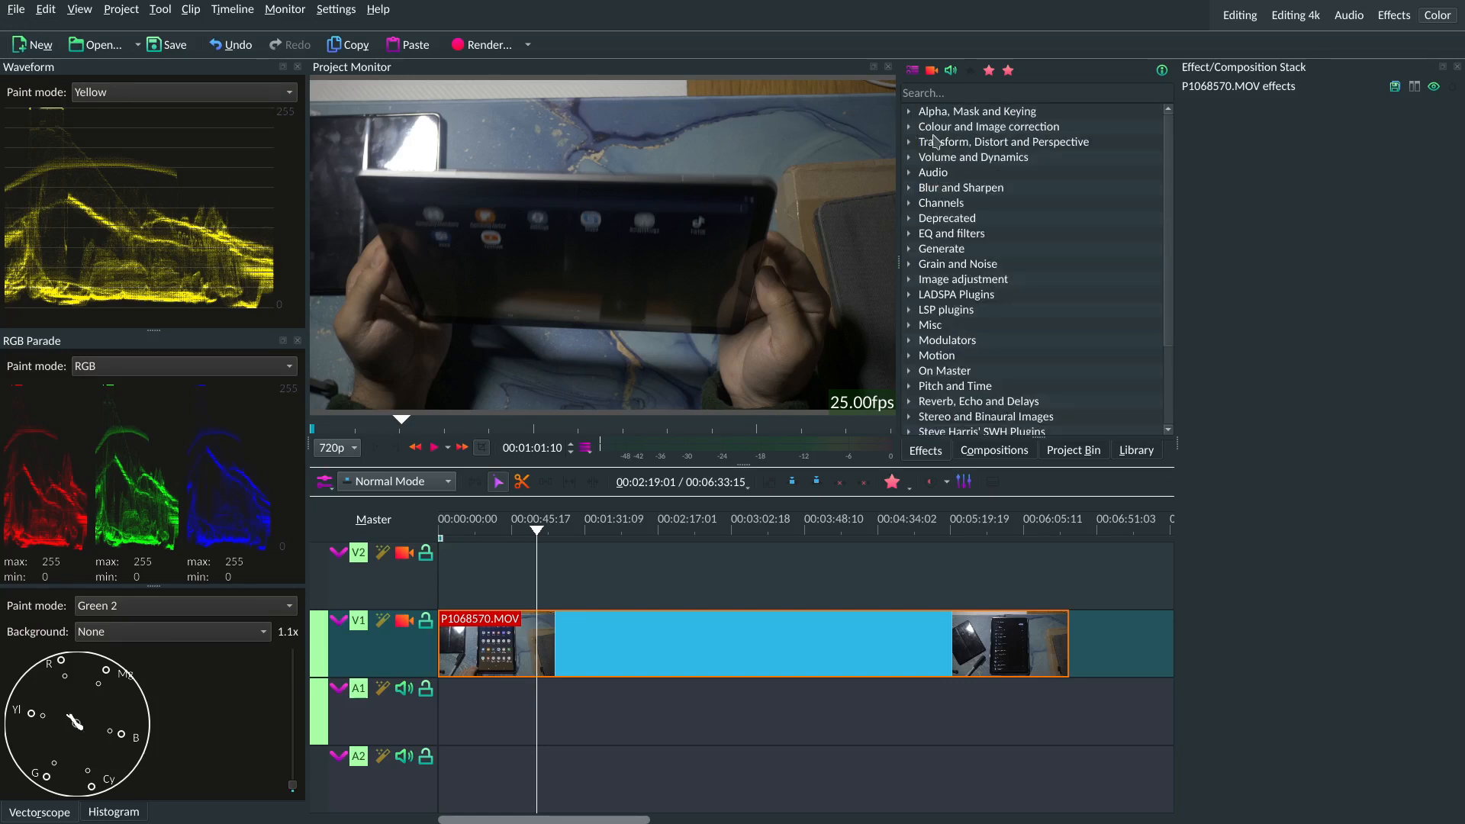
click(909, 128)
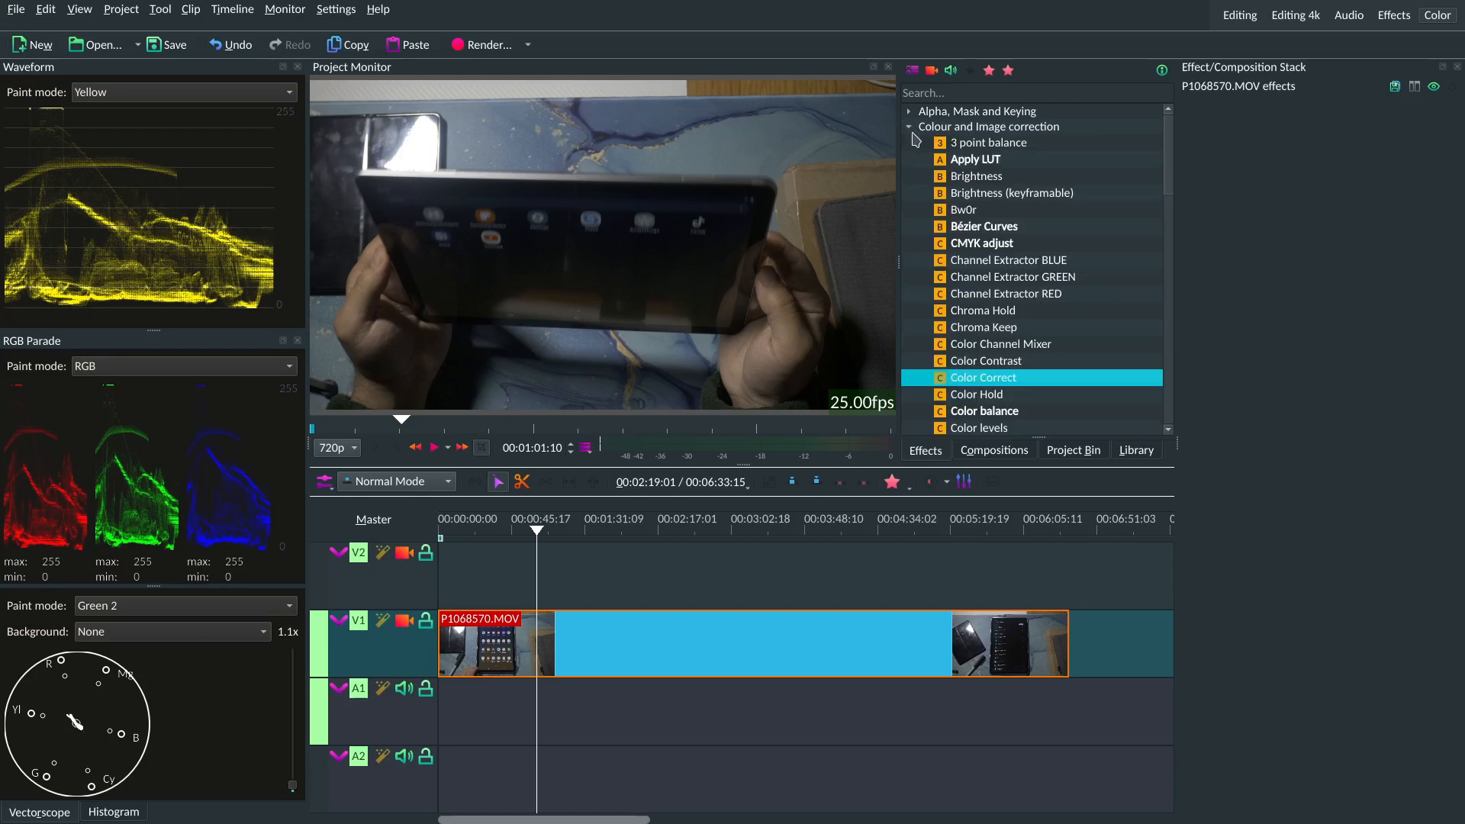
Limit the effects list to favourites and move the playhead to about 00:03:24:19
click(989, 70)
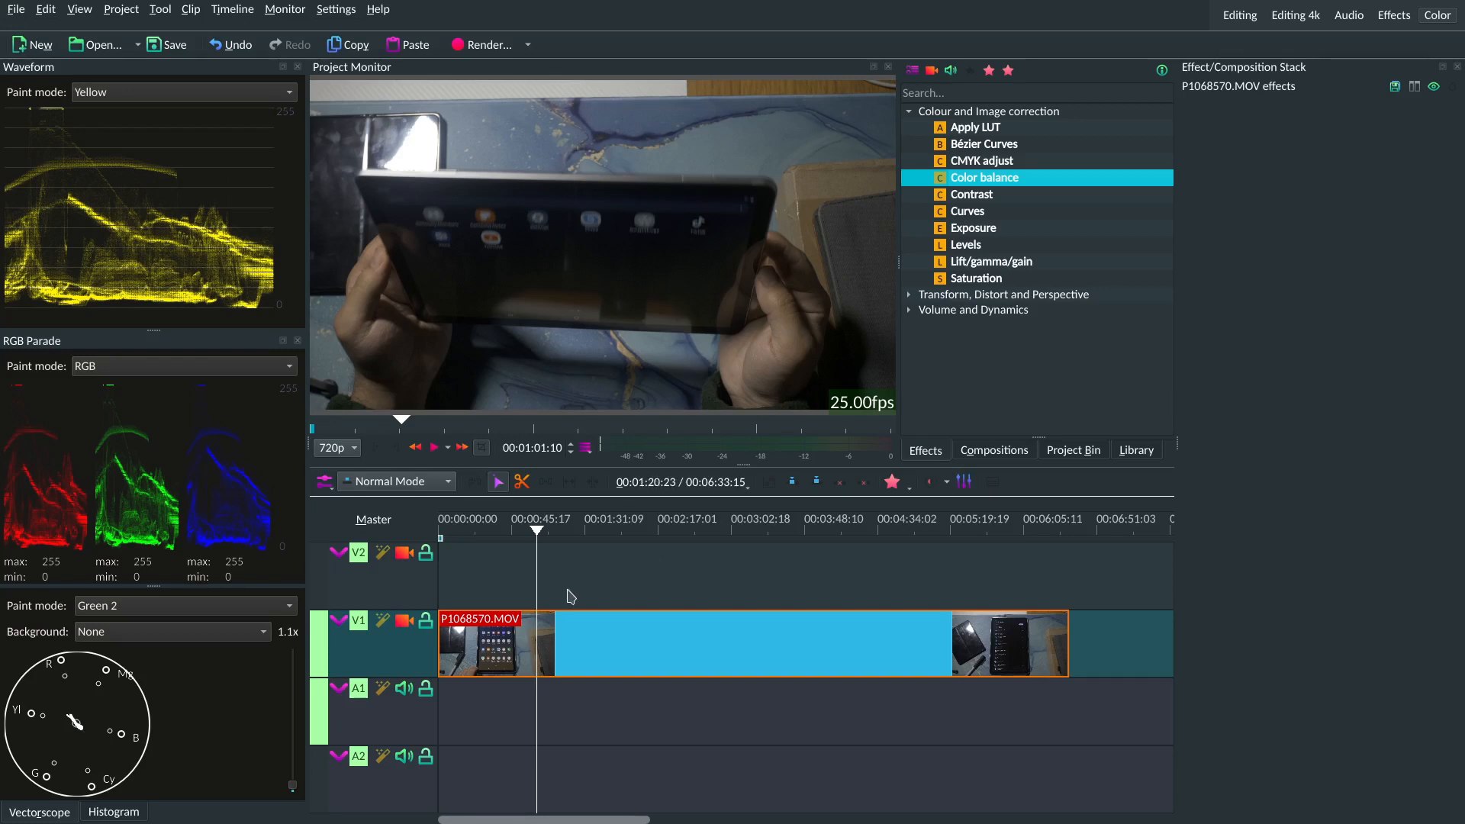
click(652, 581)
click(683, 581)
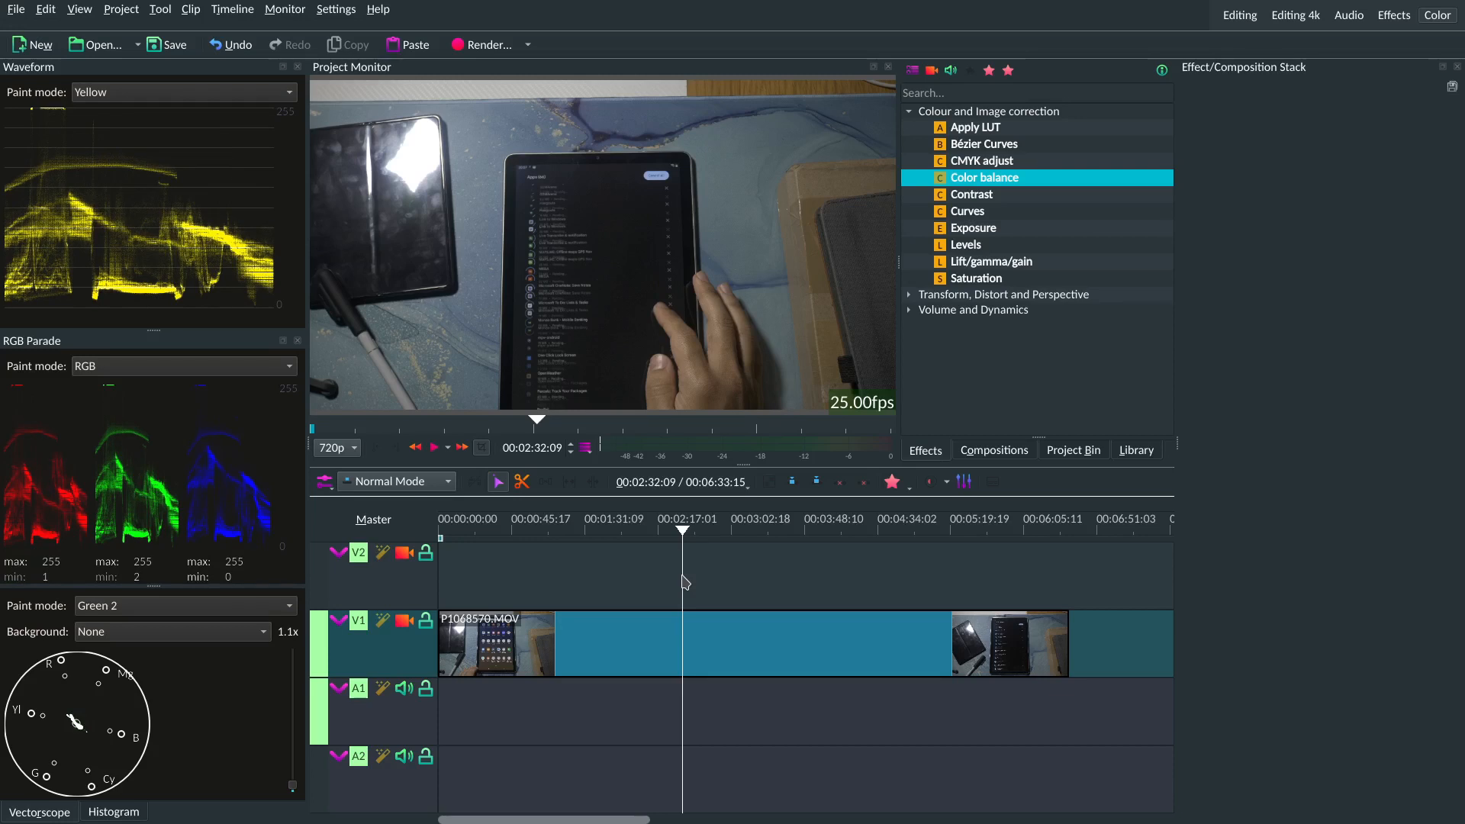
click(739, 594)
click(766, 595)
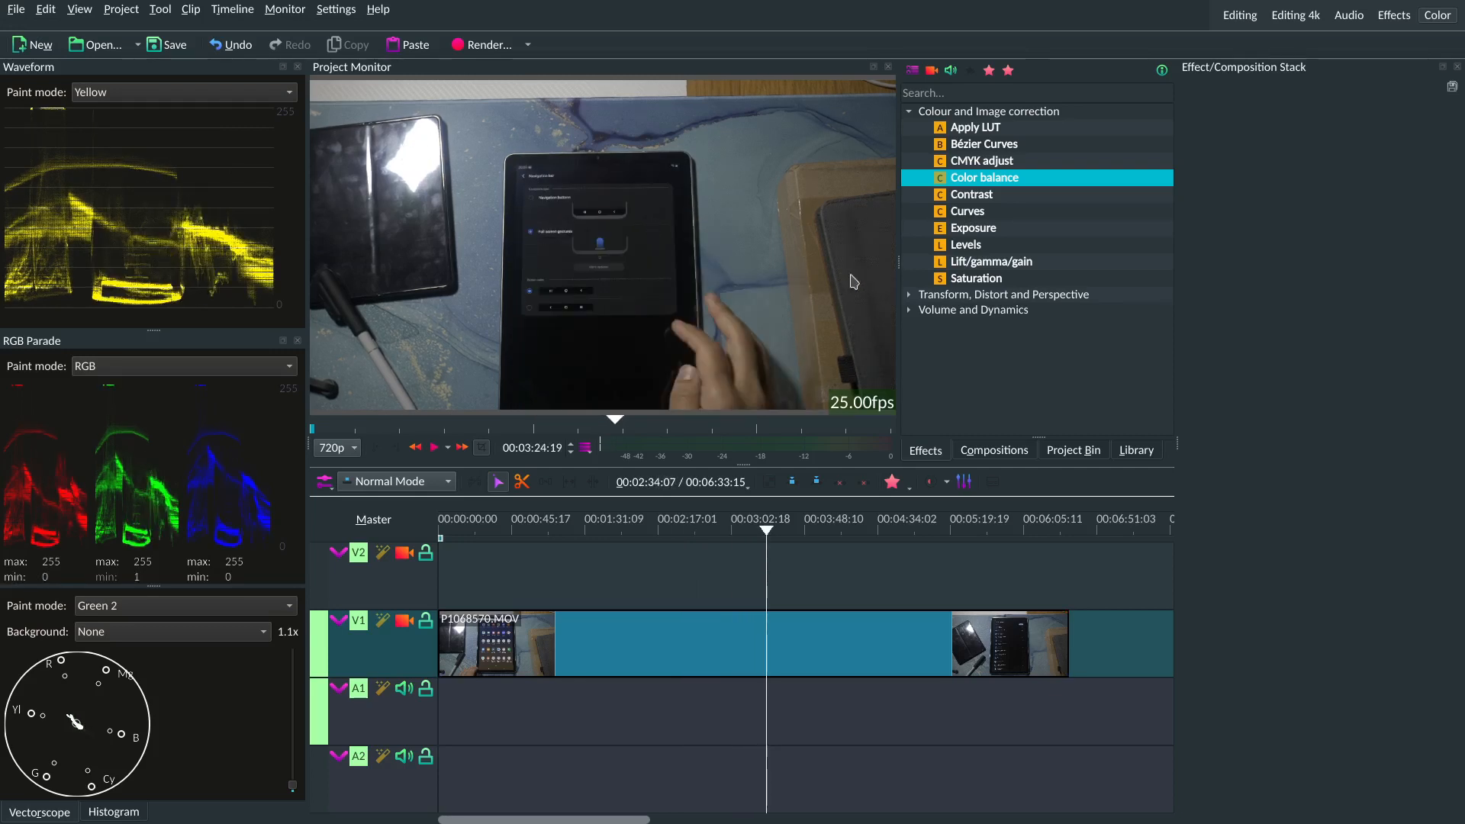
Enlarge the project monitor in width and height and move the playhead to 00:05:30:00
drag(898, 263, 998, 264)
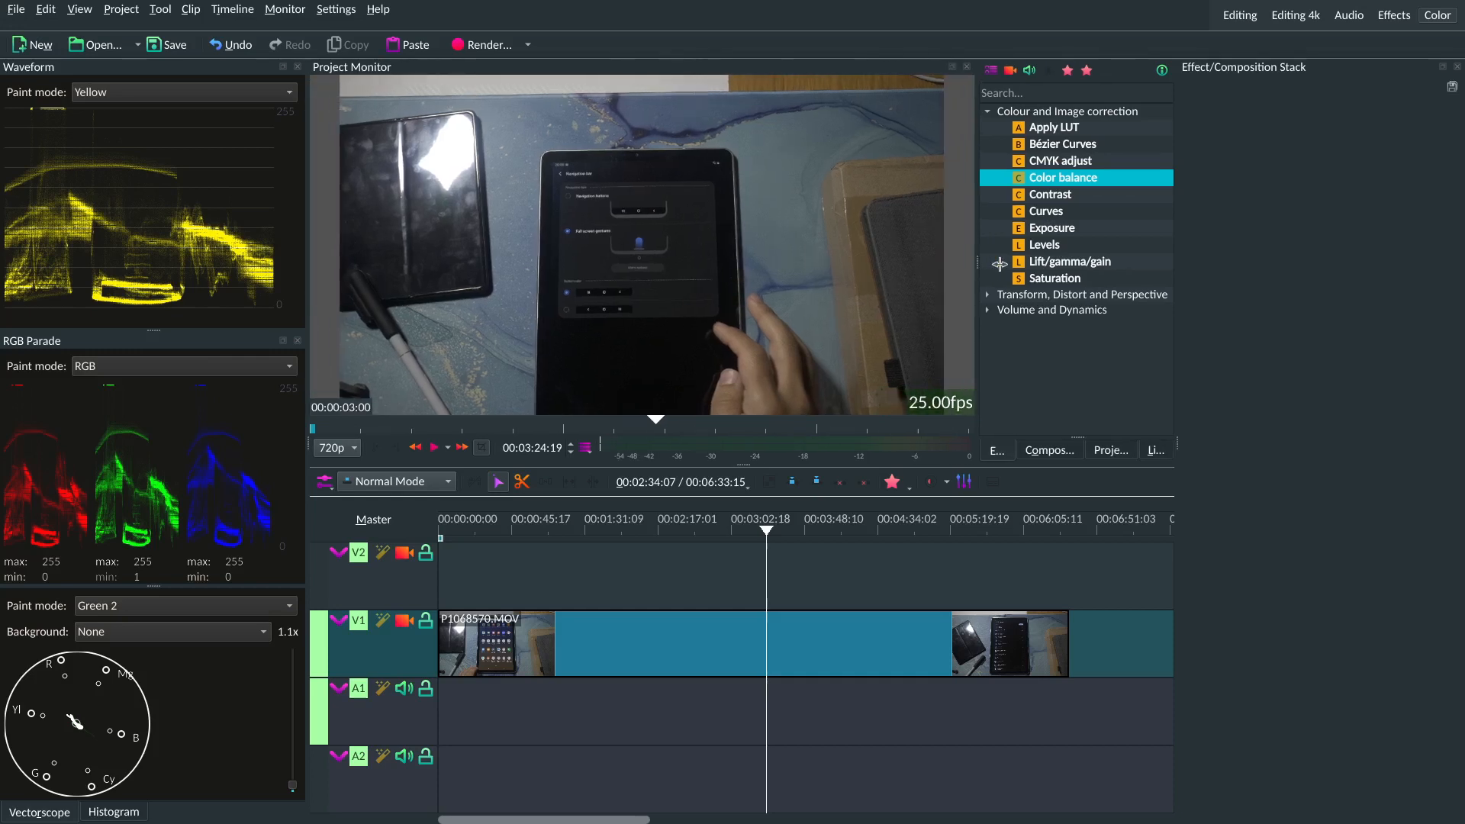
drag(752, 462, 752, 509)
drag(885, 610, 966, 622)
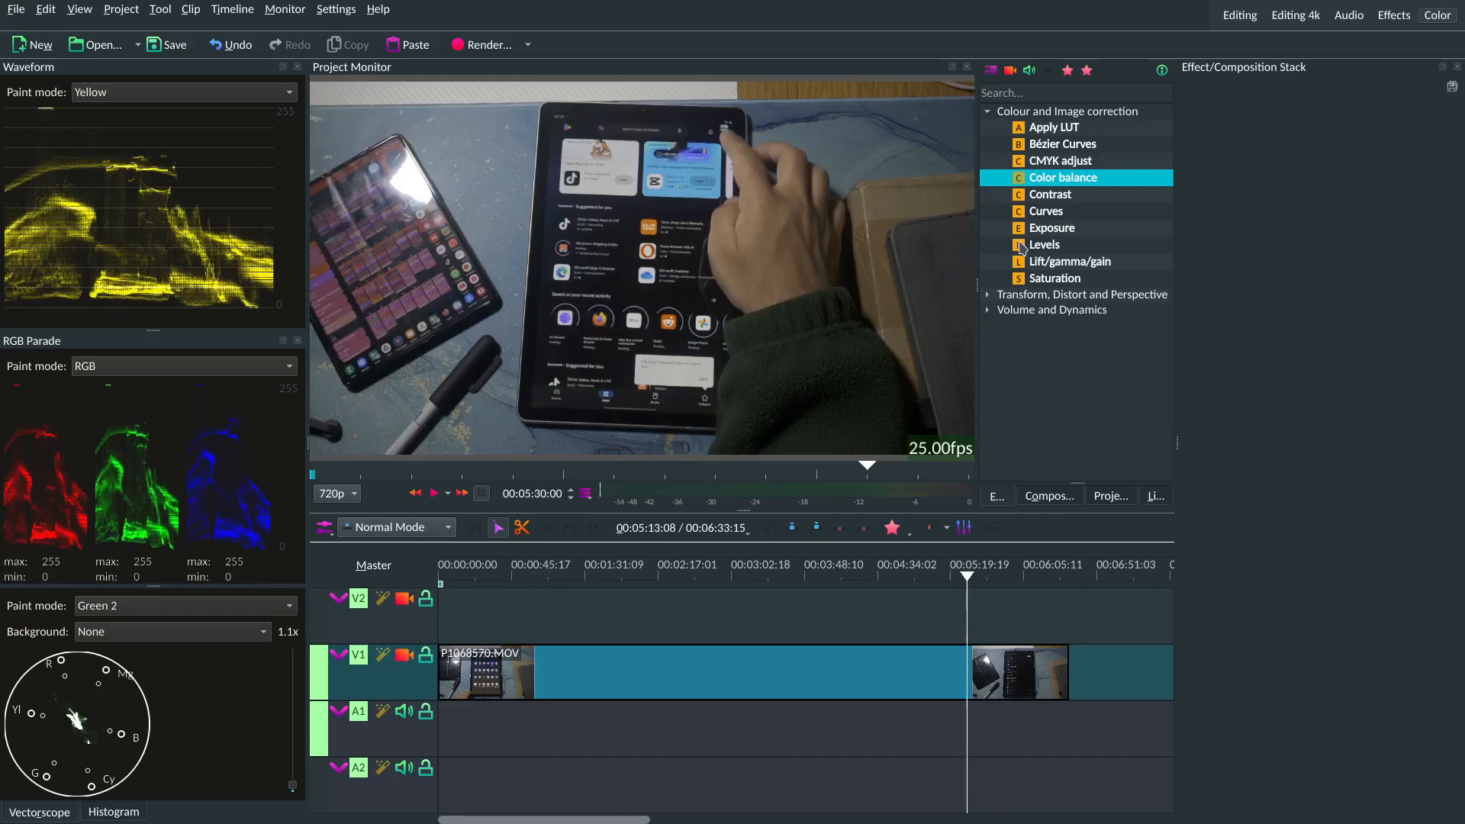
Apply the Levels effect to the whole of track V1 and lower its input white level to 784
click(1057, 246)
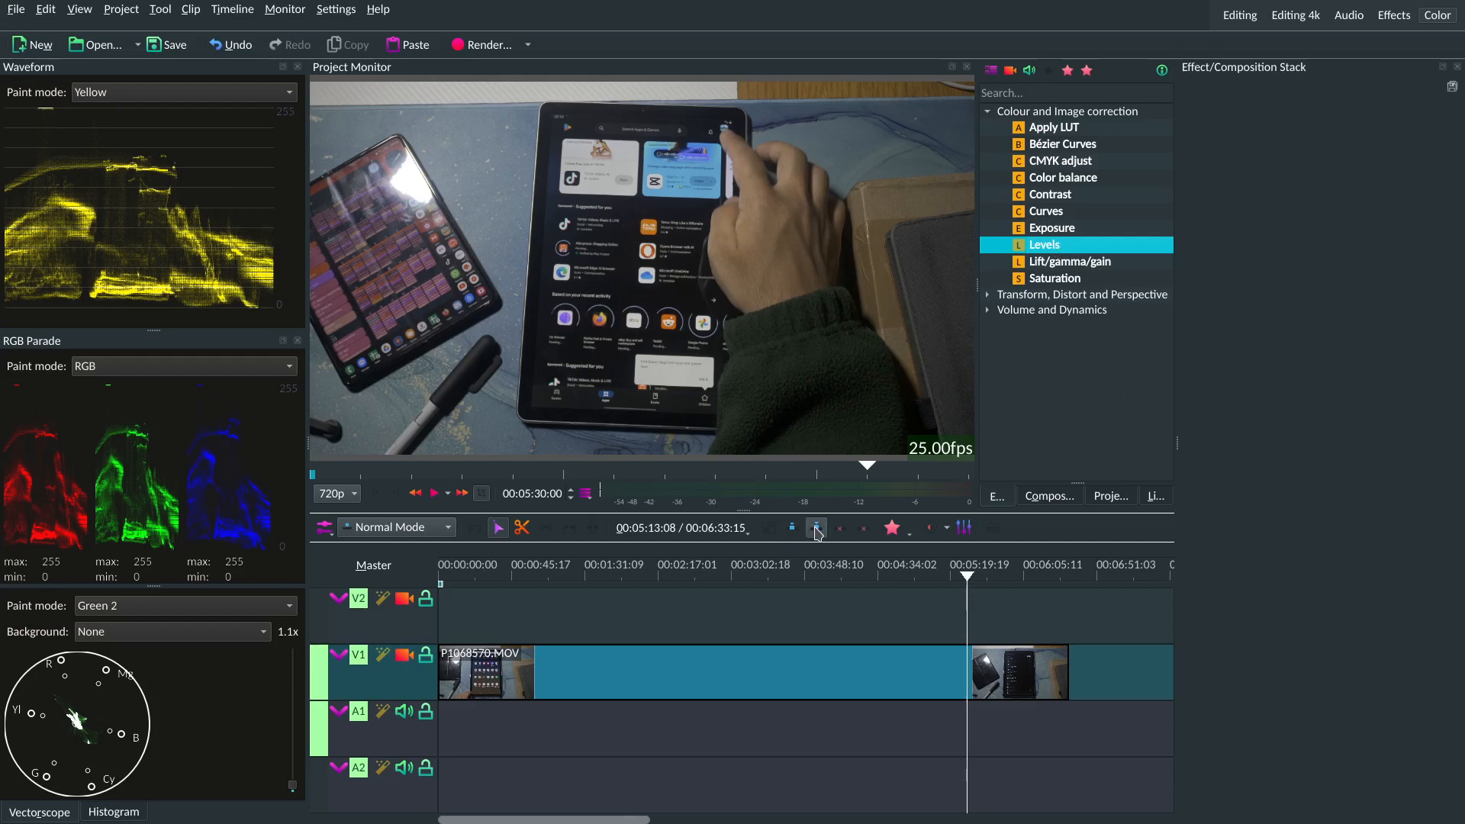
click(391, 674)
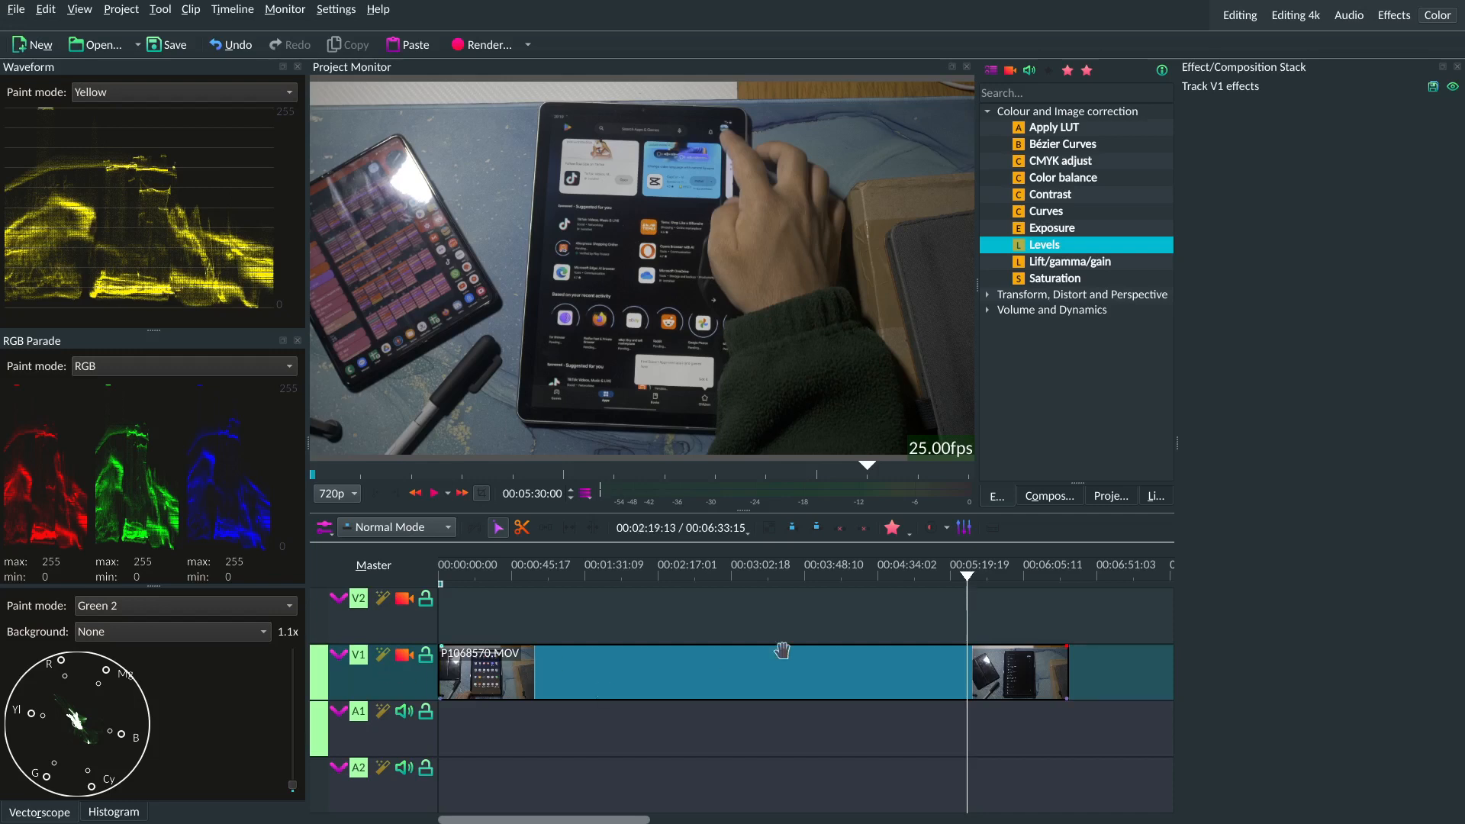
double_click(1045, 245)
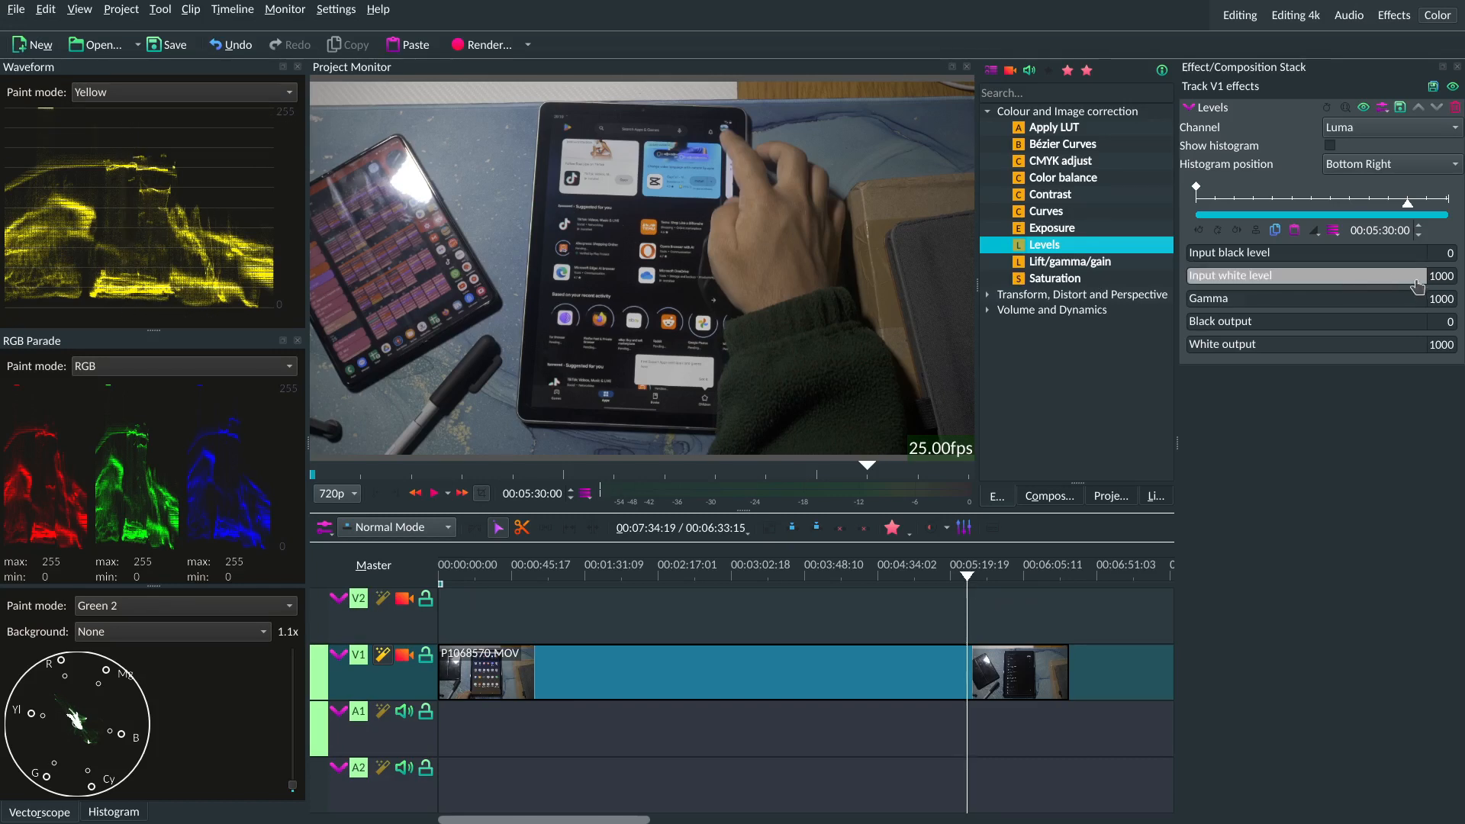
drag(1413, 283, 1375, 280)
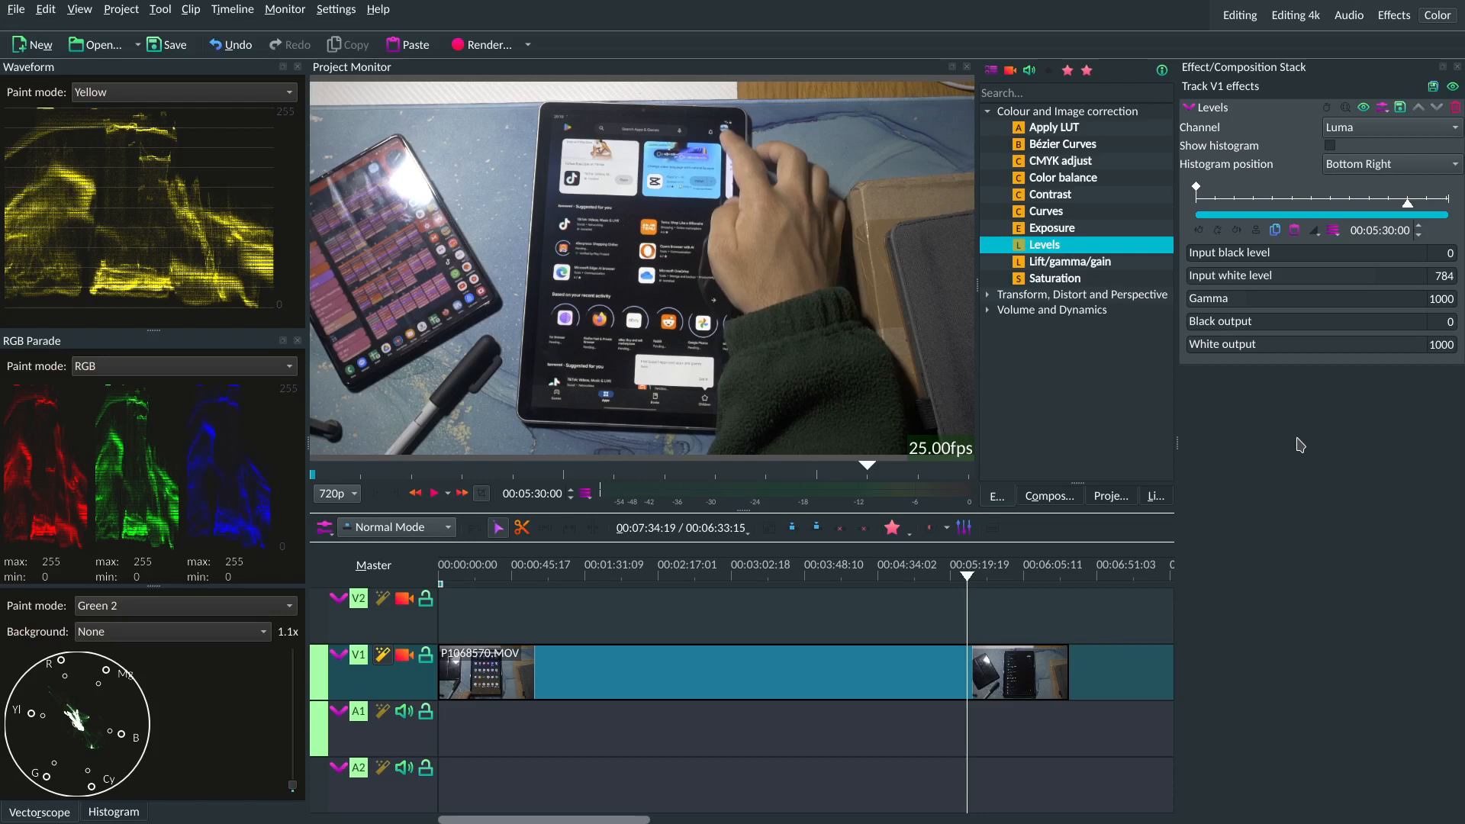
Move the playhead to 00:04:43:20 and set the gamma of the Levels effect to 1750
click(924, 614)
mouse_move(892, 616)
mouse_down()
mouse_move(851, 614)
mouse_move(895, 630)
mouse_up()
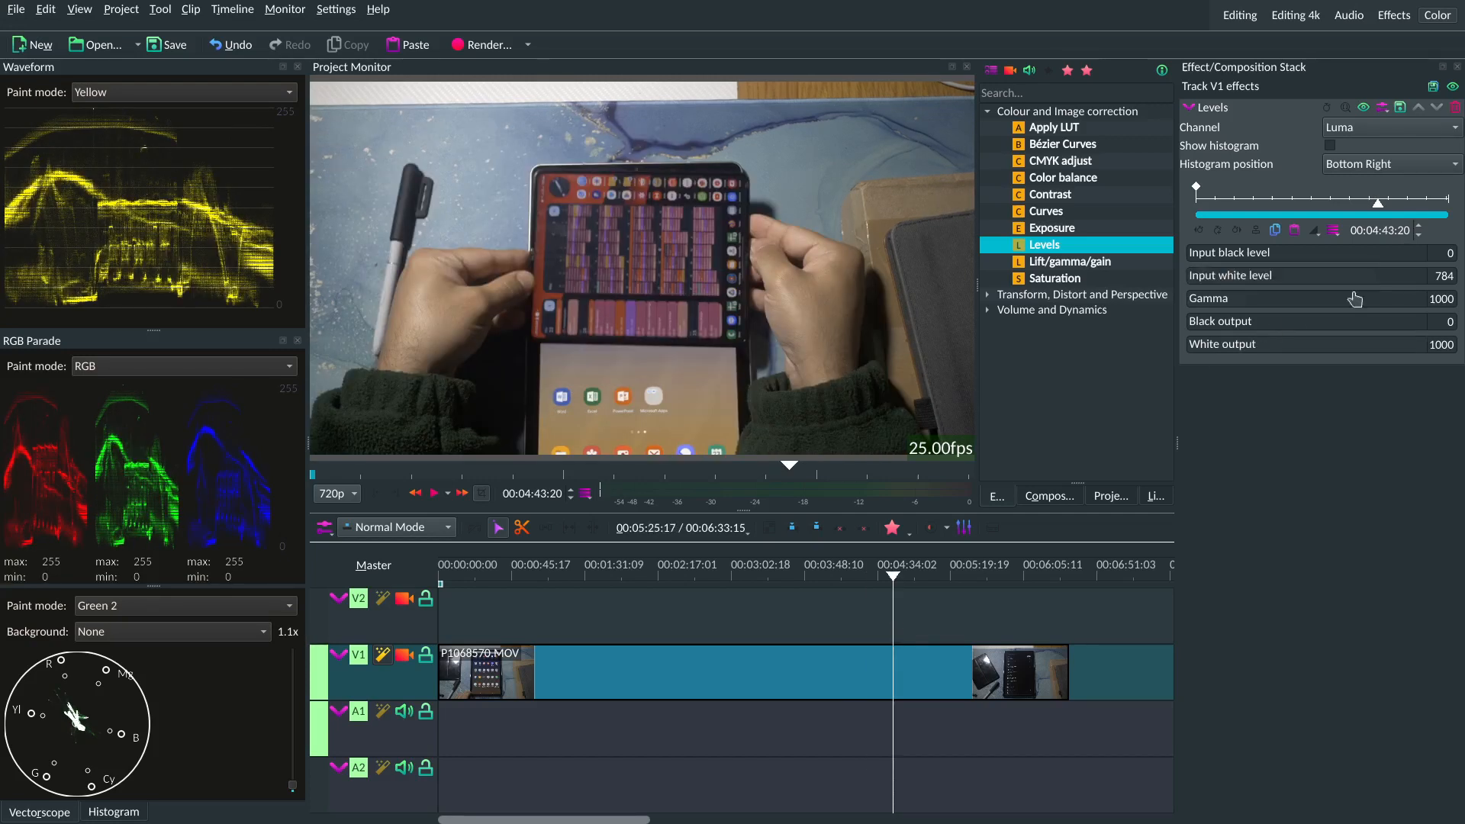
drag(1262, 308, 1304, 298)
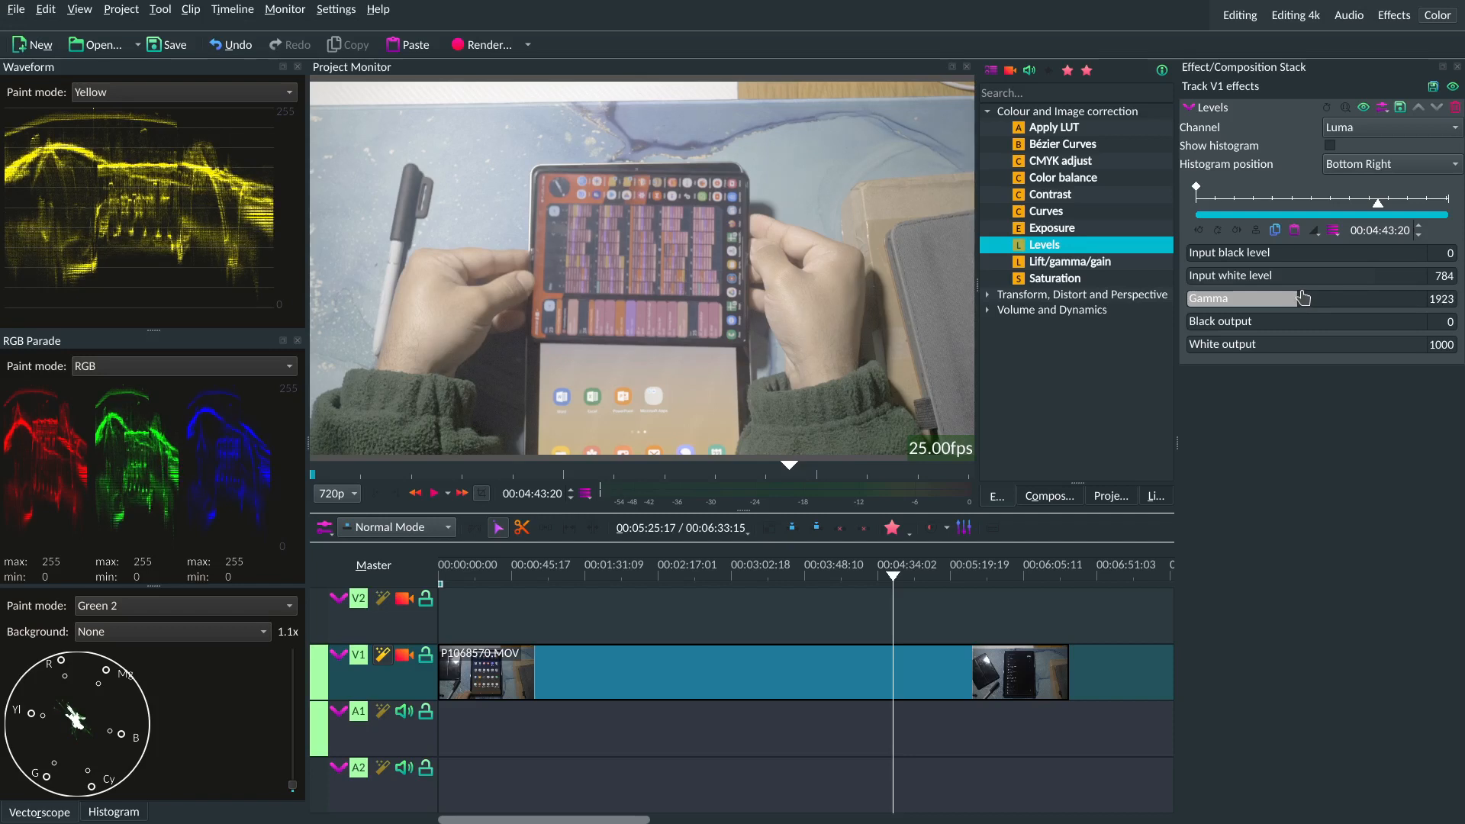
double_click(1430, 294)
text(2)
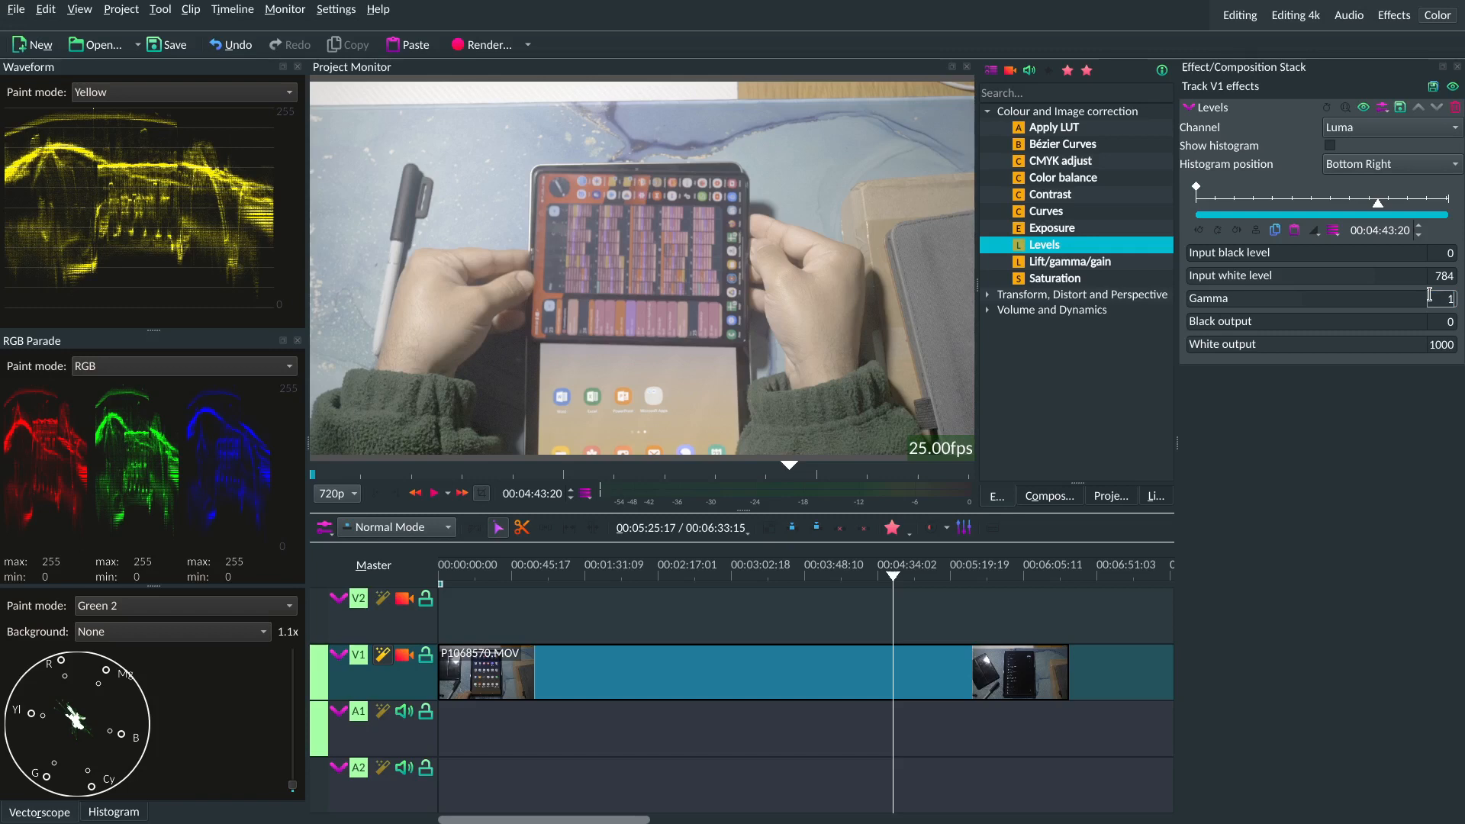
Set the input white level of the Levels effect to 750
click(1435, 276)
double_click(1432, 274)
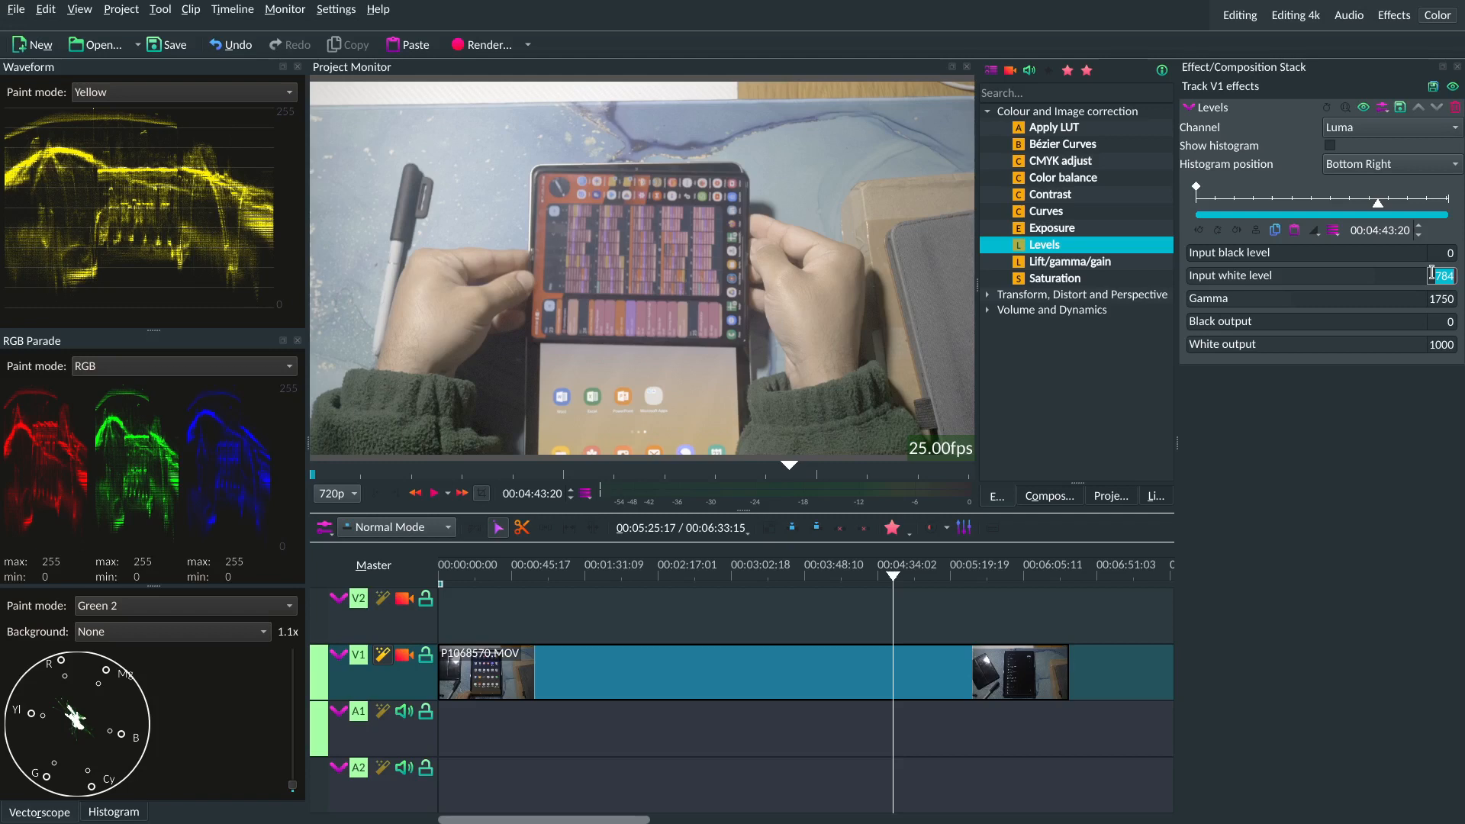
text(750)
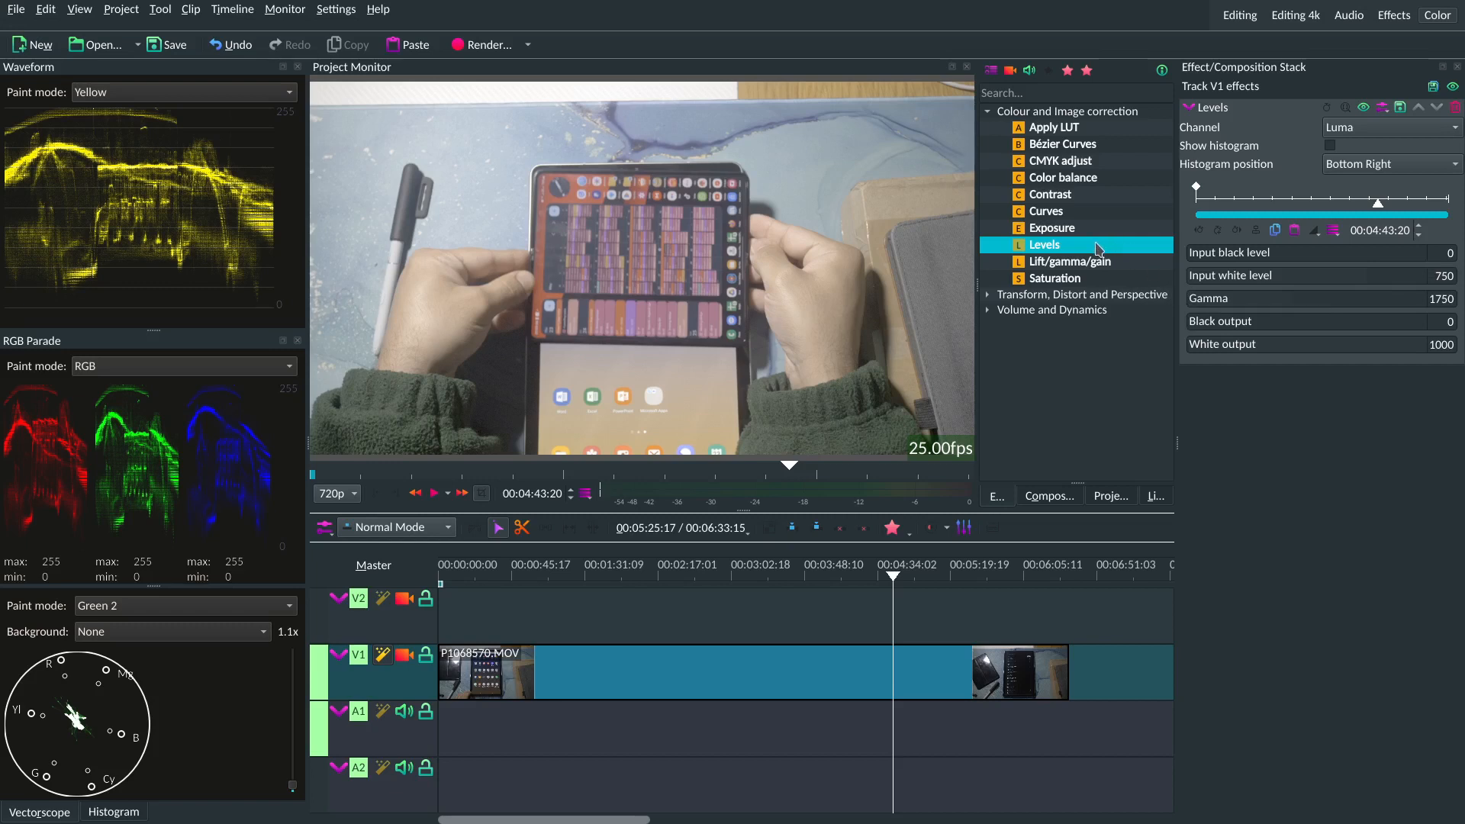
Add a Curves effect to track V1 and set its channel to Luma
double_click(1046, 211)
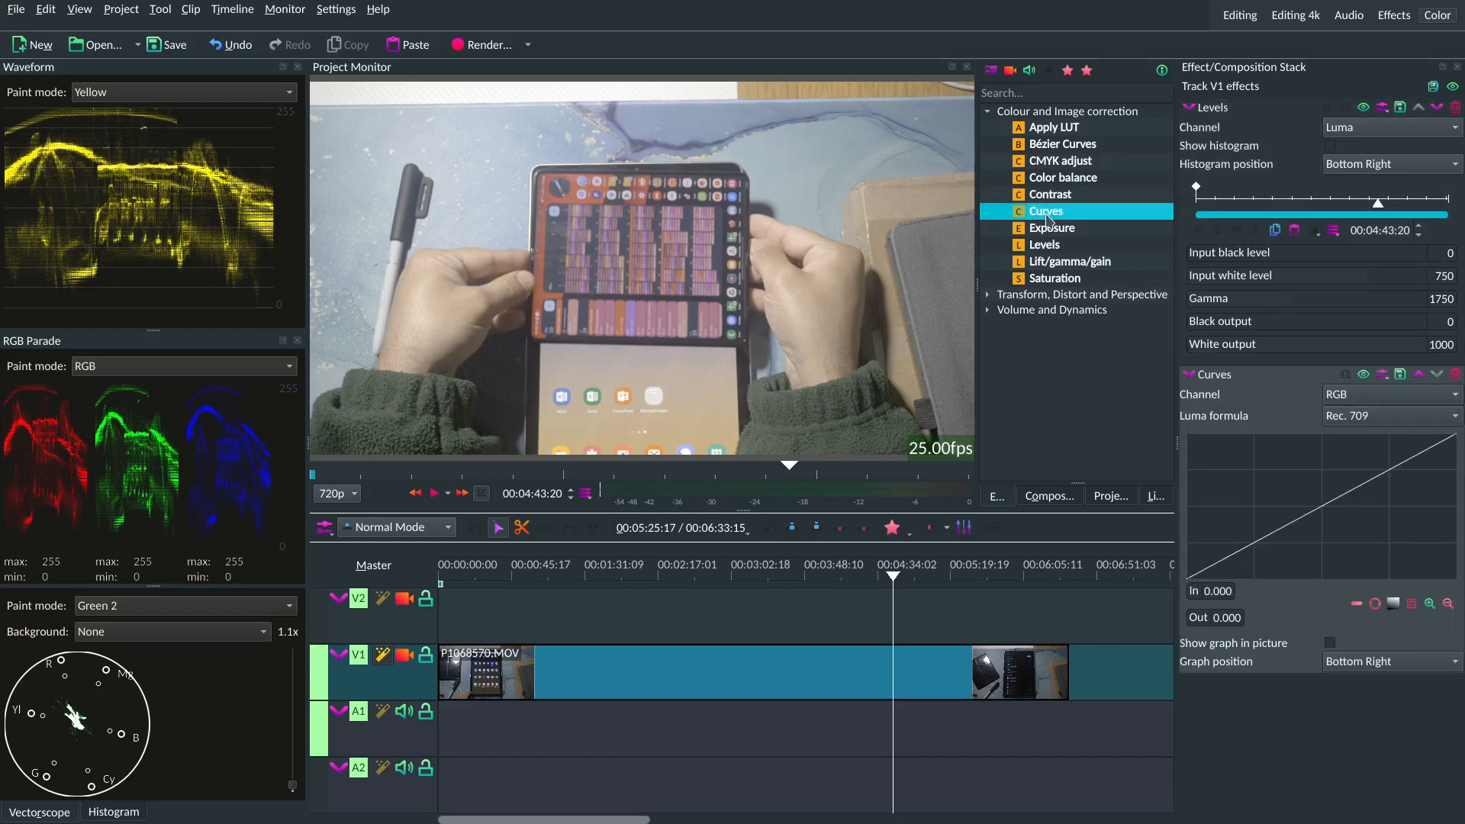
click(1341, 397)
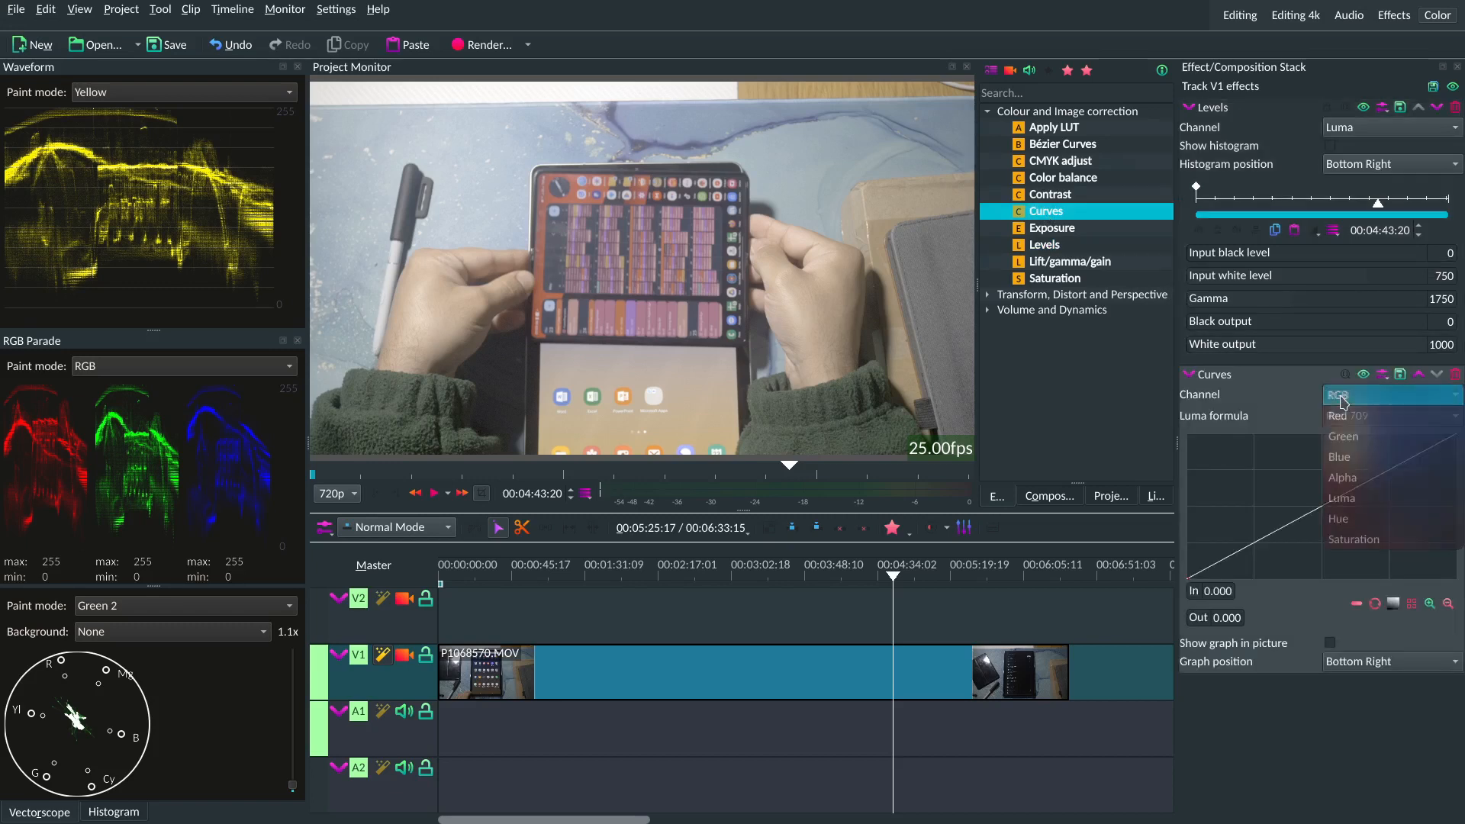
click(1355, 501)
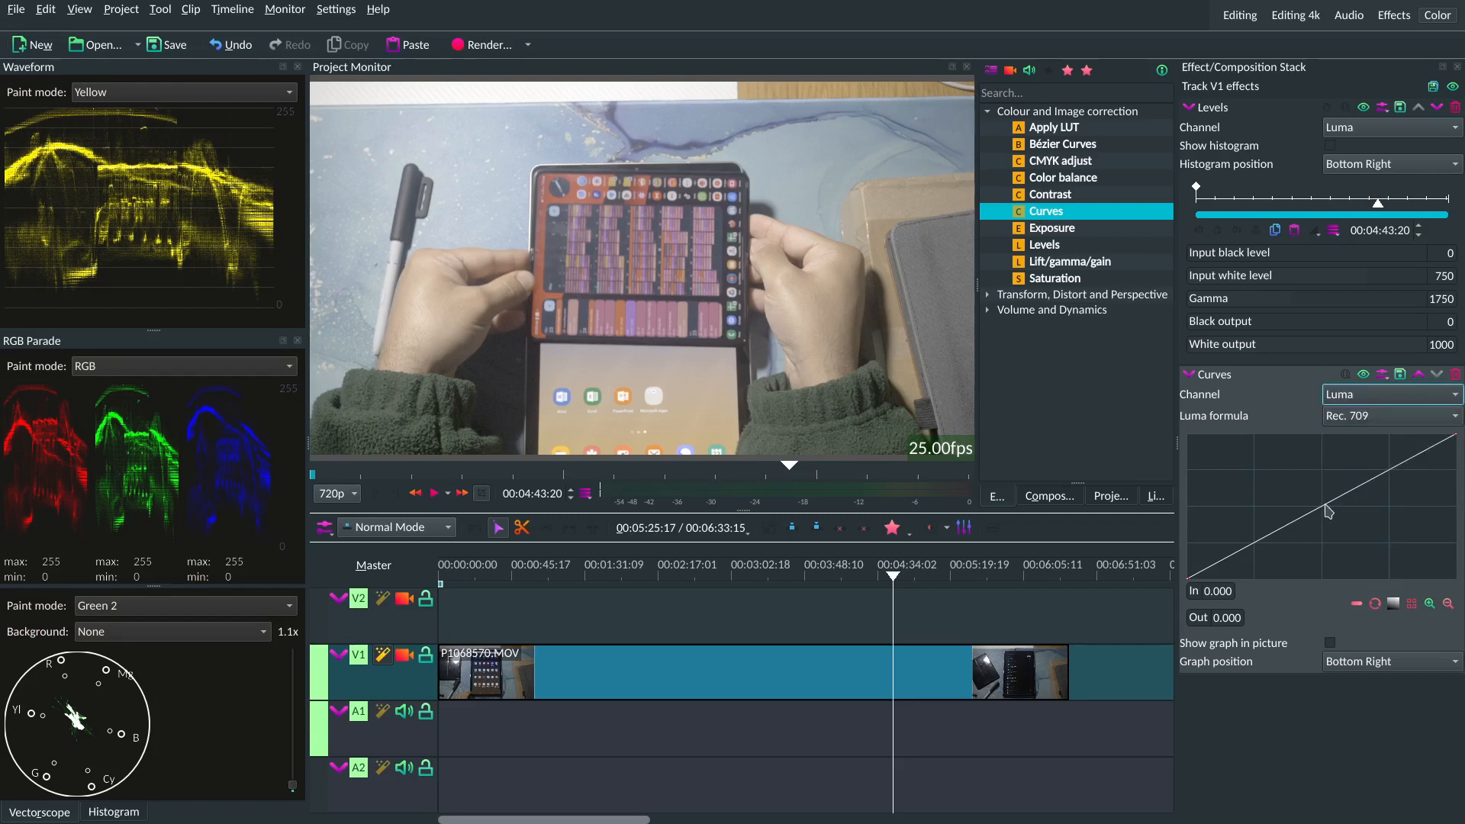
Anchor the luma curve at its midpoint and pull the shadows down with a point at In 0.186, Out 0.068
click(1322, 506)
click(1245, 549)
drag(1246, 549, 1253, 557)
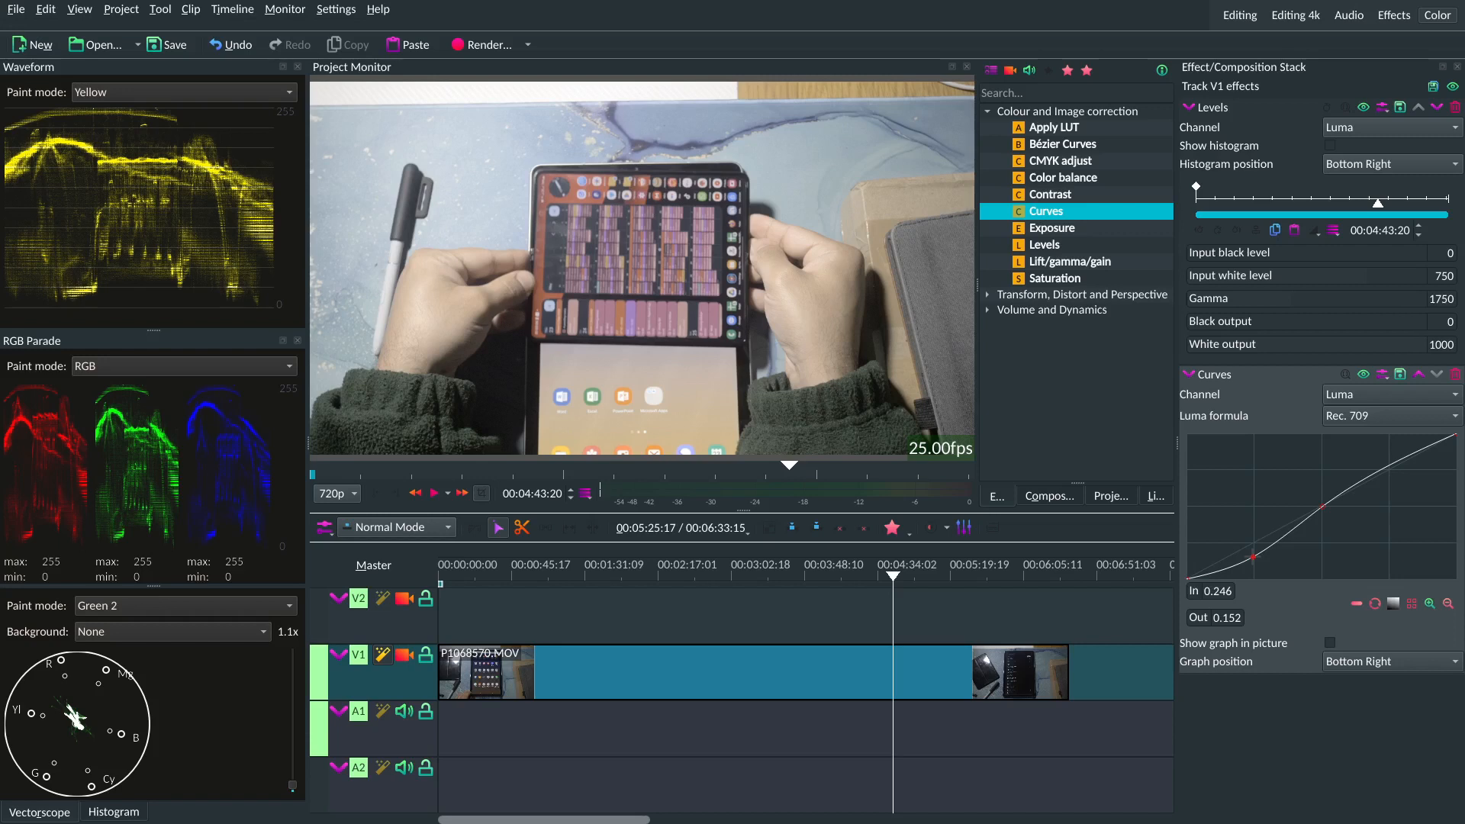
drag(1254, 557, 1243, 558)
drag(1244, 558, 1237, 569)
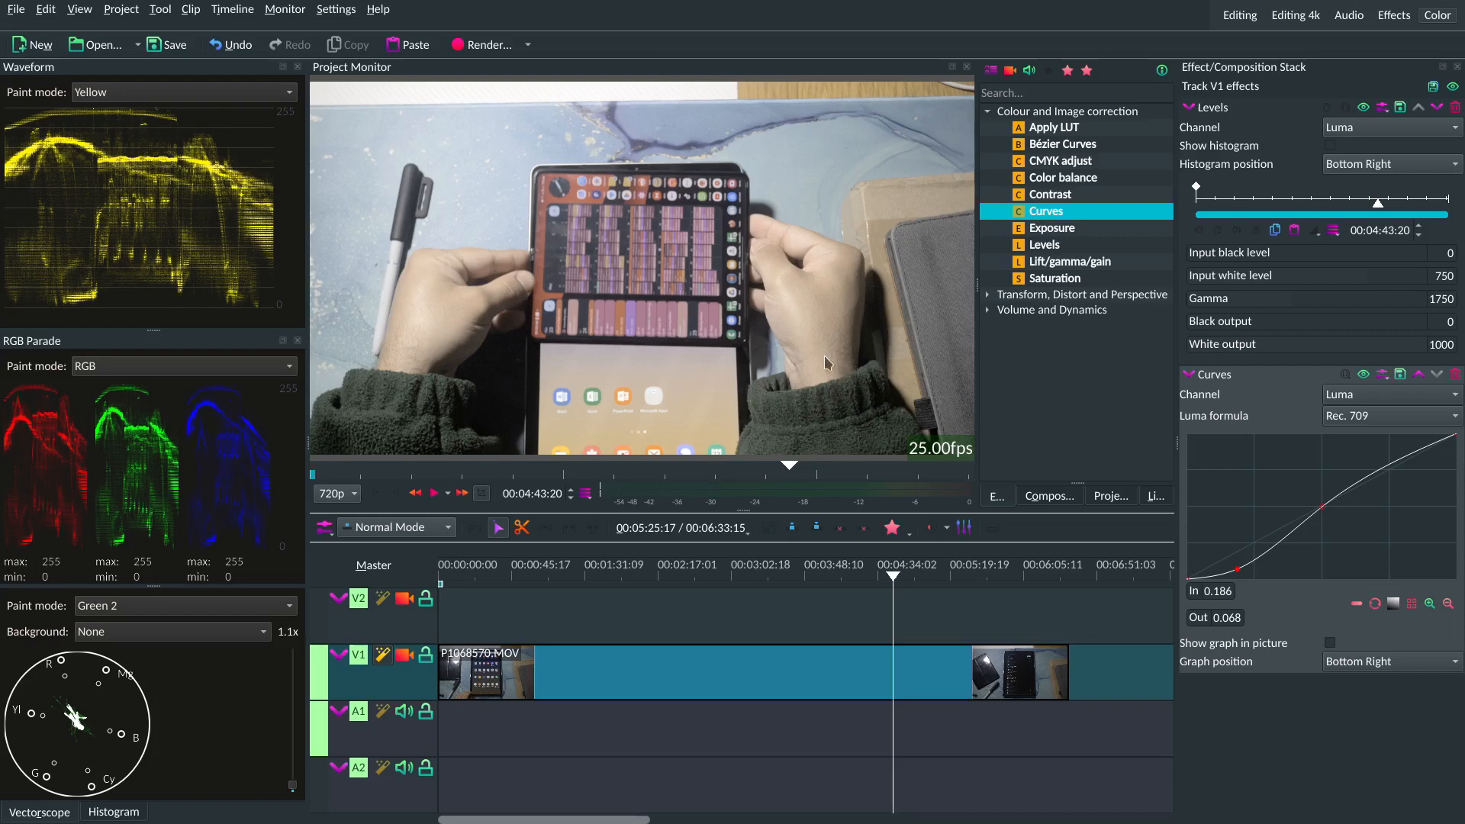
Collapse the Levels and Curves effects and add a second Curves effect with its channel set to Saturation
click(1192, 109)
click(1191, 128)
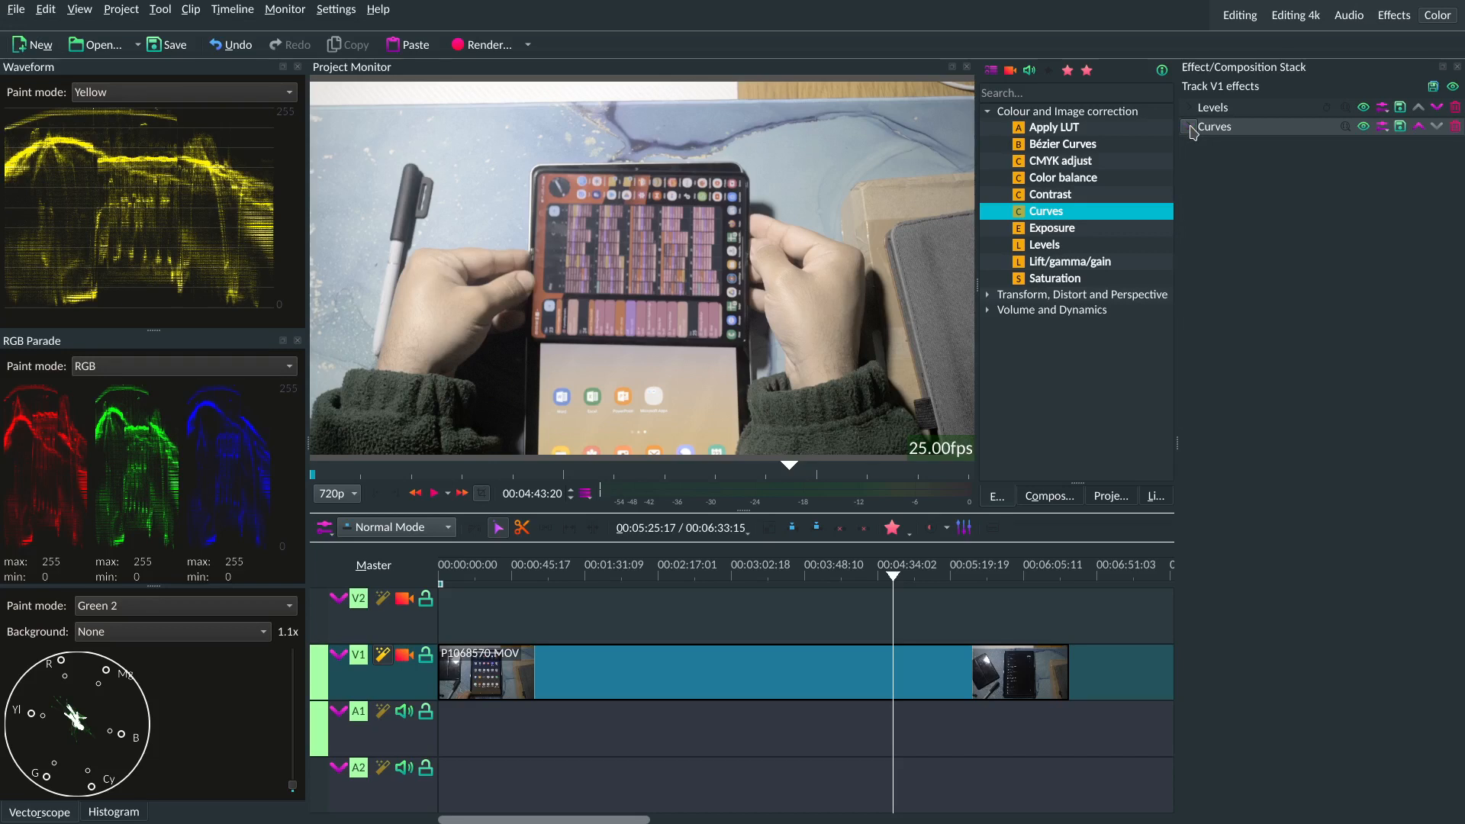
double_click(1054, 215)
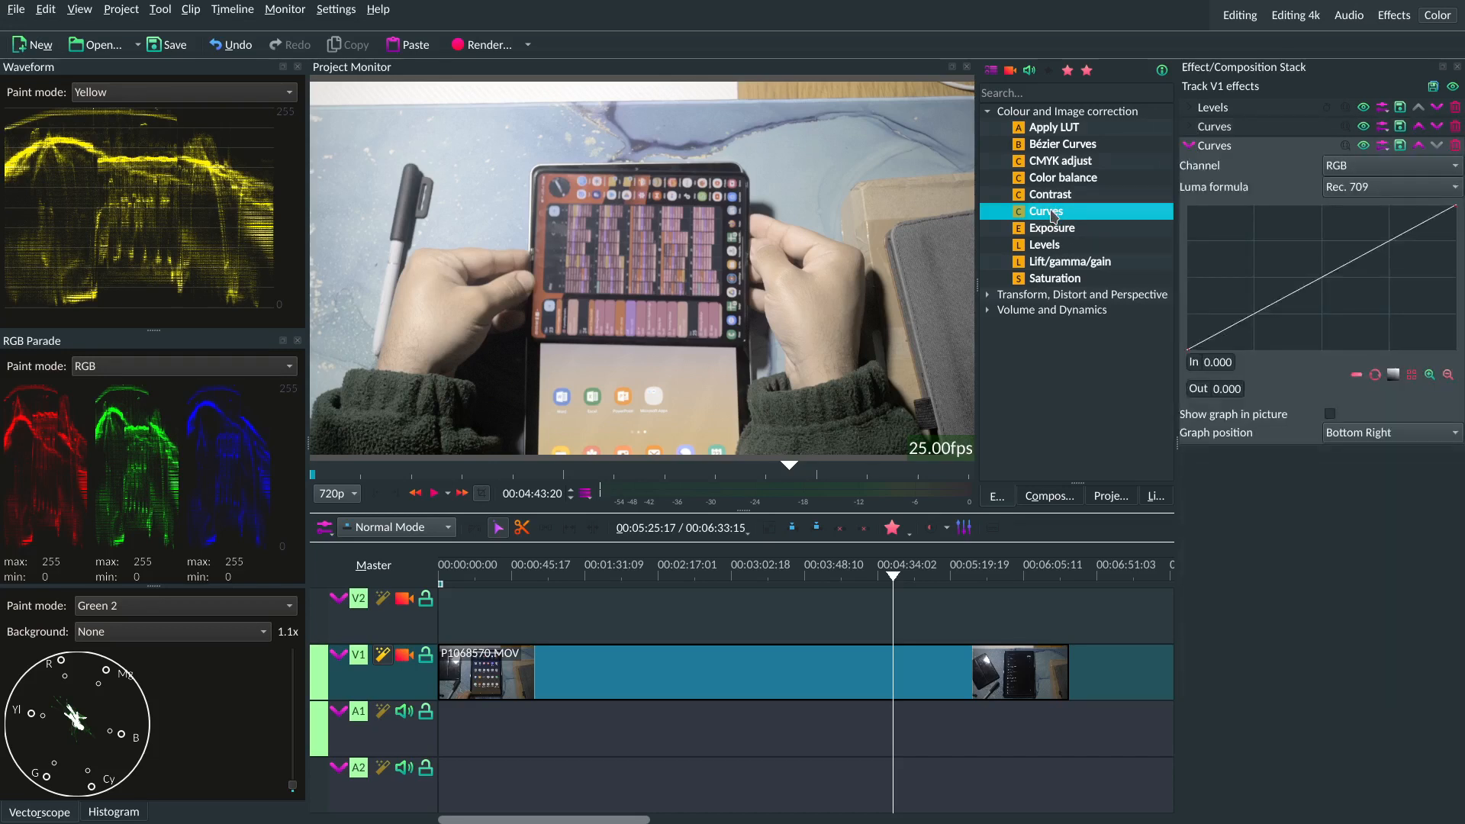
click(1341, 173)
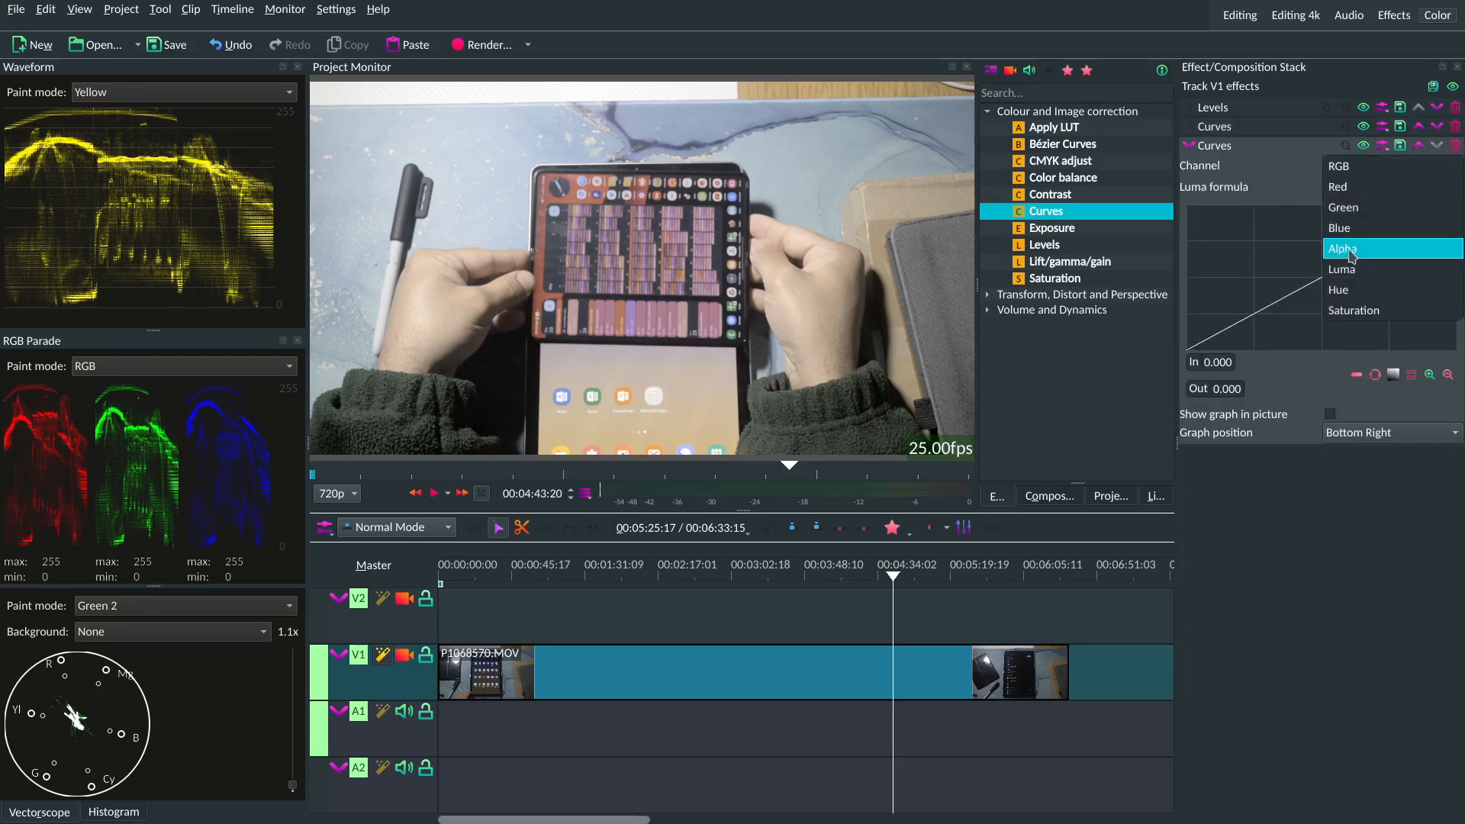
click(1366, 305)
Try a Saturation effect on track V1 with a value of 258 and remove that effect again
double_click(1055, 278)
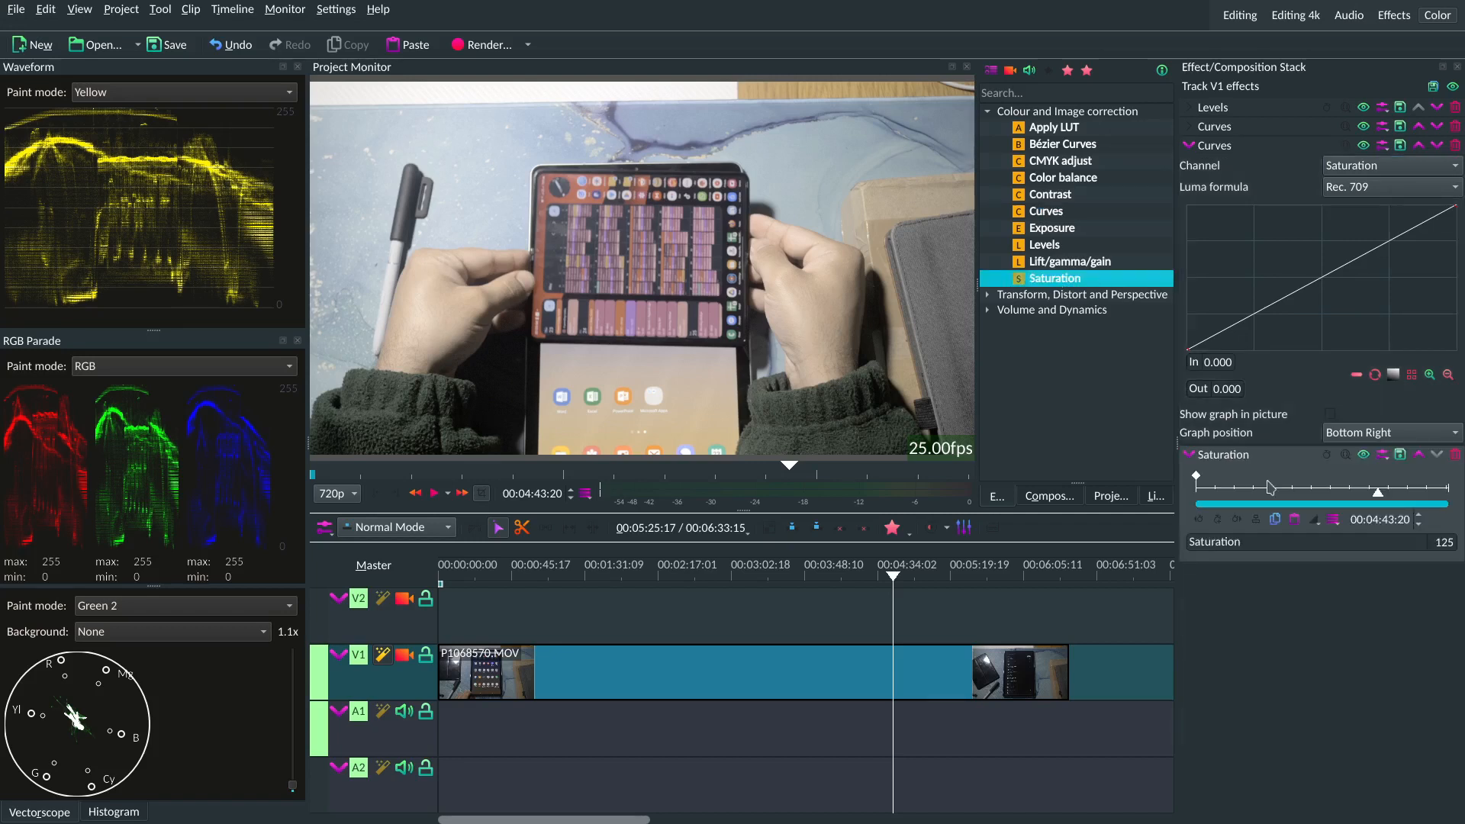
mouse_move(1270, 542)
mouse_down()
mouse_move(1325, 542)
mouse_move(1251, 534)
mouse_up()
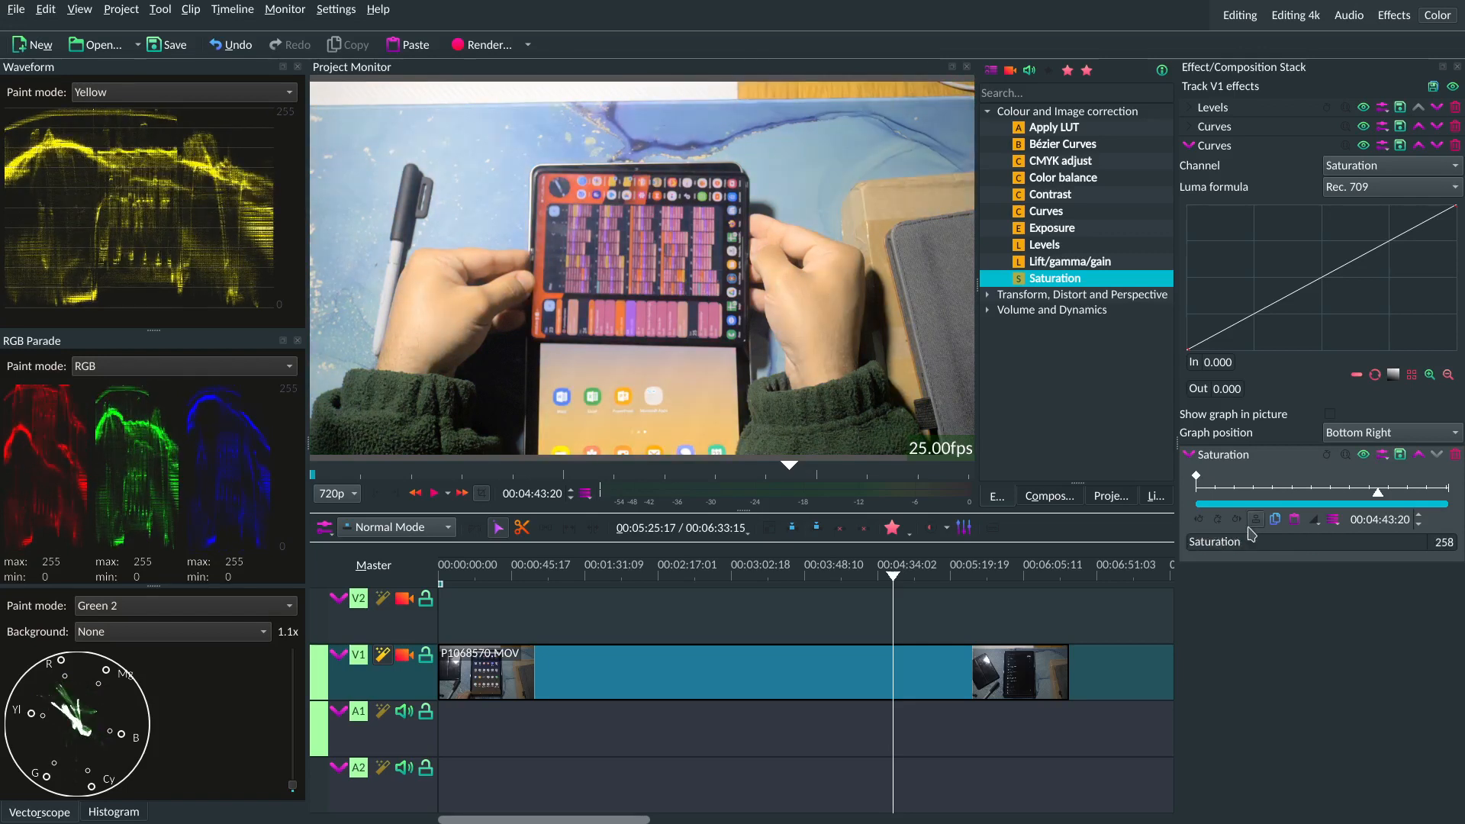
click(1454, 454)
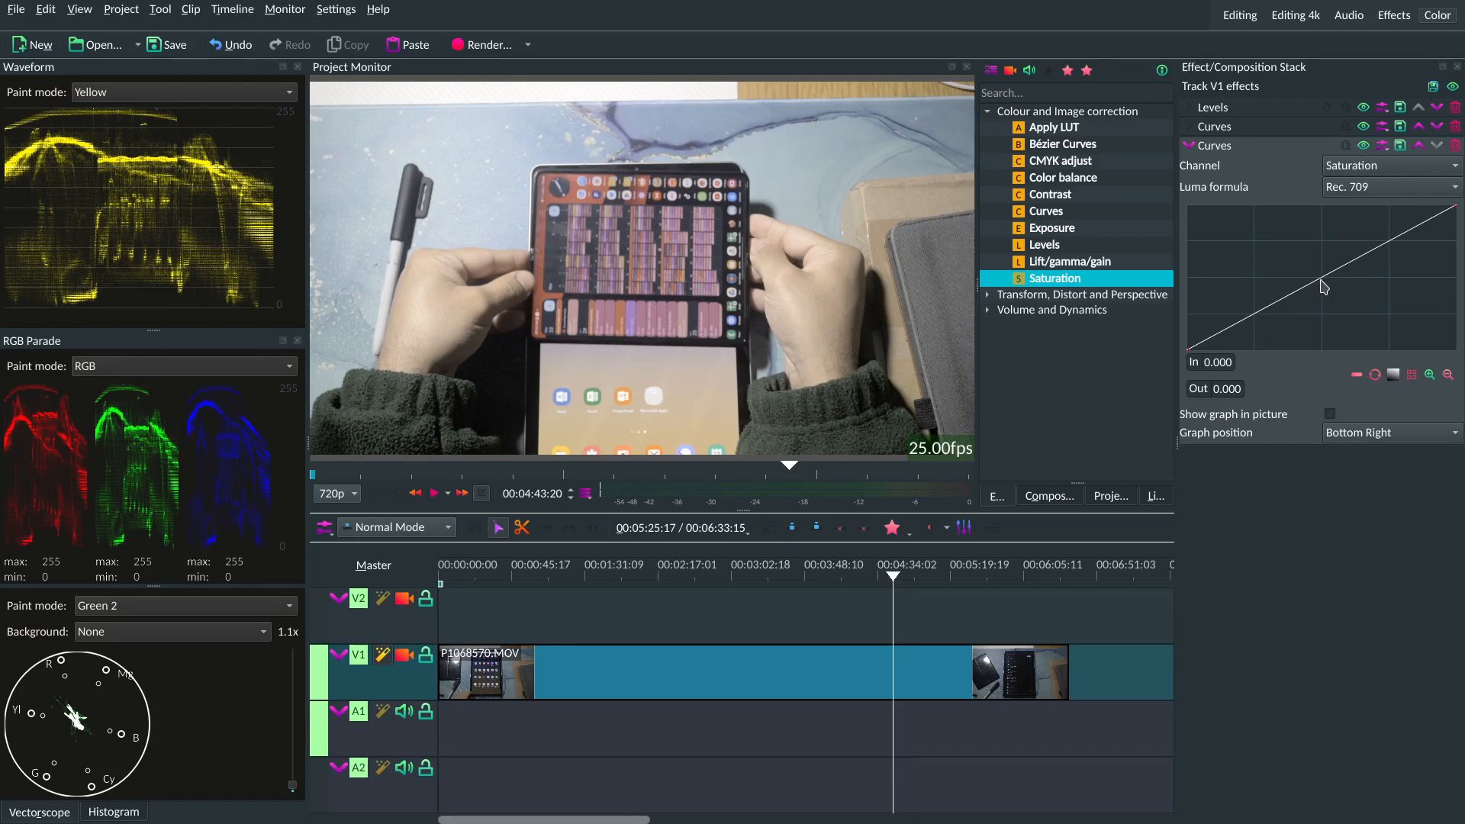
Boost the saturation curve with a point at In 0.285, Out 0.524, compare it off and on, and collapse the effect
drag(1323, 286, 1264, 274)
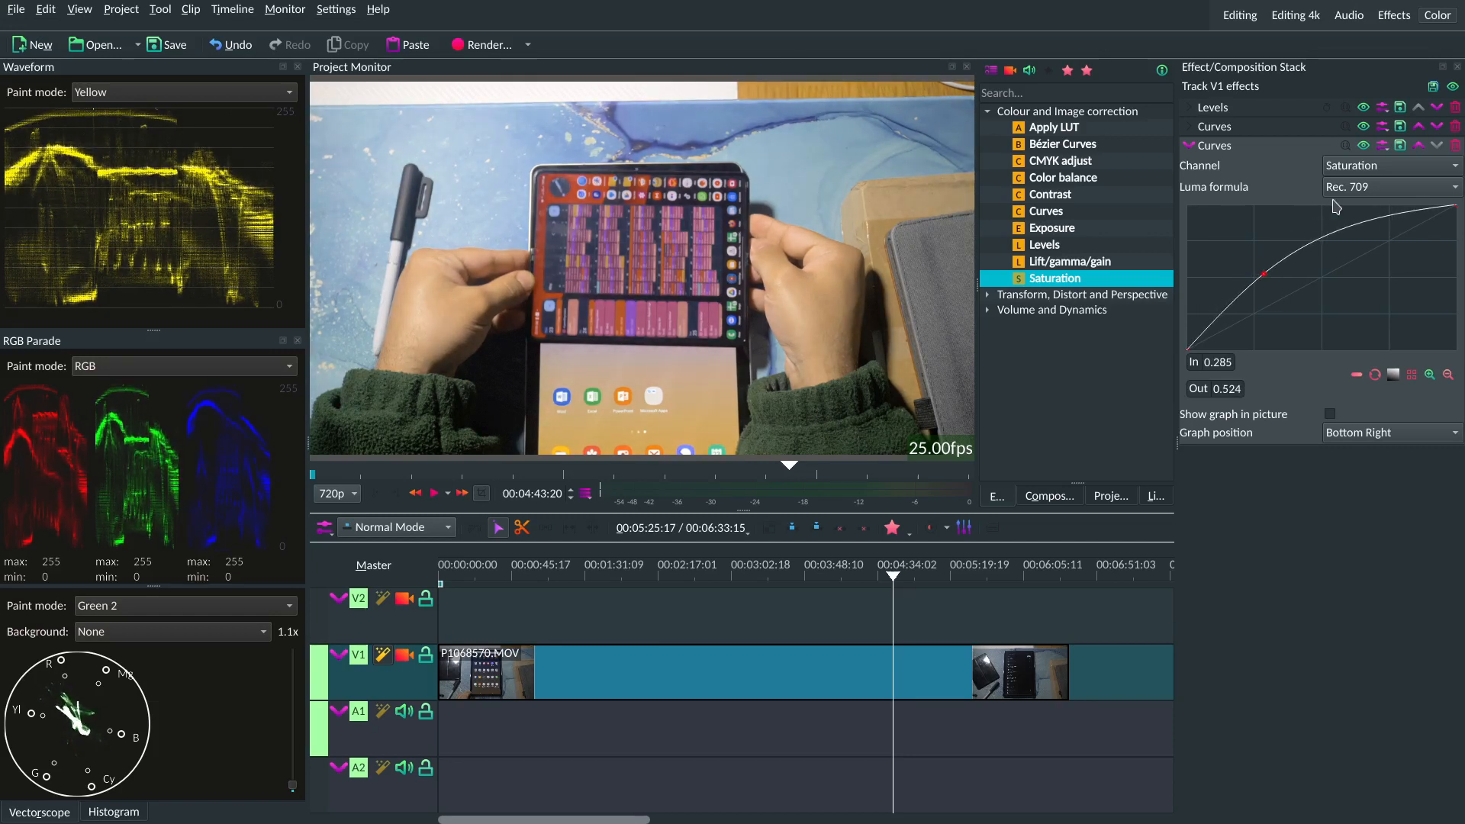
click(1363, 146)
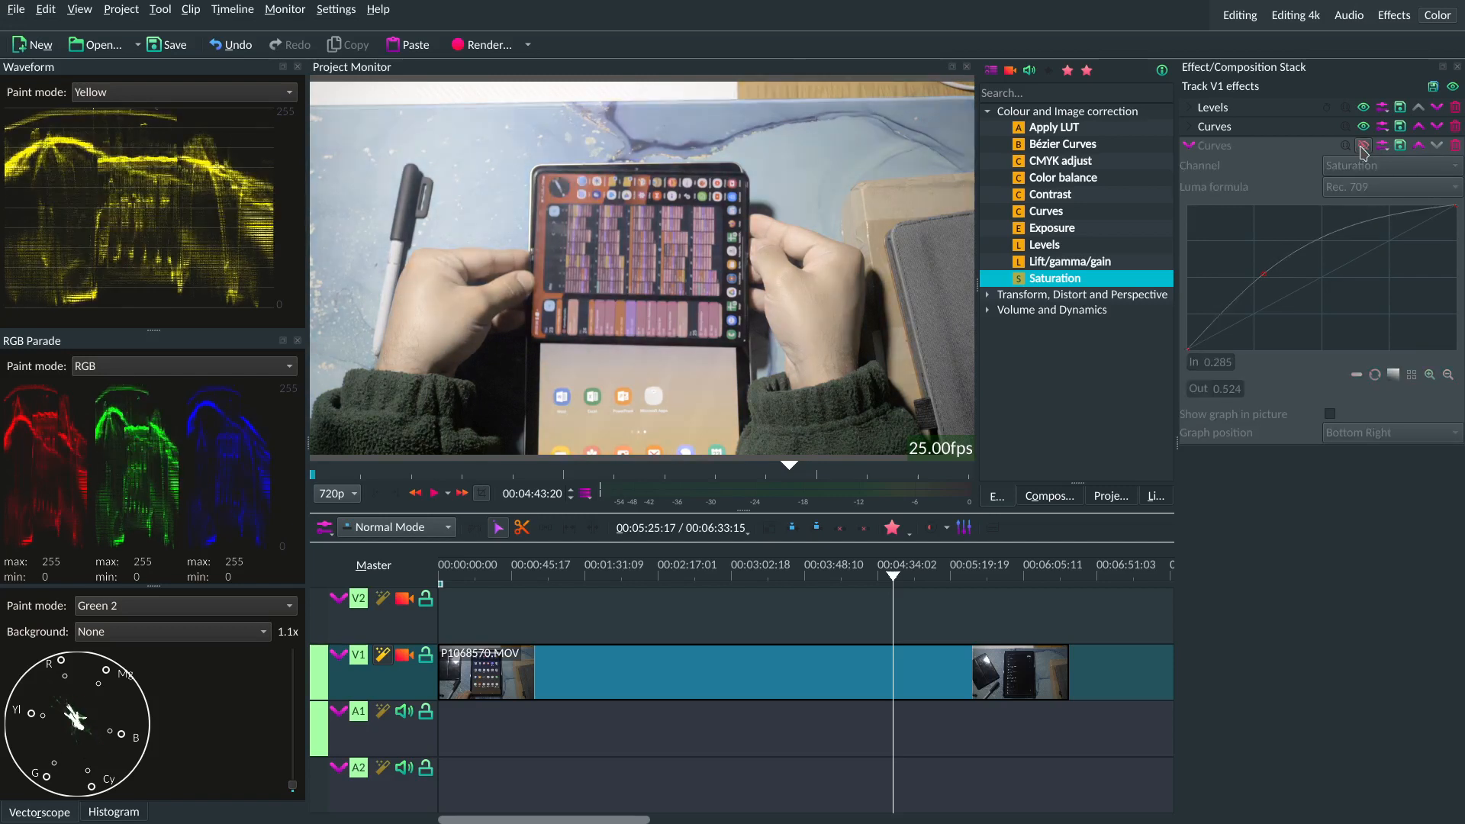
click(1364, 146)
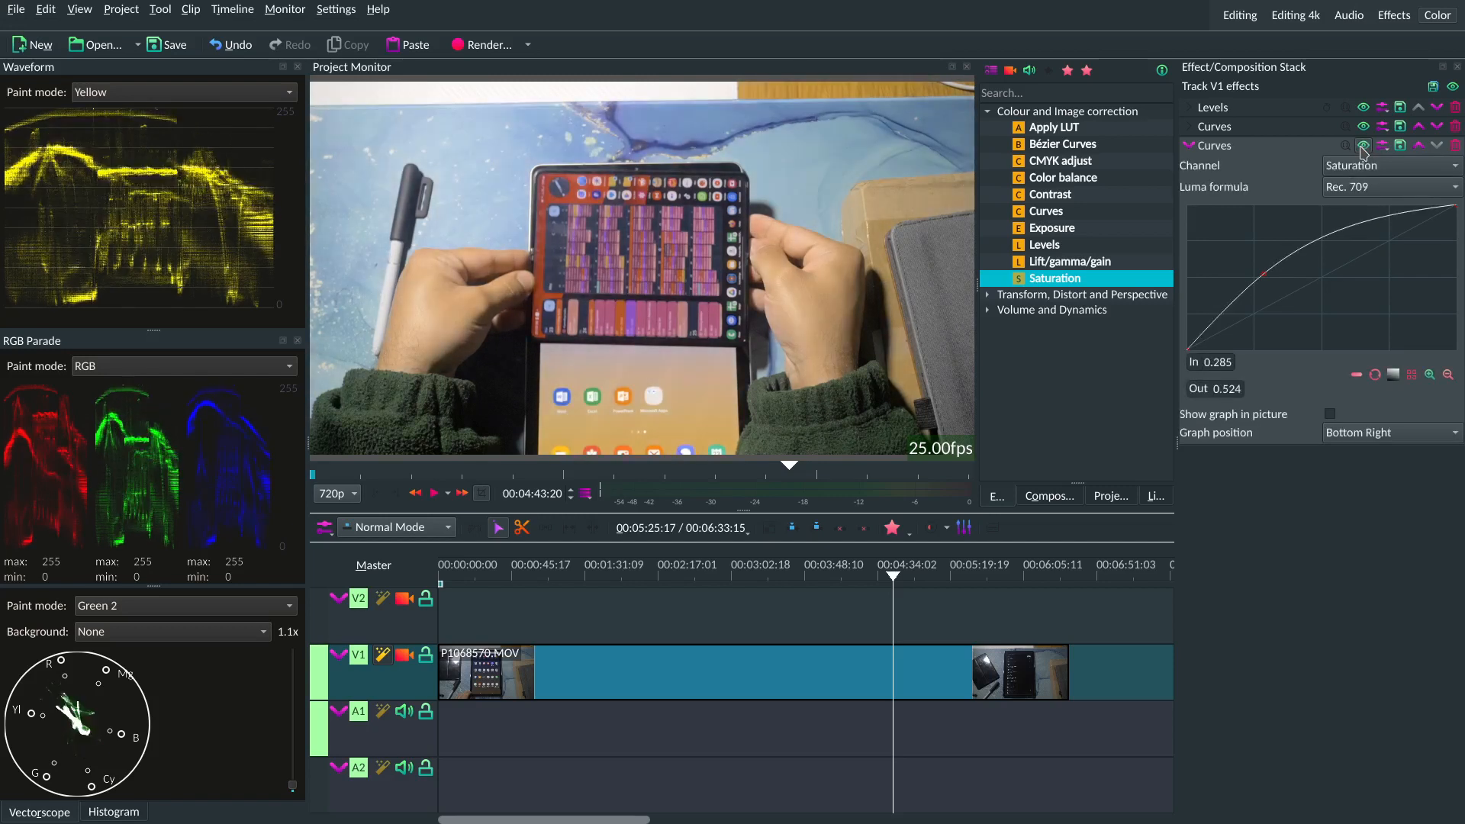
click(1193, 146)
Add an Apply LUT effect to track V1 and load the custom LUT file LateSunset.cube from the LUTs folder
double_click(1067, 135)
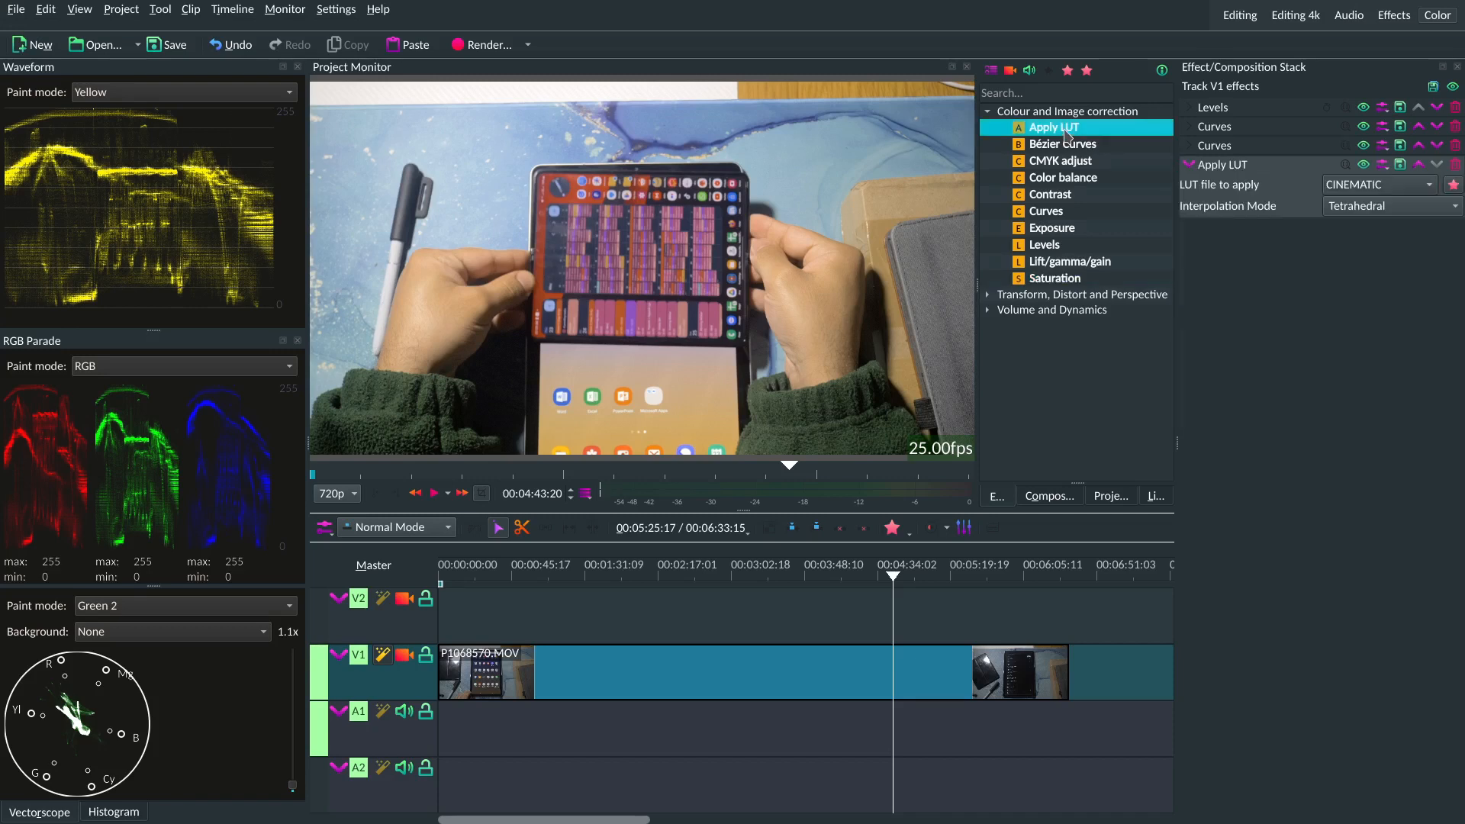
click(1352, 186)
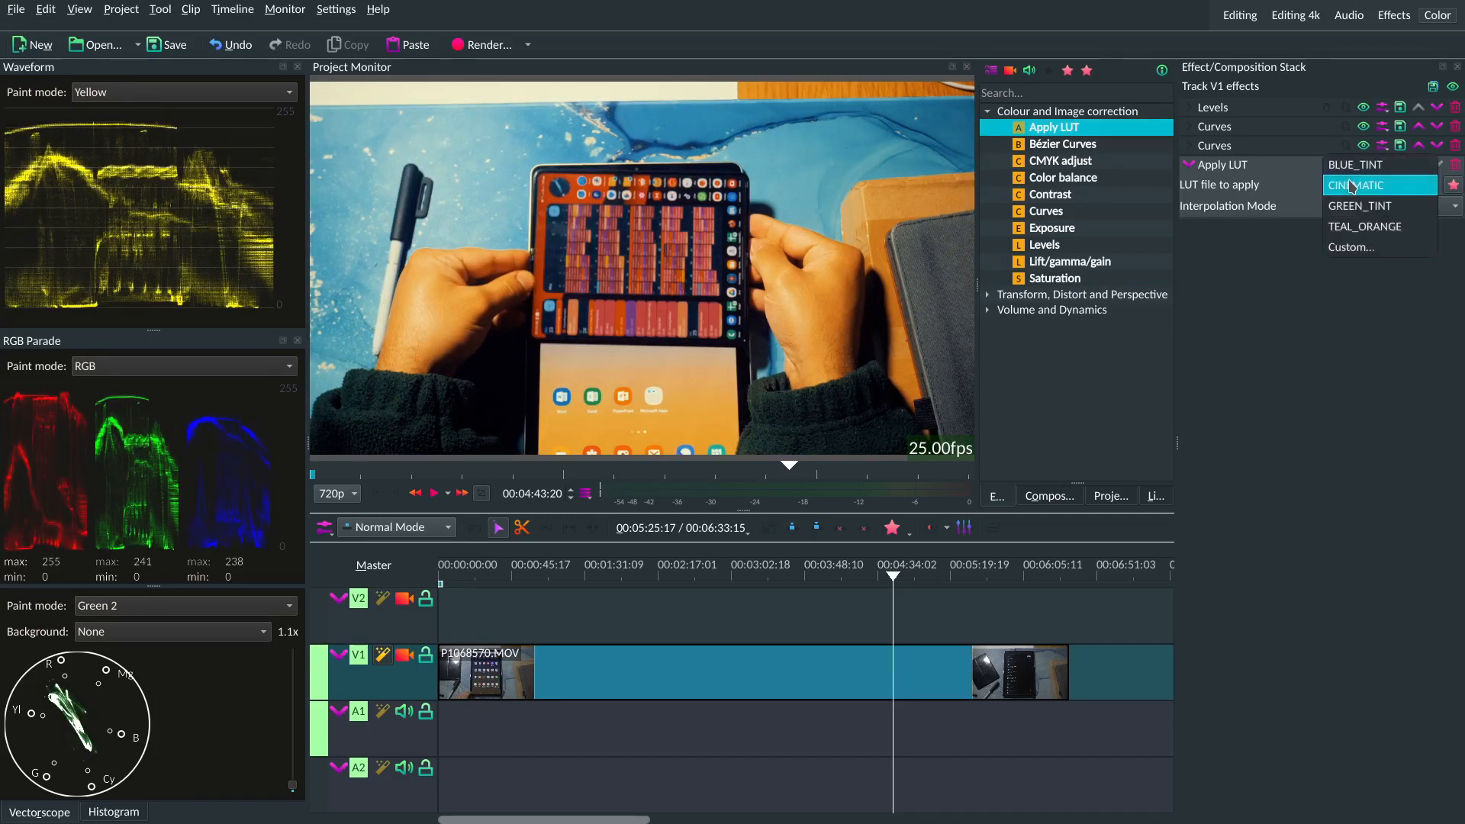
click(1366, 249)
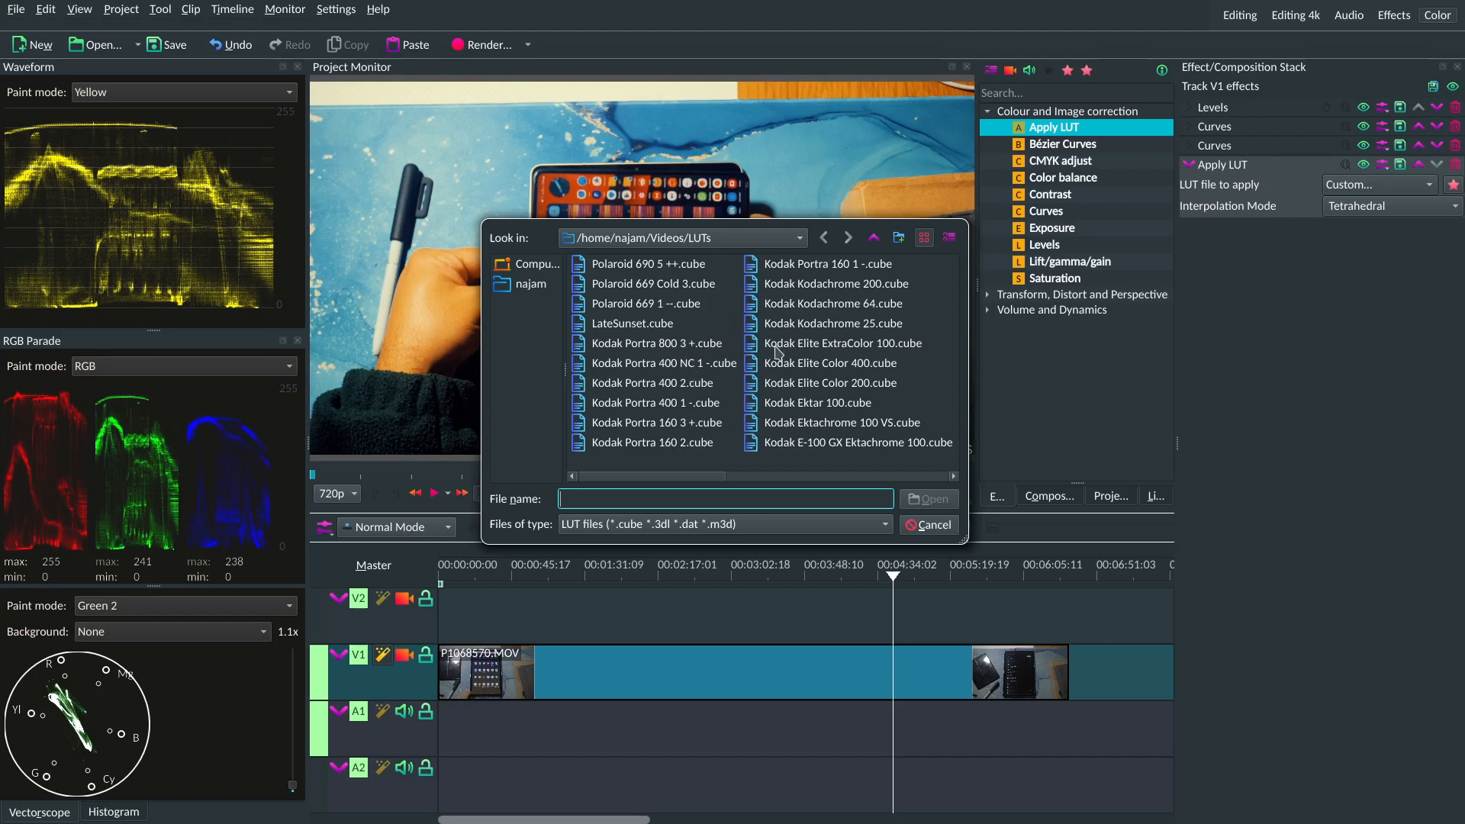
double_click(639, 324)
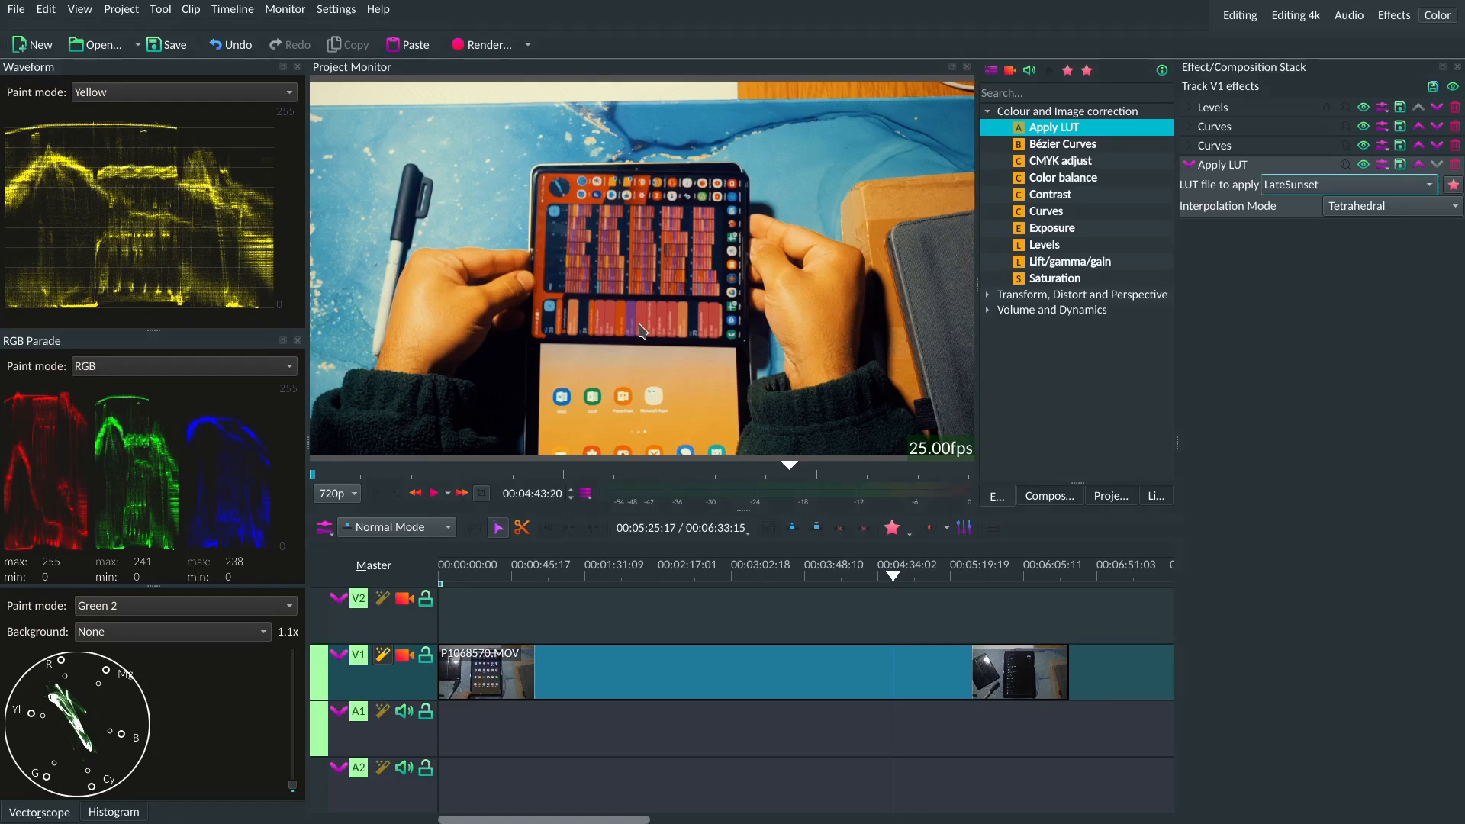
Try the Kodak Ektachrome 100 VS LUT and compare the picture with all track effects disabled and enabled
click(1351, 190)
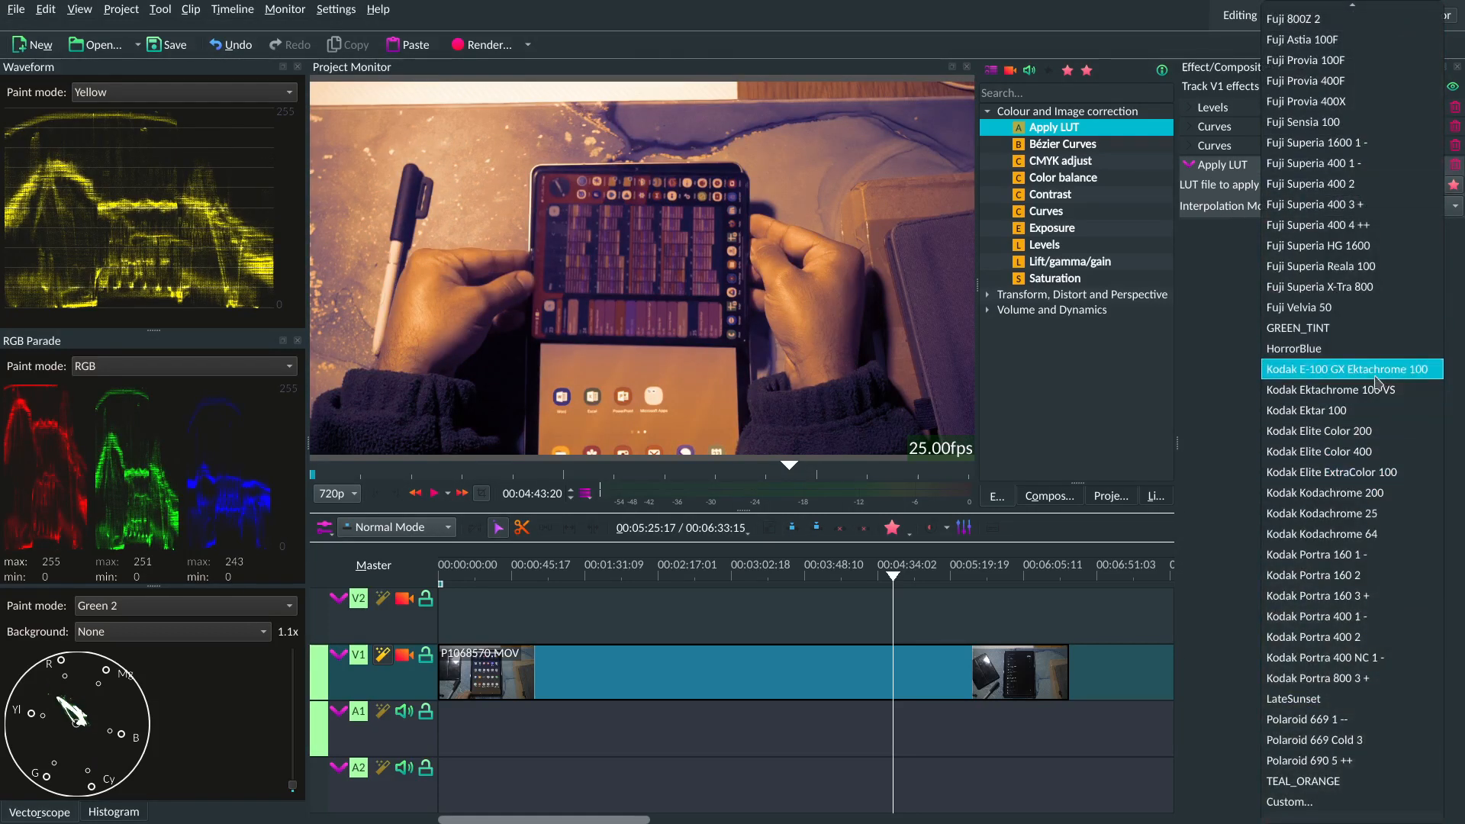
click(1355, 391)
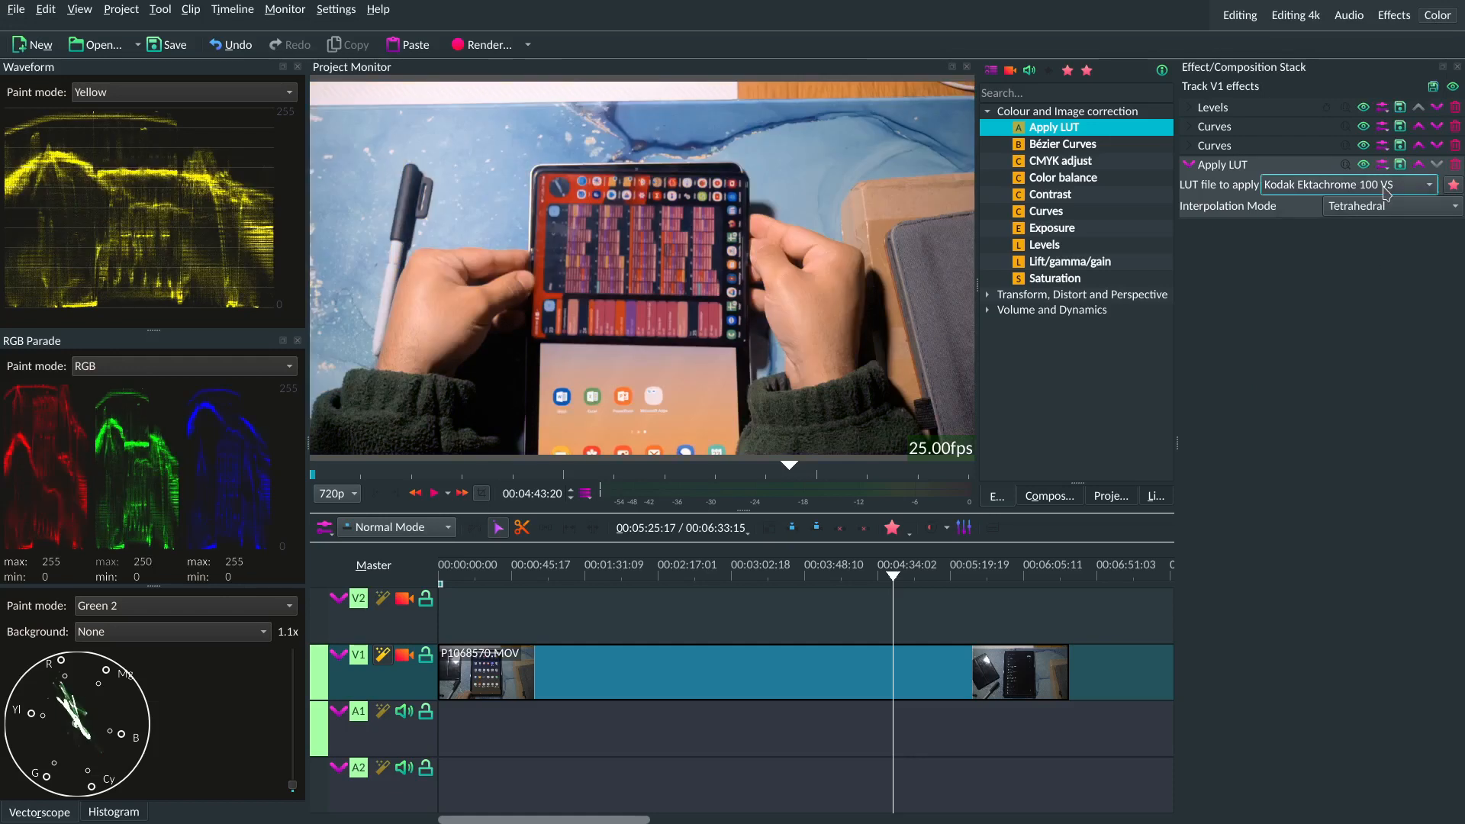
click(1452, 87)
click(1453, 87)
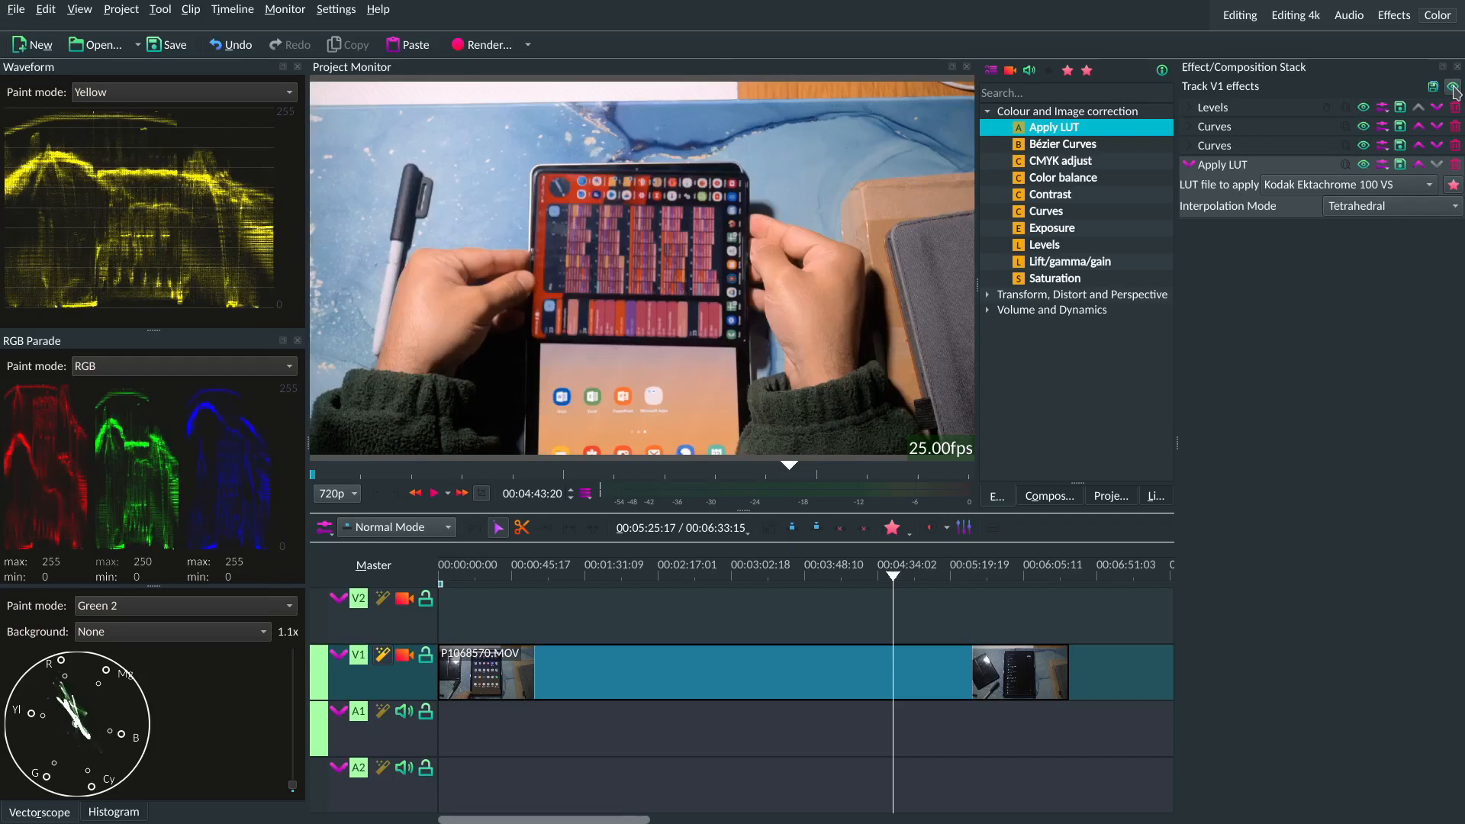
click(1452, 87)
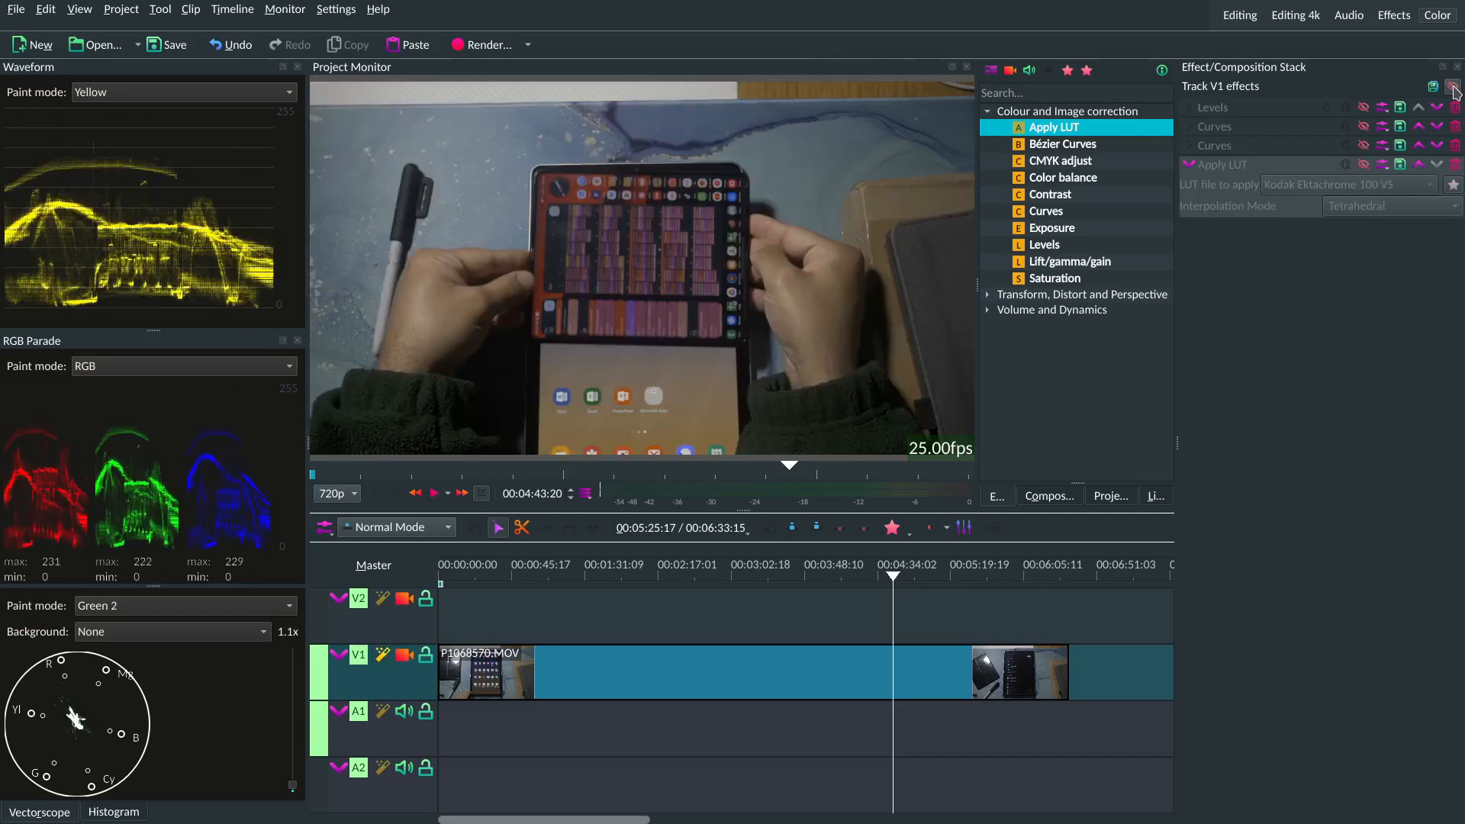
click(1453, 87)
click(1453, 88)
click(1452, 87)
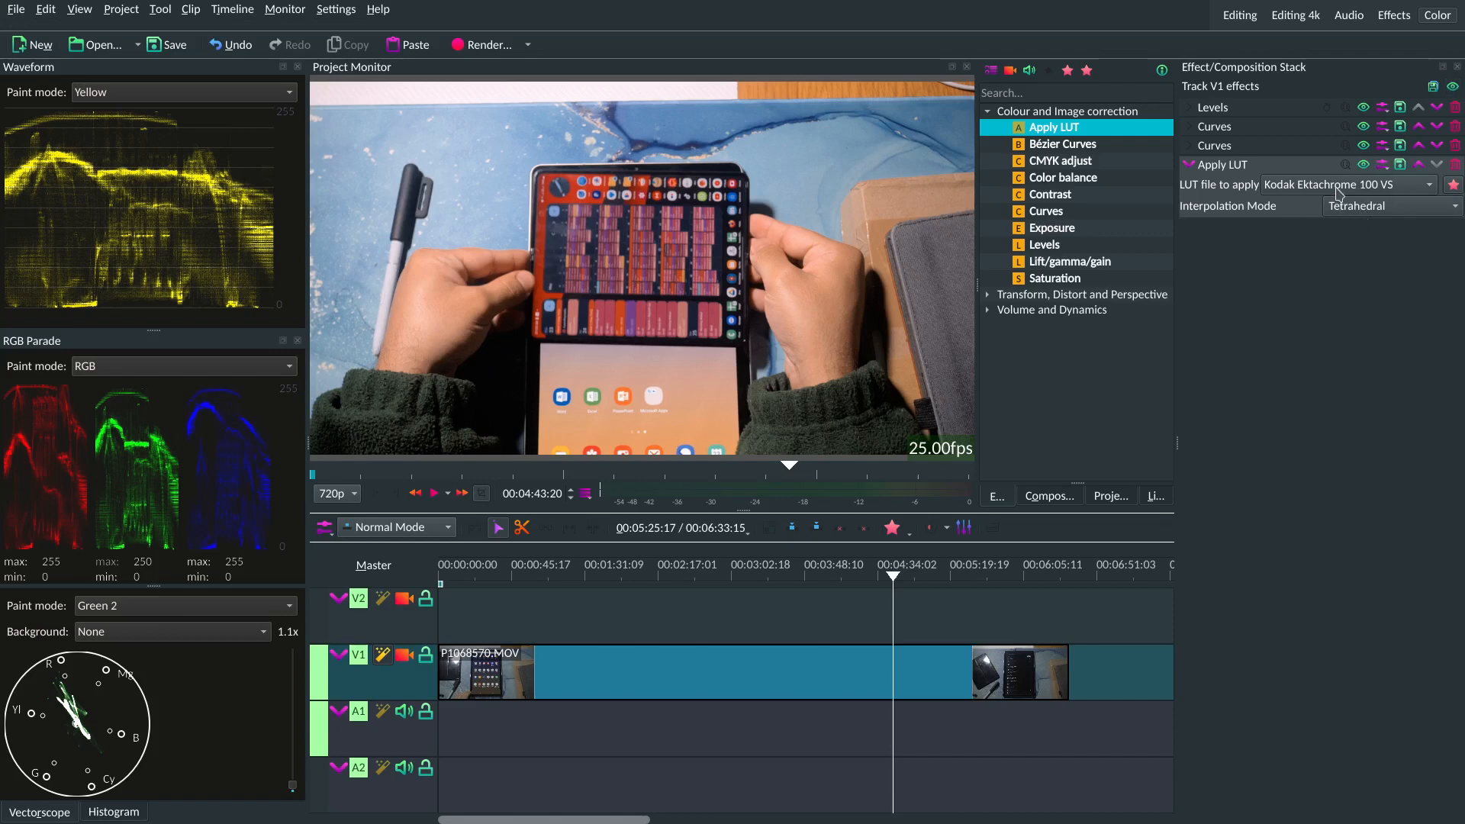
Try the Fuji Astia 100F and Fuji Provia 100F LUTs, comparing the picture with the effects off and on
click(1337, 191)
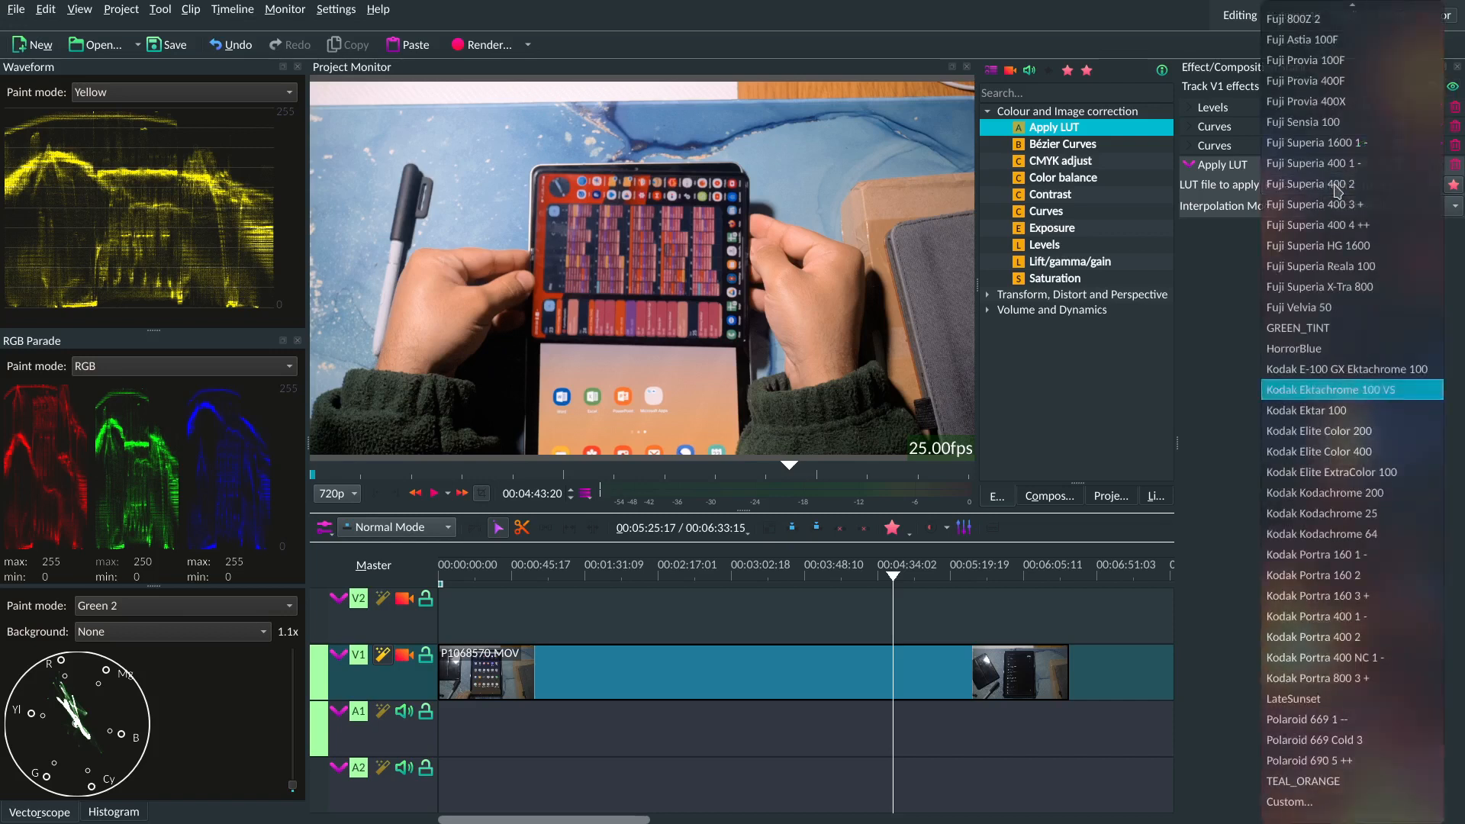
click(1334, 41)
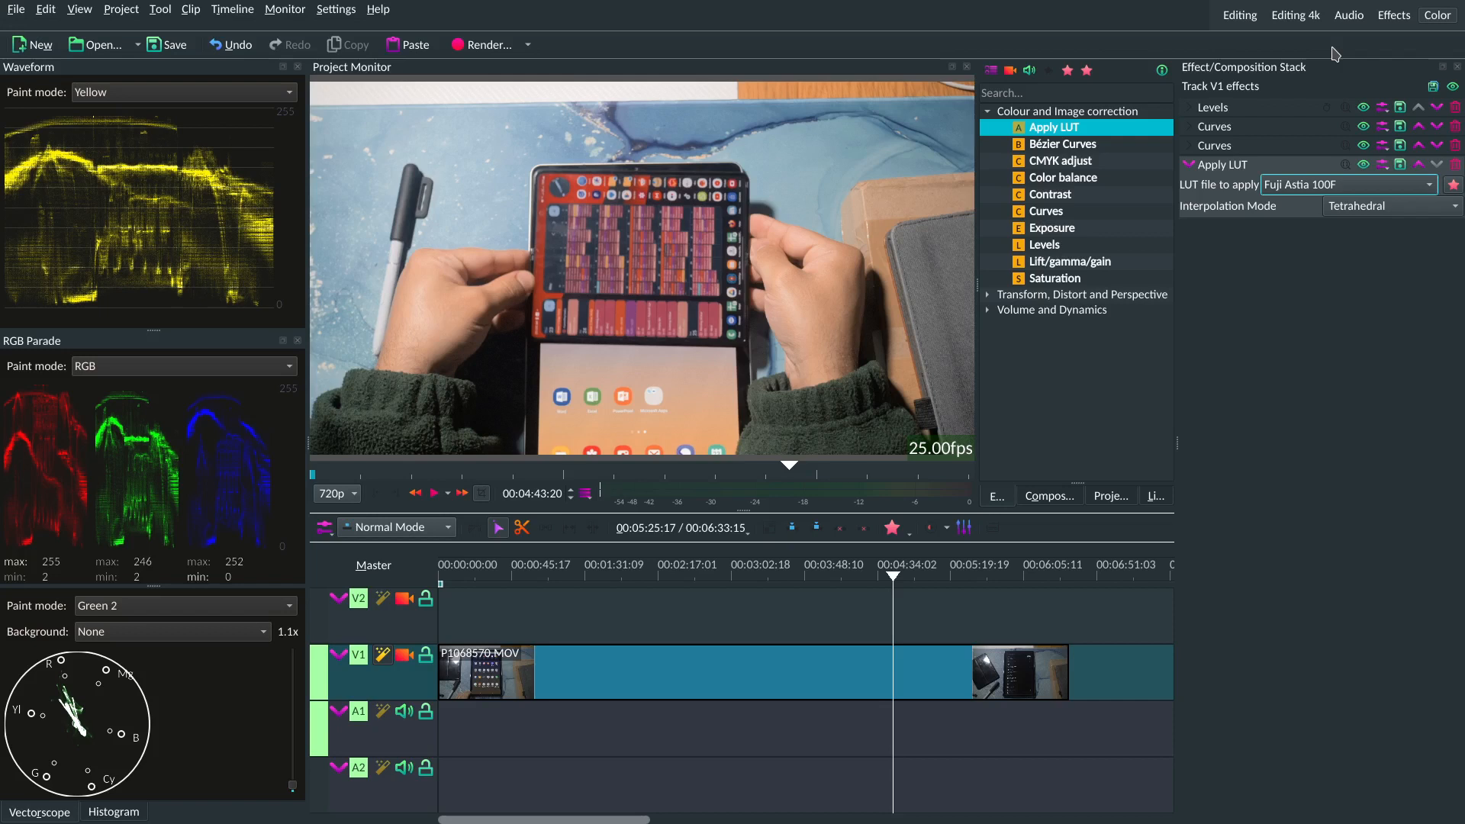
key(Down)
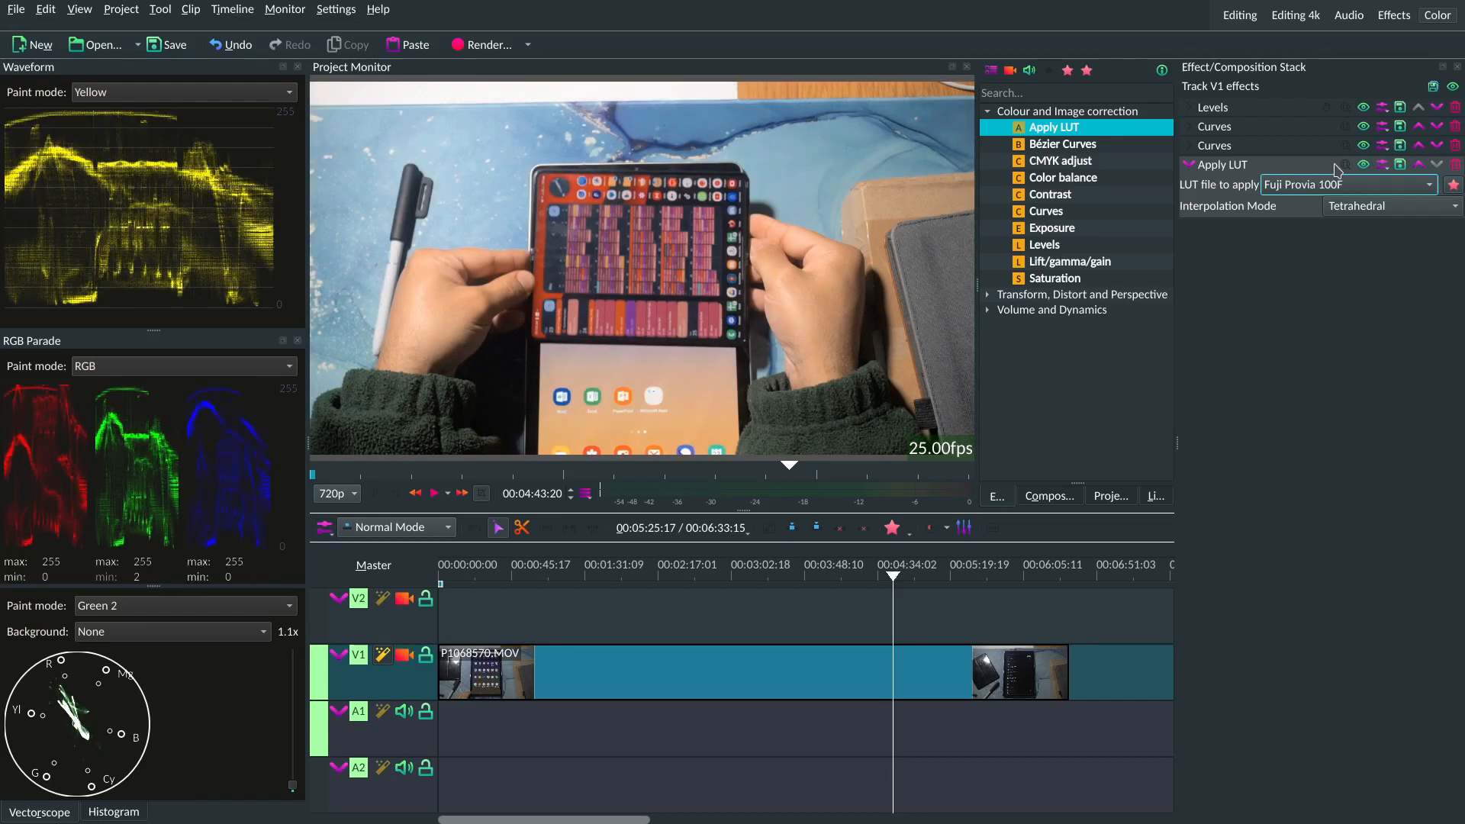
click(1453, 87)
click(1454, 87)
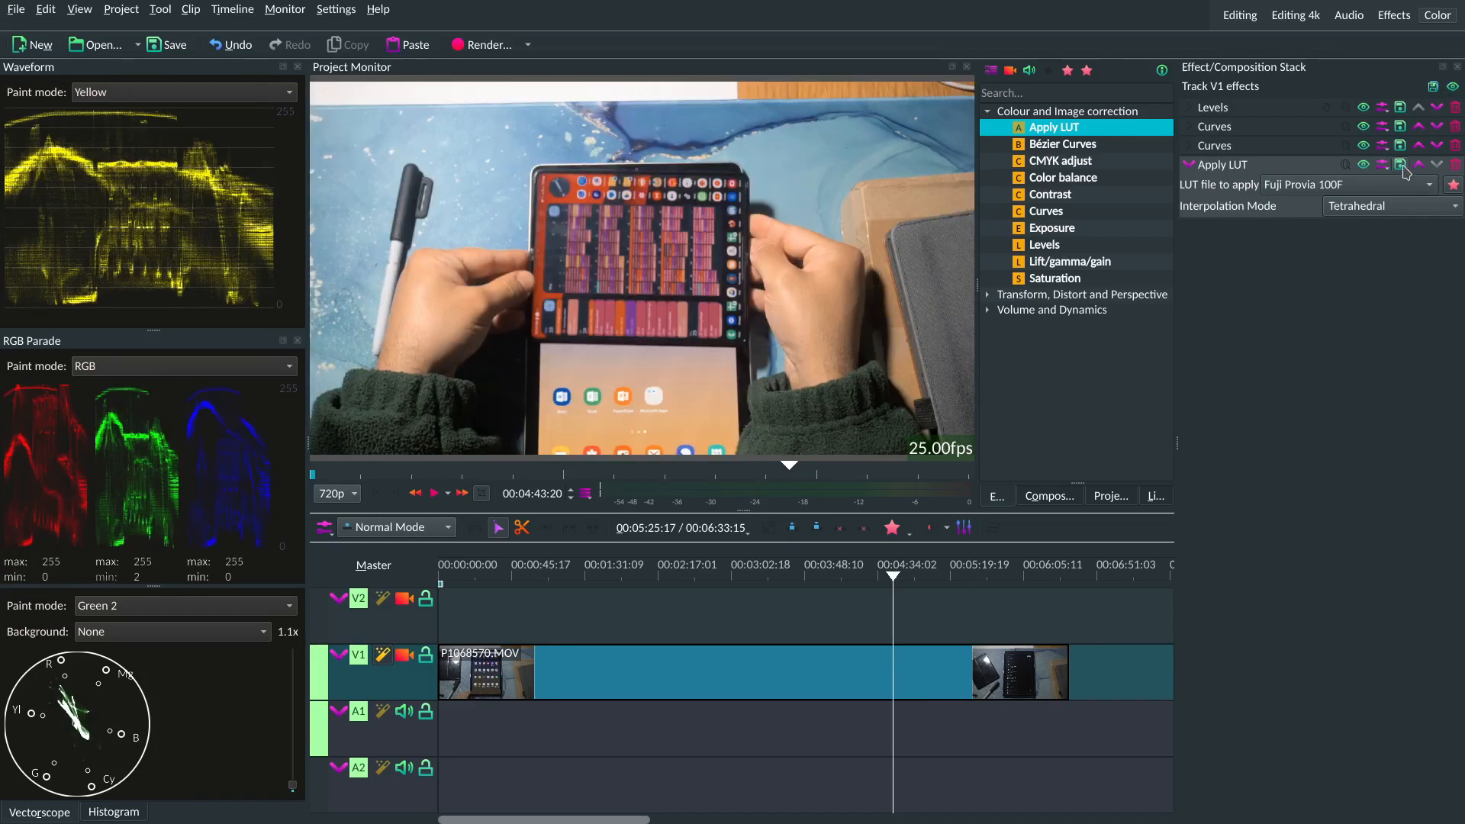
click(1364, 165)
click(1364, 166)
click(1364, 167)
click(1364, 167)
Switch the LUT back to Fuji Astia 100F and compare the picture with the Apply LUT effect disabled and enabled
click(1349, 186)
click(1371, 143)
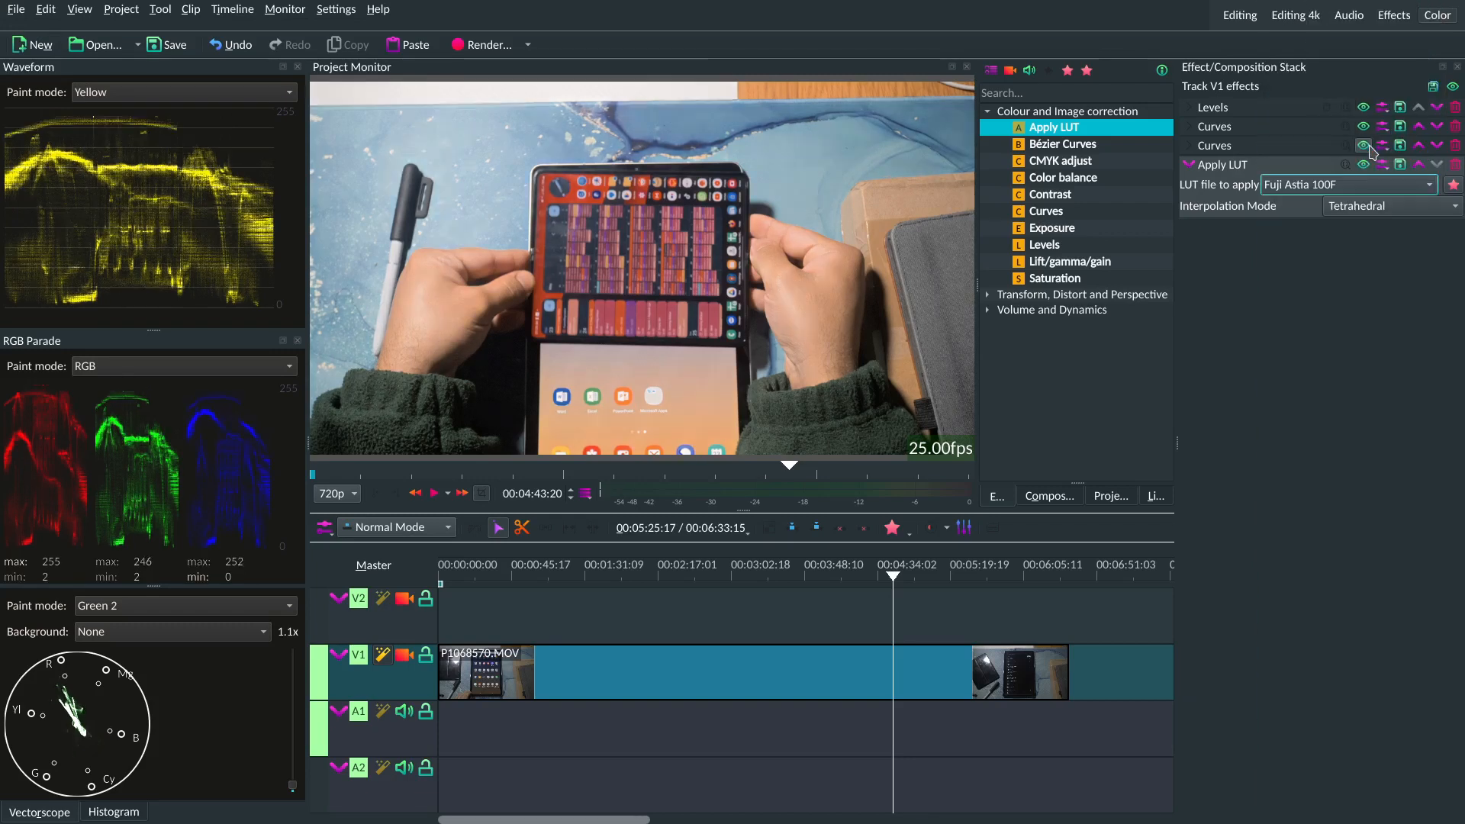
click(1365, 167)
click(1364, 167)
click(1364, 166)
click(1364, 166)
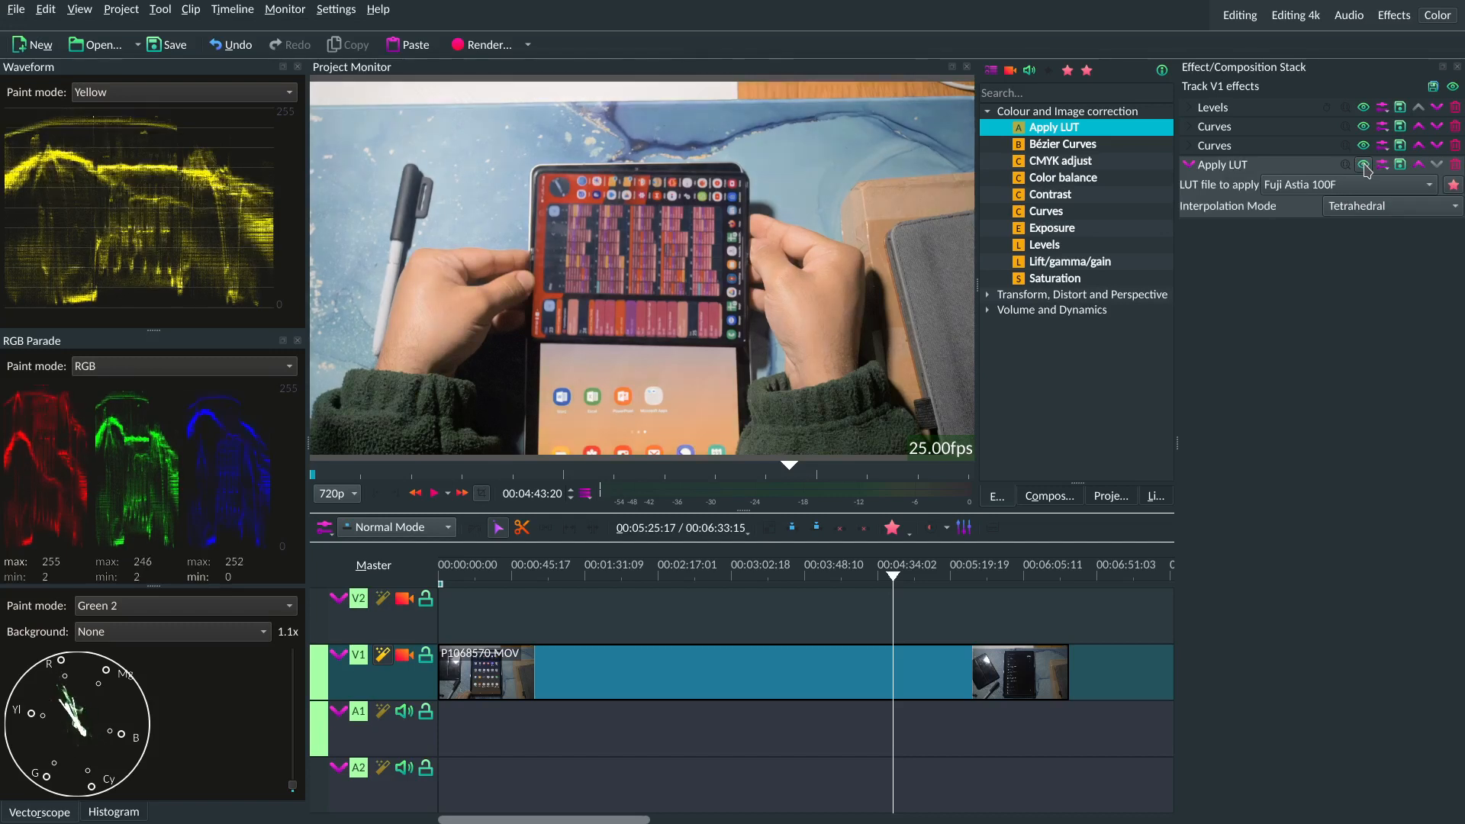
click(1365, 167)
click(1365, 166)
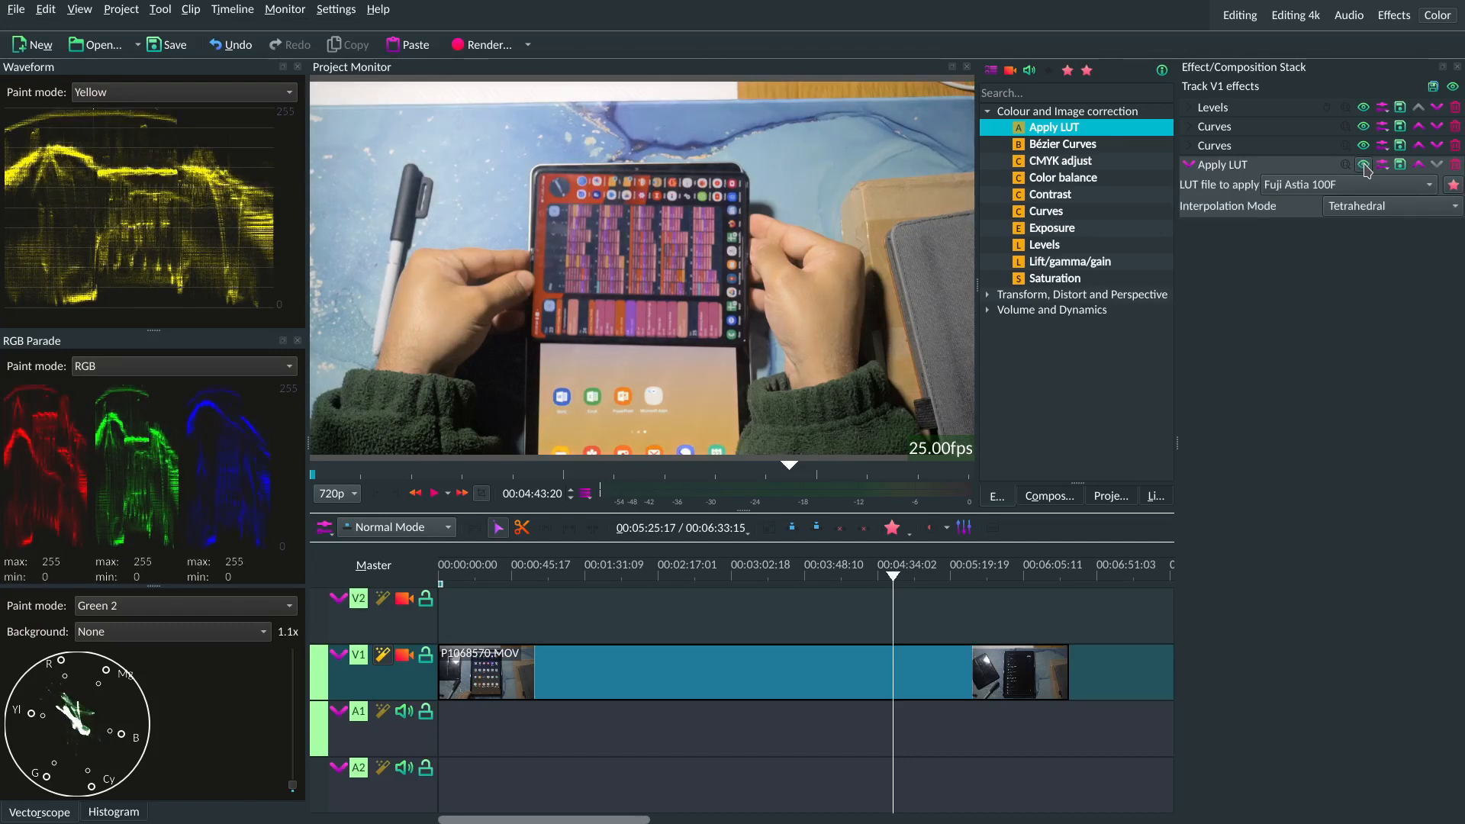
Try the HorrorBlue and Kodak Kodachrome 25 LUTs, and remove the Apply LUT effect from track V1
click(1347, 184)
click(1281, 210)
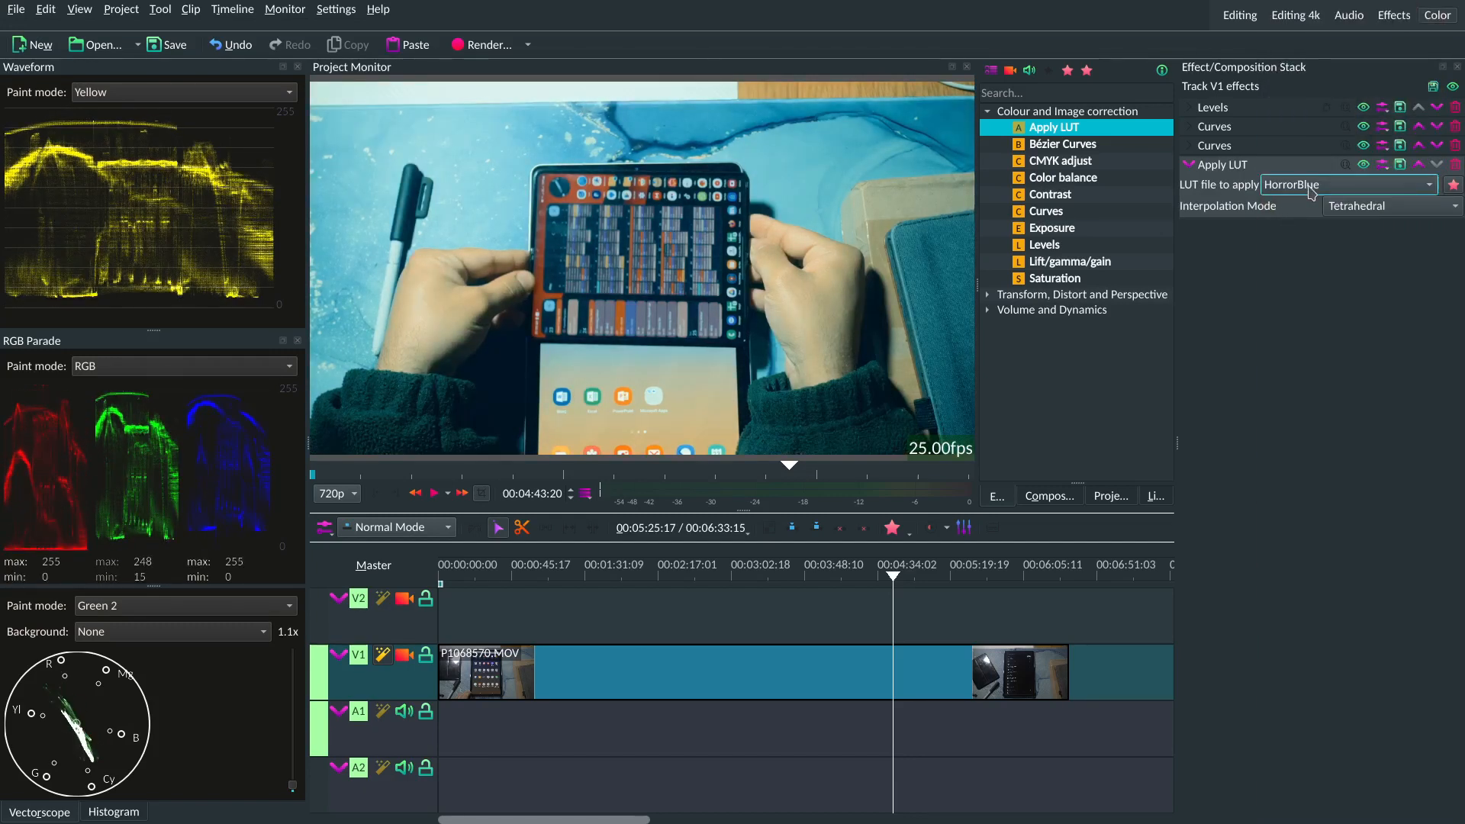
click(1311, 187)
click(1366, 390)
key(Down)
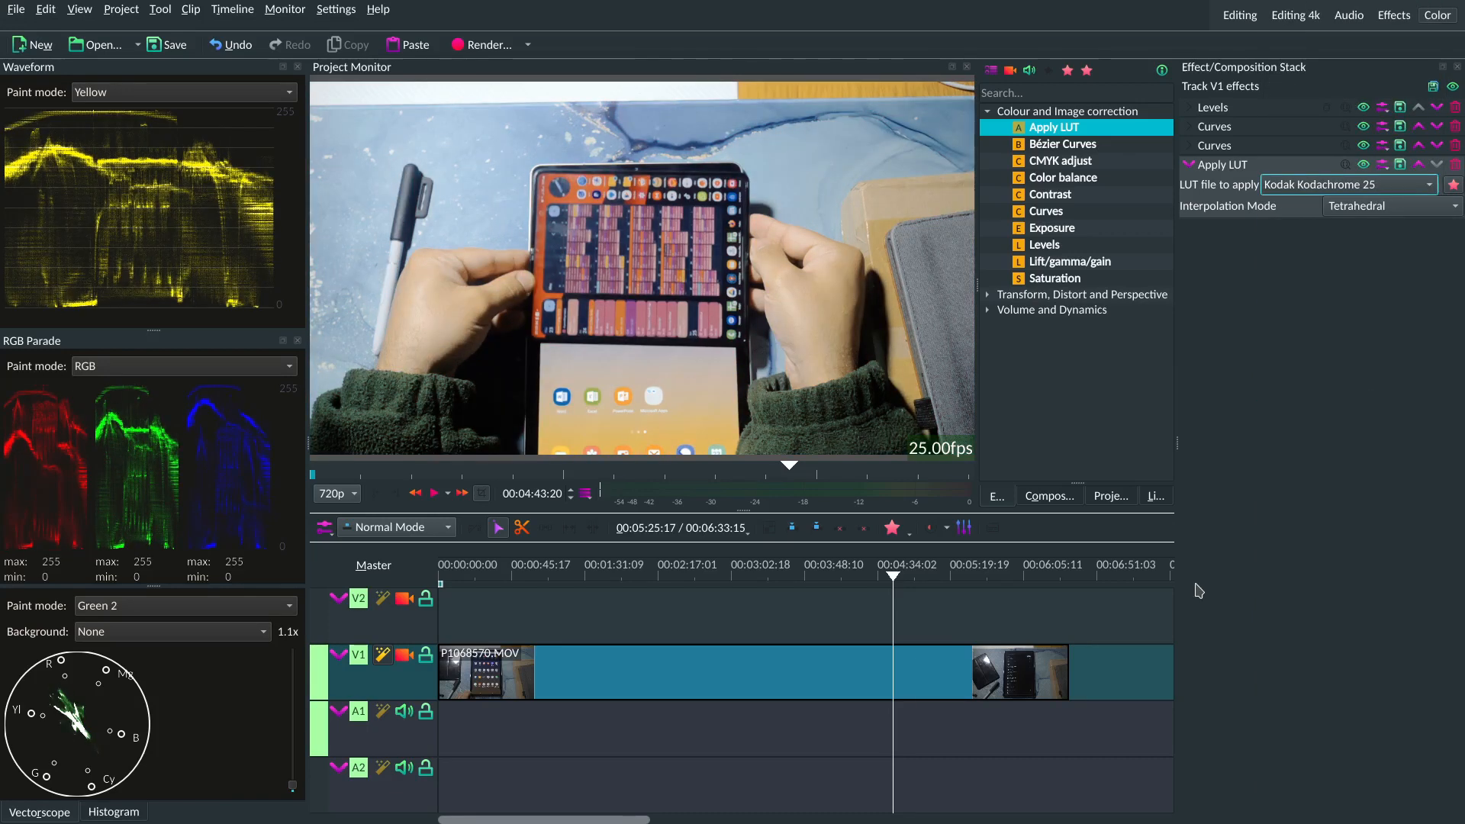
click(1455, 164)
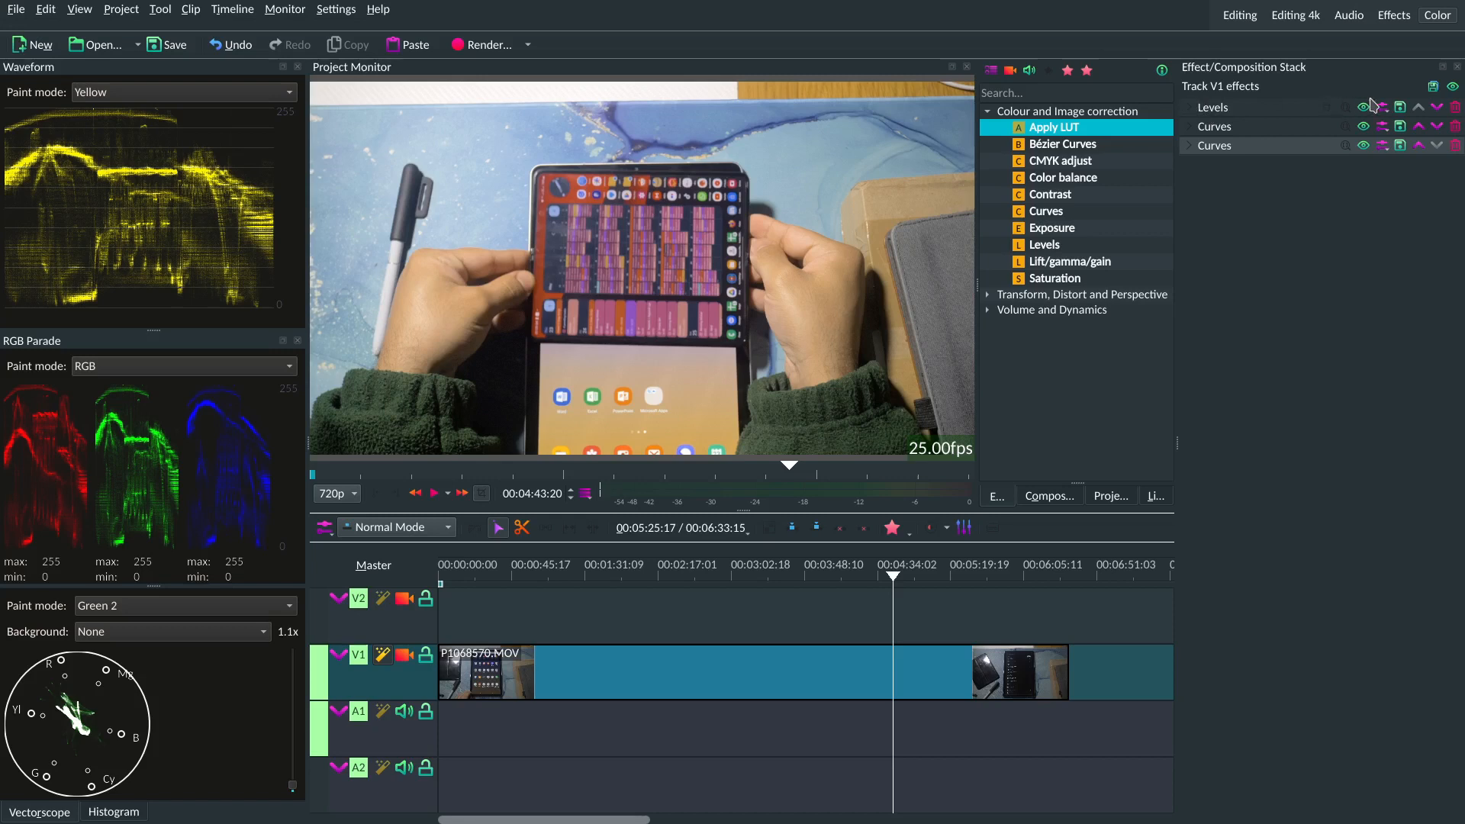
Rework the first Curves effect by setting its channel to RGB and placing the middle point at In 0.500, Out 0.529
click(1189, 108)
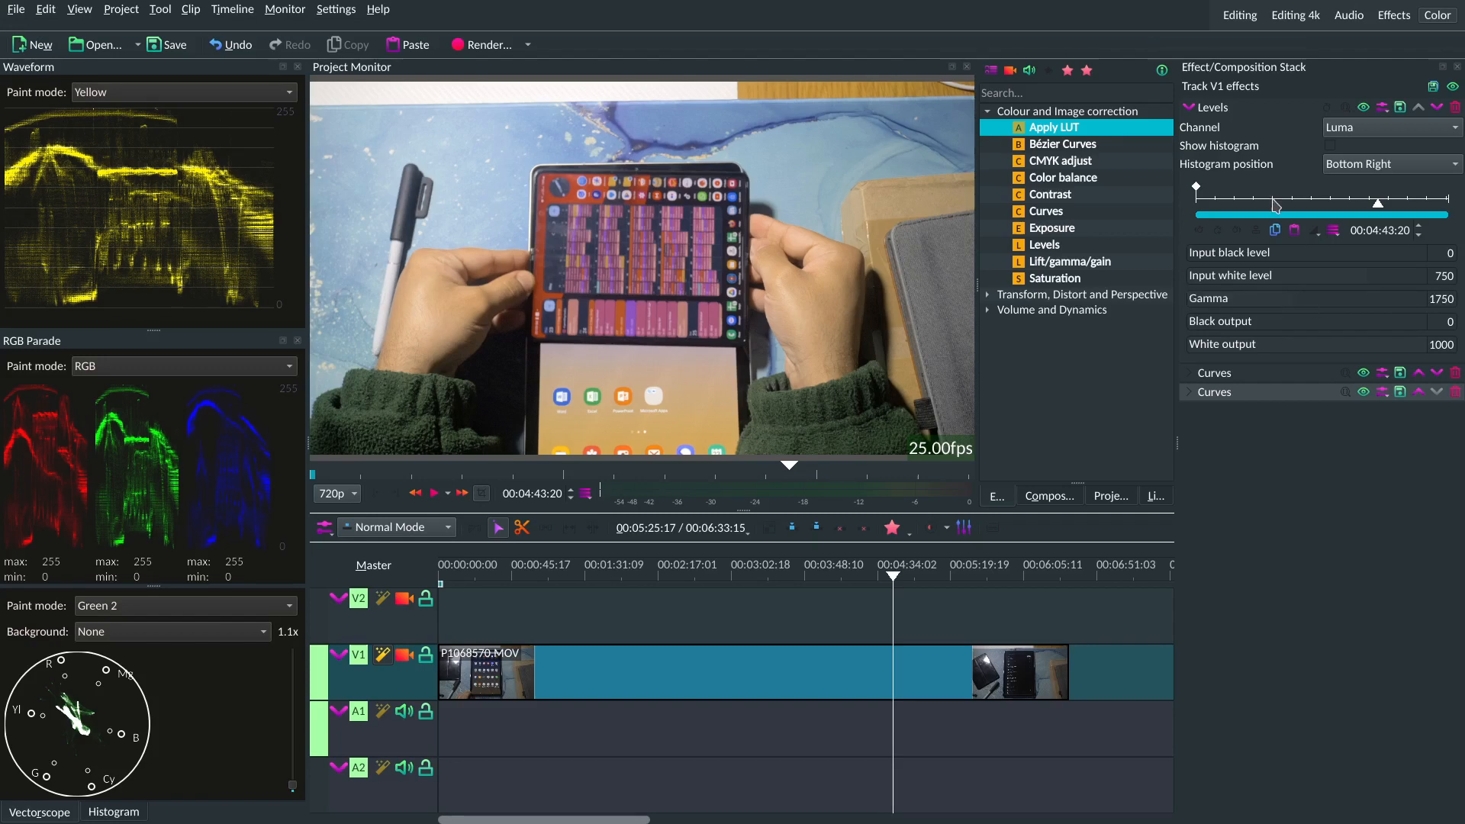
click(1188, 107)
click(1189, 126)
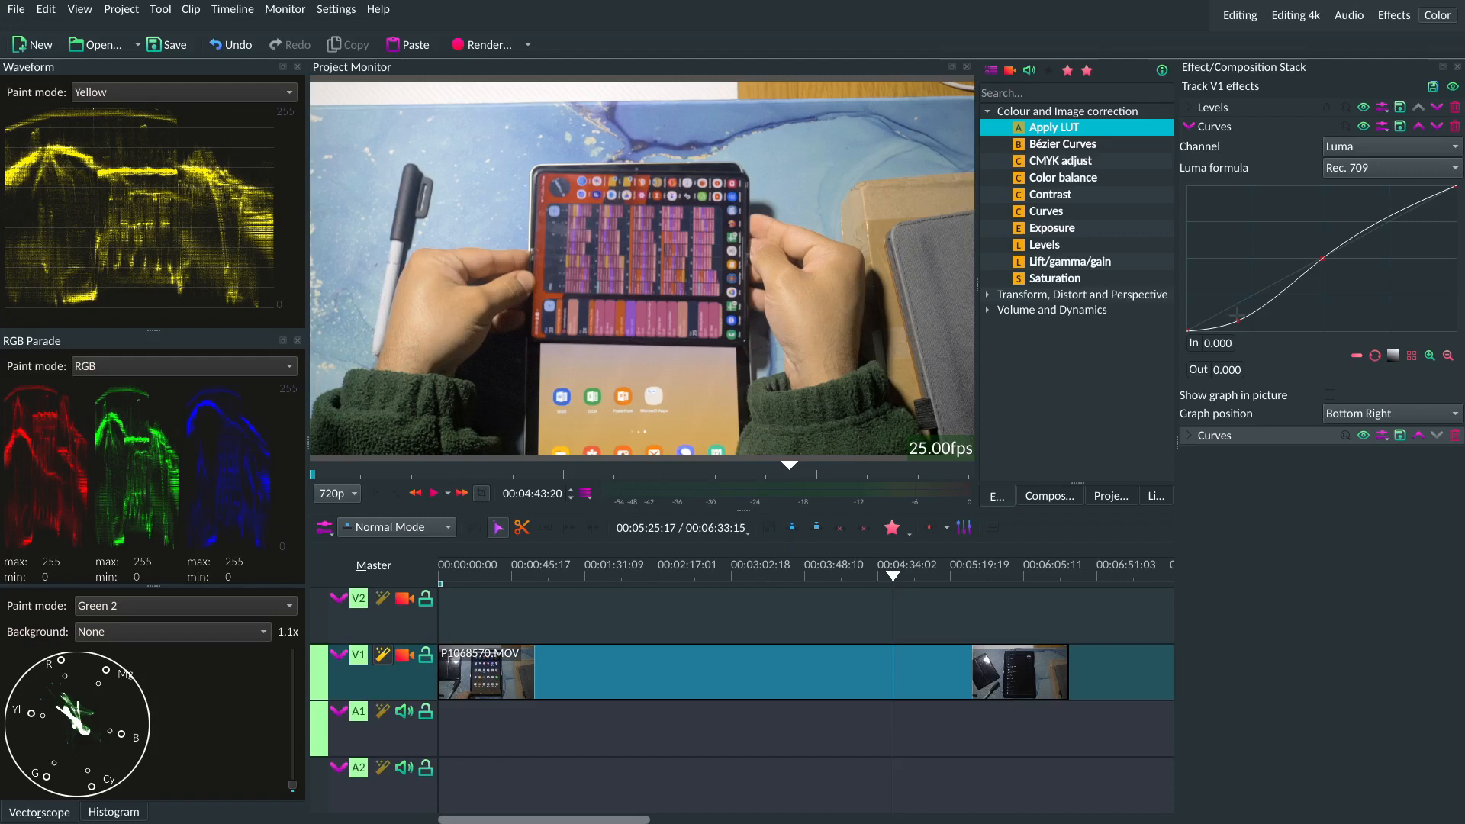
drag(1236, 313, 1242, 305)
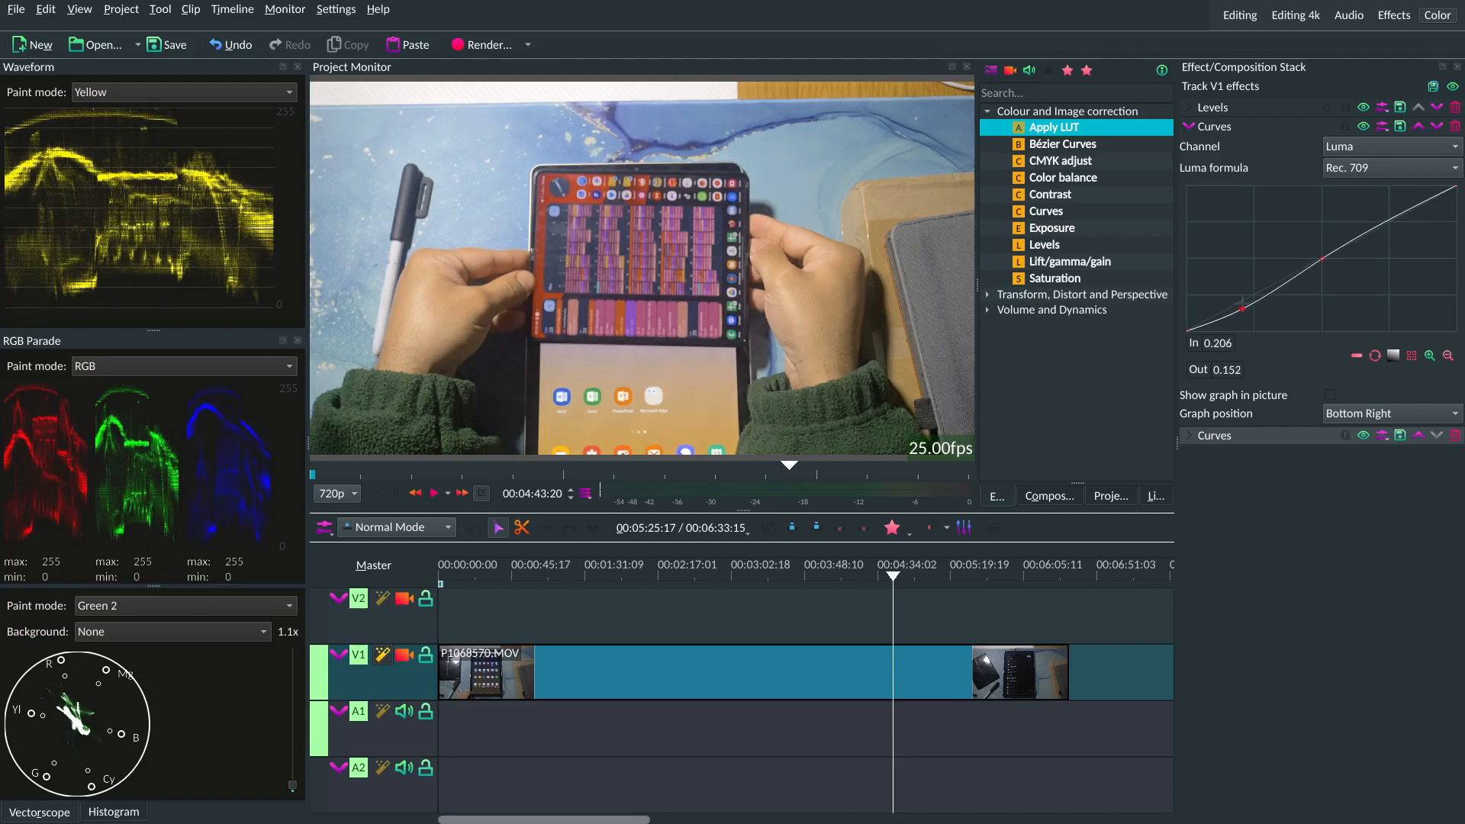
click(1349, 235)
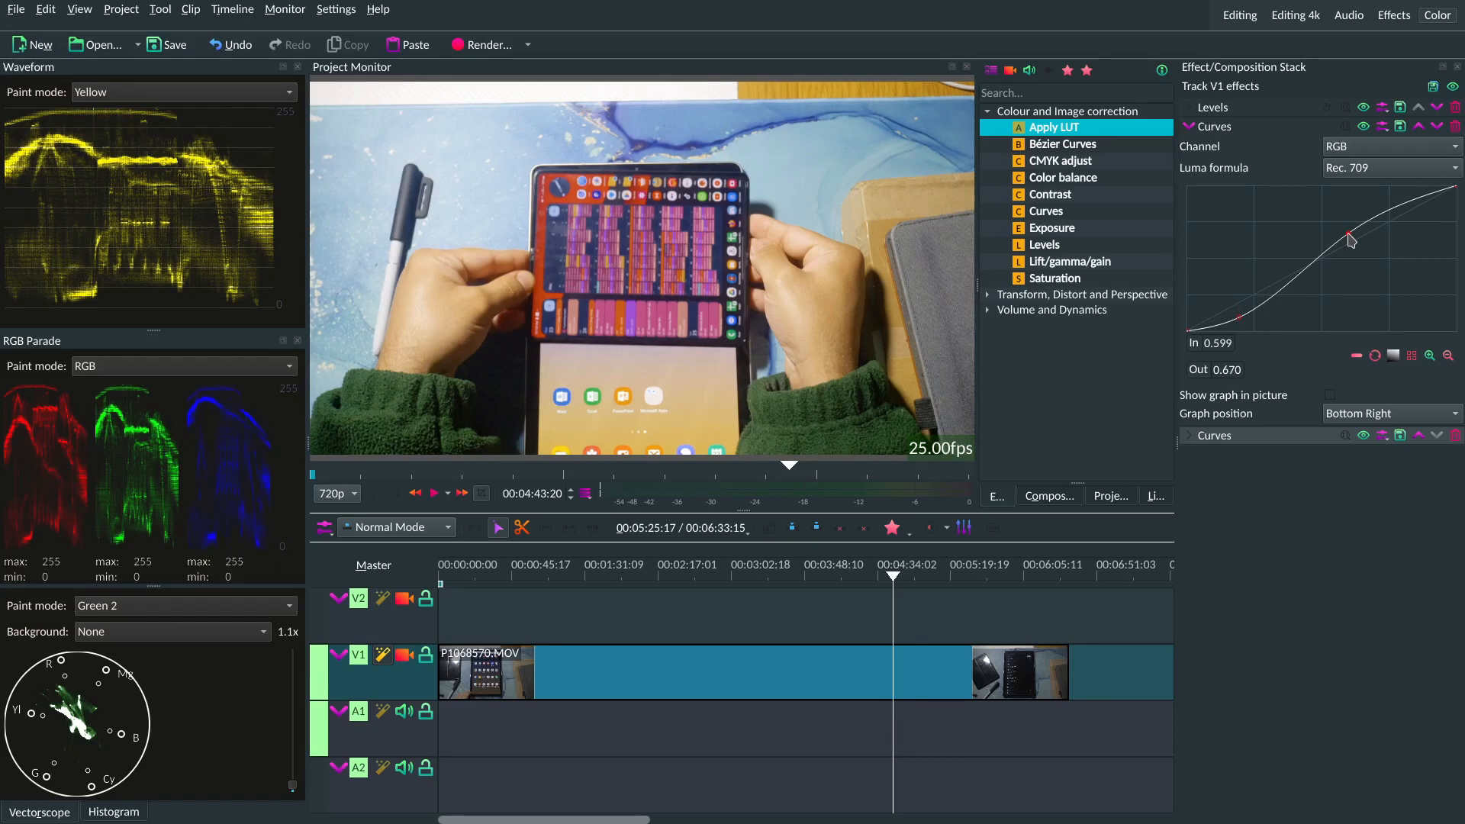
drag(1348, 234, 1322, 254)
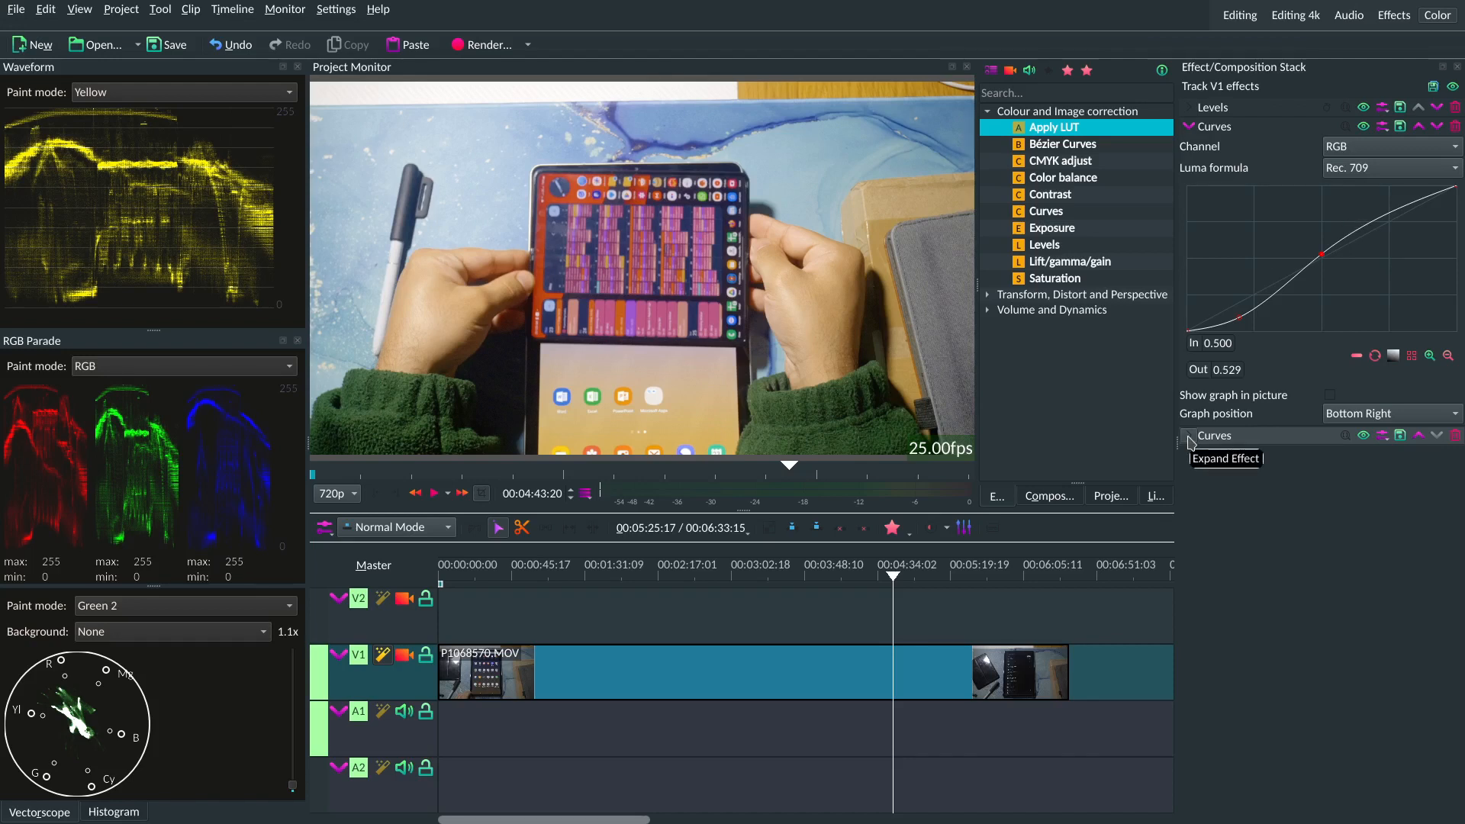
Add a CMYK adjust effect to track V1, try Blues at -0.068 and reset Blues to 0
double_click(1068, 161)
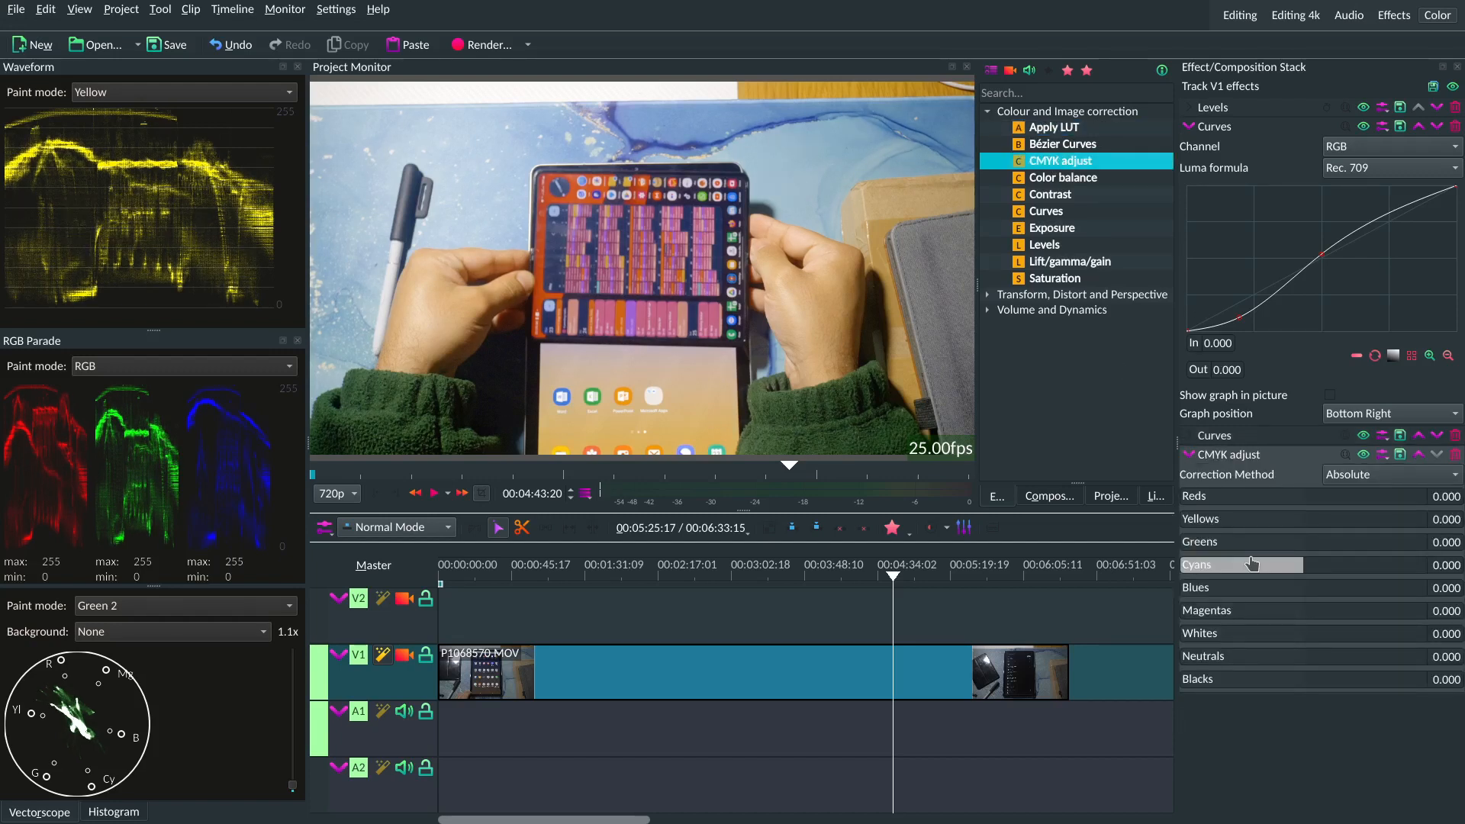
mouse_move(1290, 592)
mouse_down()
mouse_move(1241, 597)
mouse_move(1404, 592)
mouse_move(1298, 603)
mouse_up()
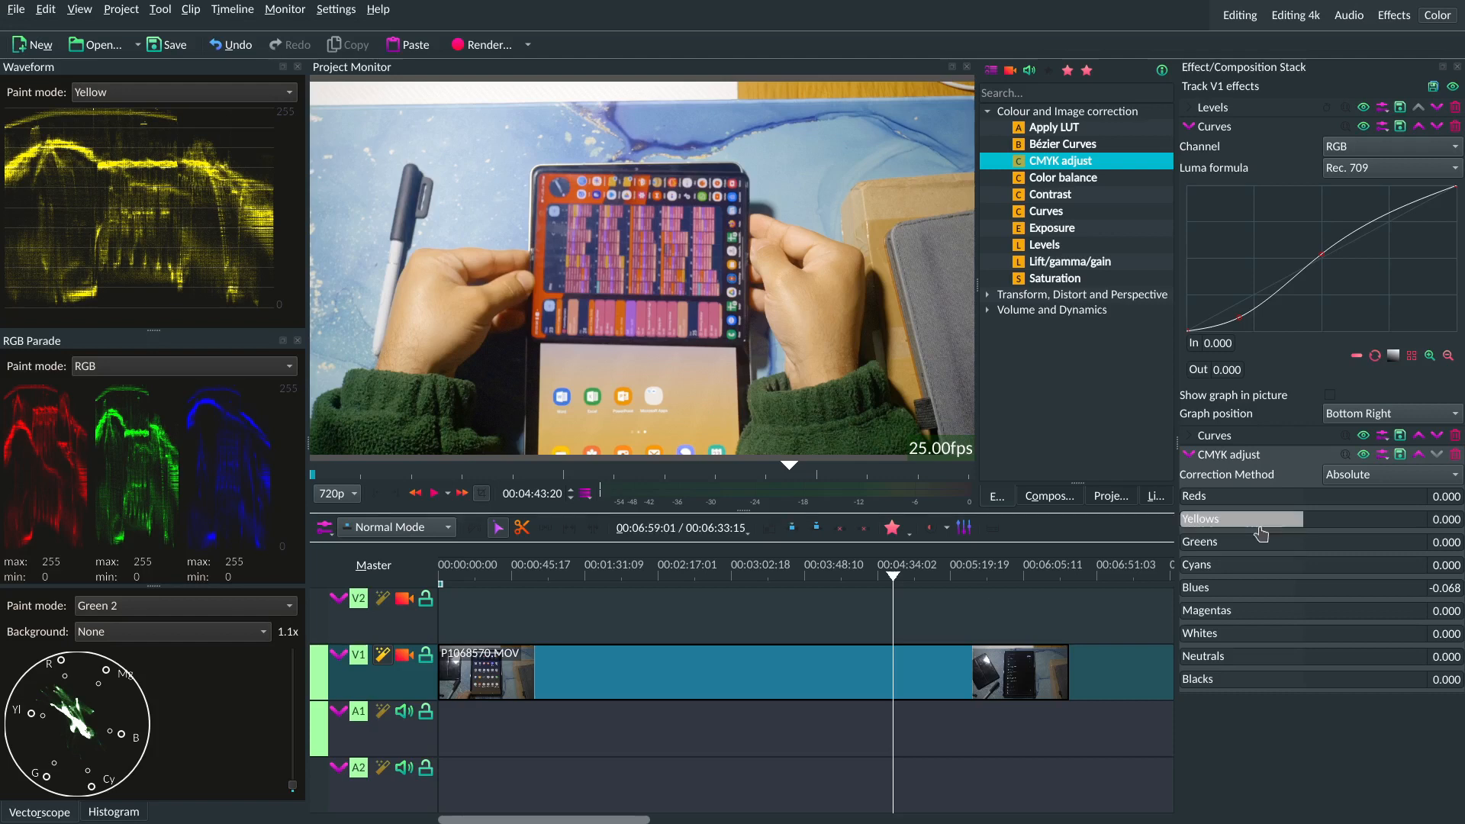
double_click(1460, 585)
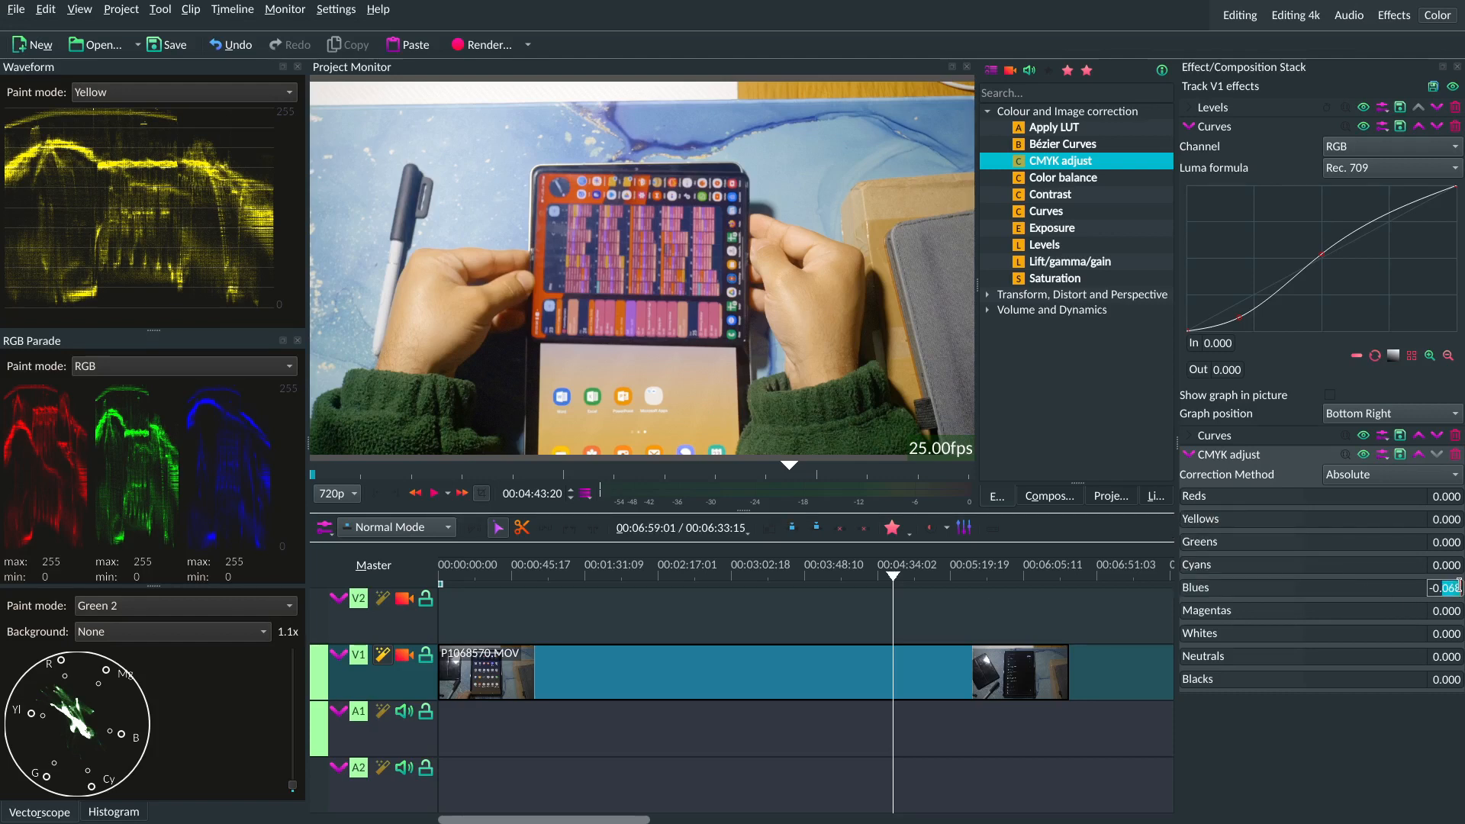
text(0)
key(Return)
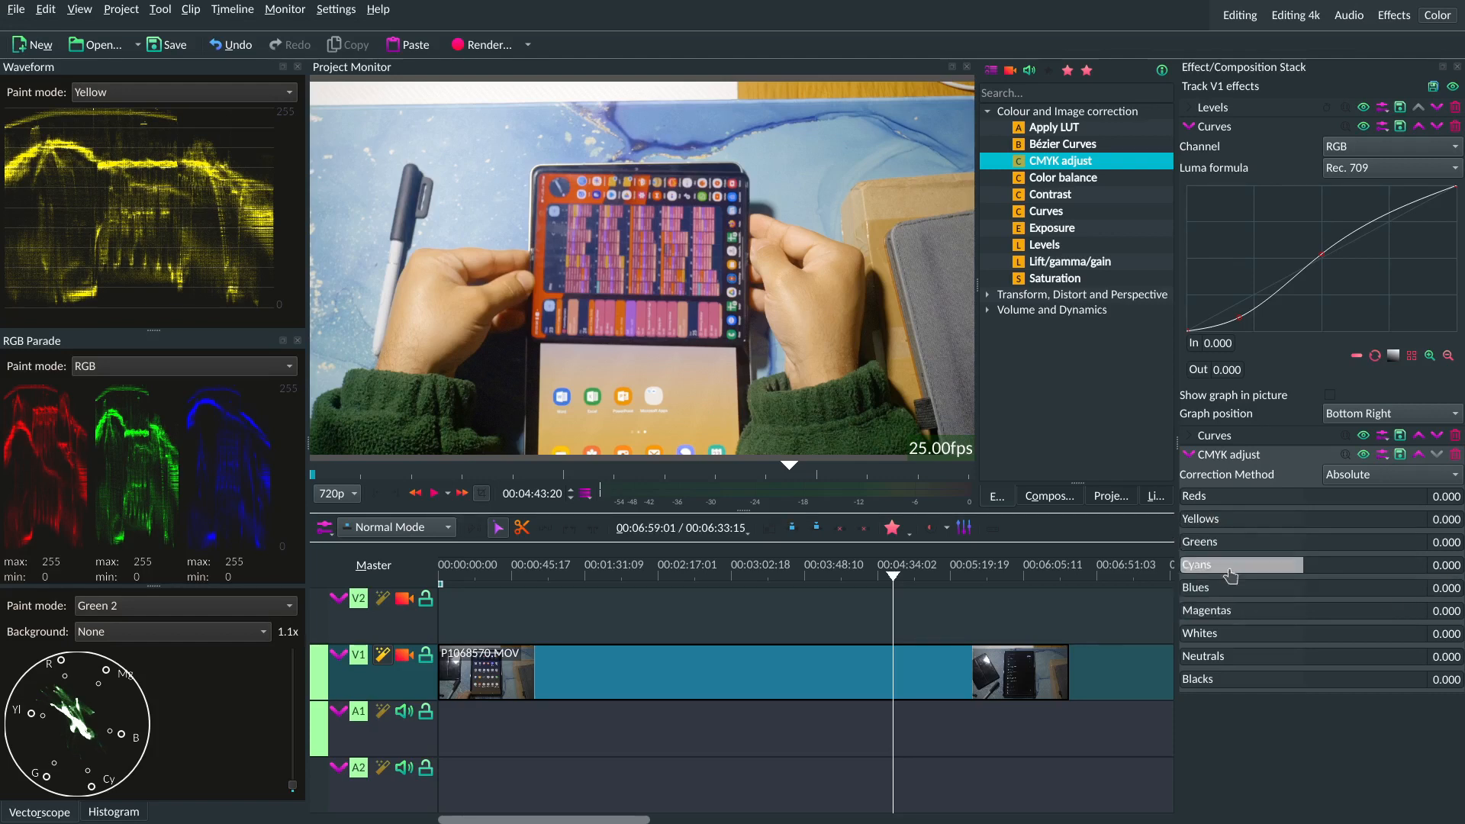
Try Neutrals at 0.031 in the CMYK adjust effect and reset the value to 0
mouse_move(1297, 658)
mouse_down()
mouse_move(1374, 661)
mouse_move(1241, 648)
mouse_move(1325, 651)
mouse_move(1307, 648)
mouse_up()
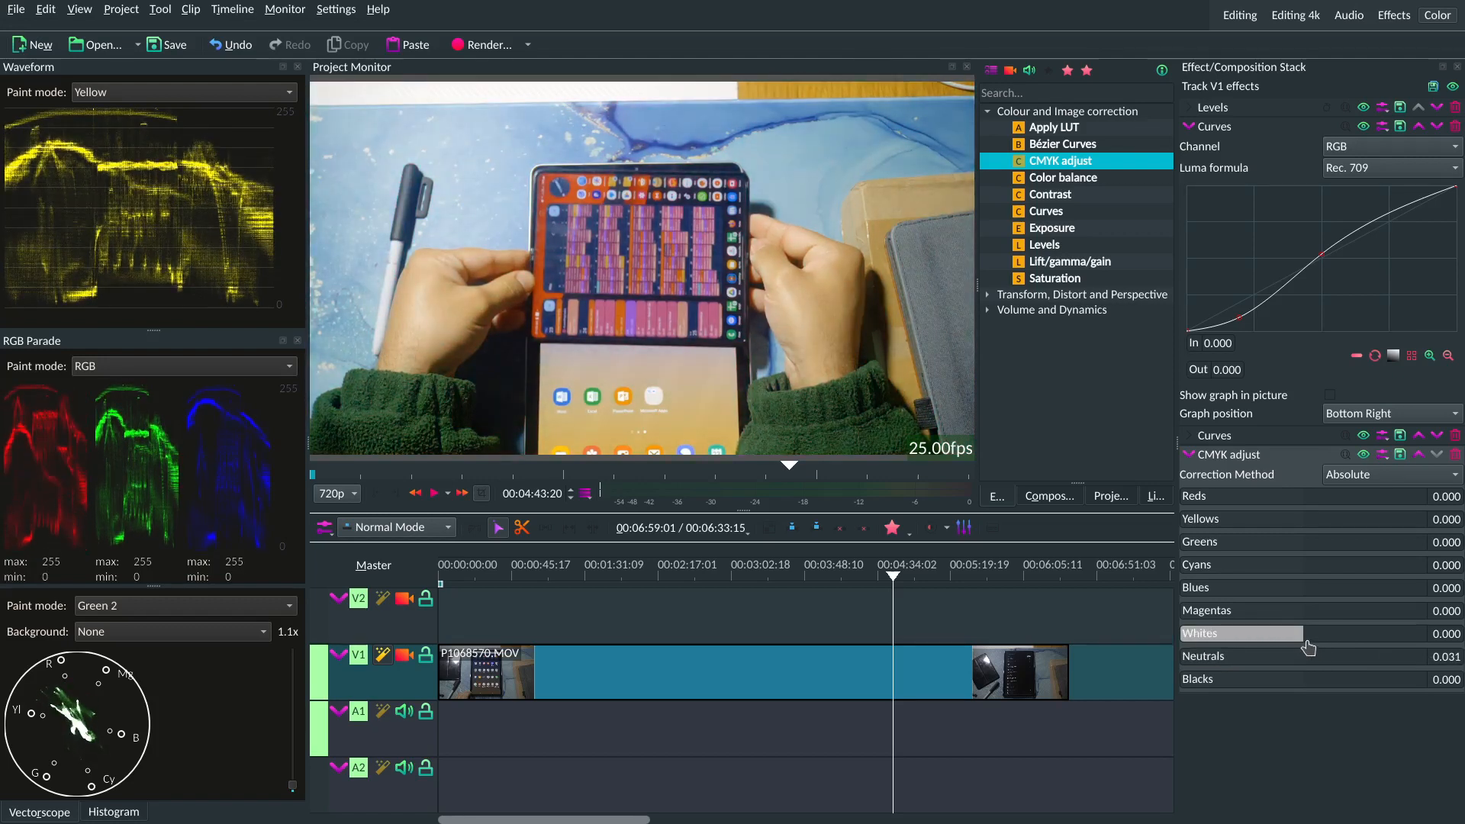
double_click(1445, 654)
text(0)
key(Return)
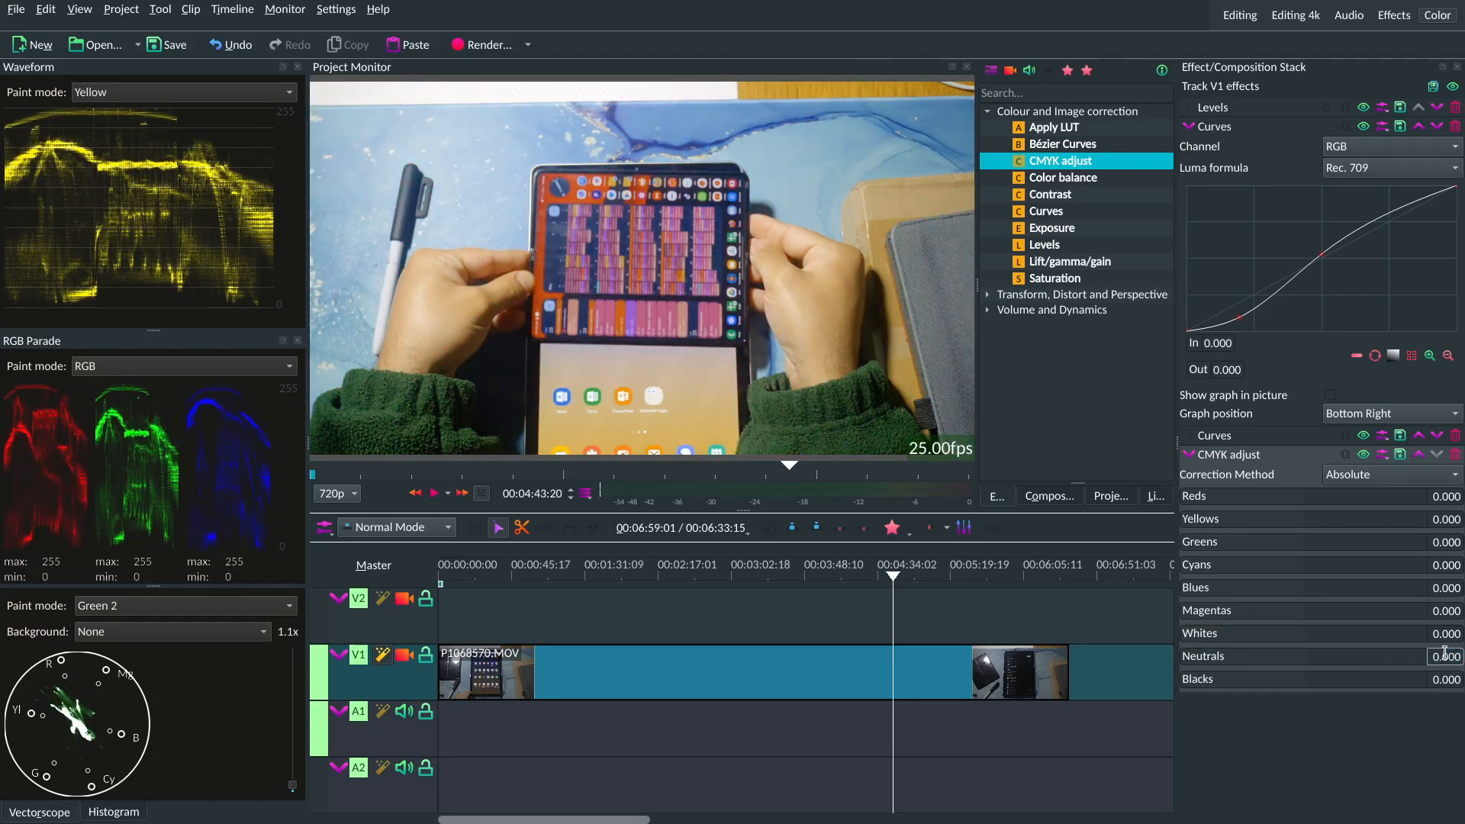
Try Blacks at -0.025 in the CMYK adjust effect and reset the value to 0
mouse_move(1318, 680)
mouse_down()
mouse_move(1379, 680)
mouse_move(1213, 682)
mouse_move(1370, 680)
mouse_move(1300, 680)
mouse_up()
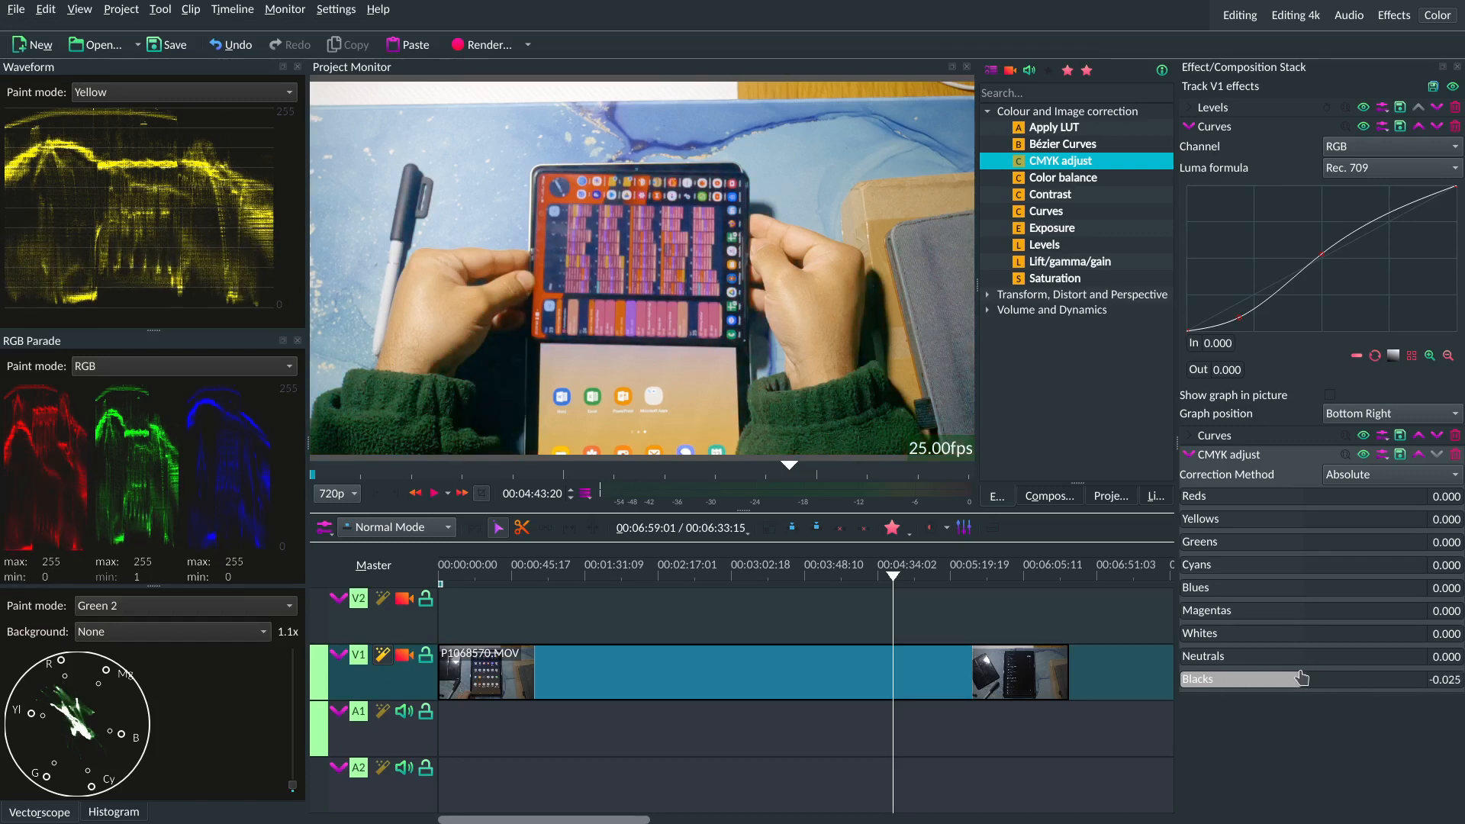
click(1445, 679)
text(0)
key(Return)
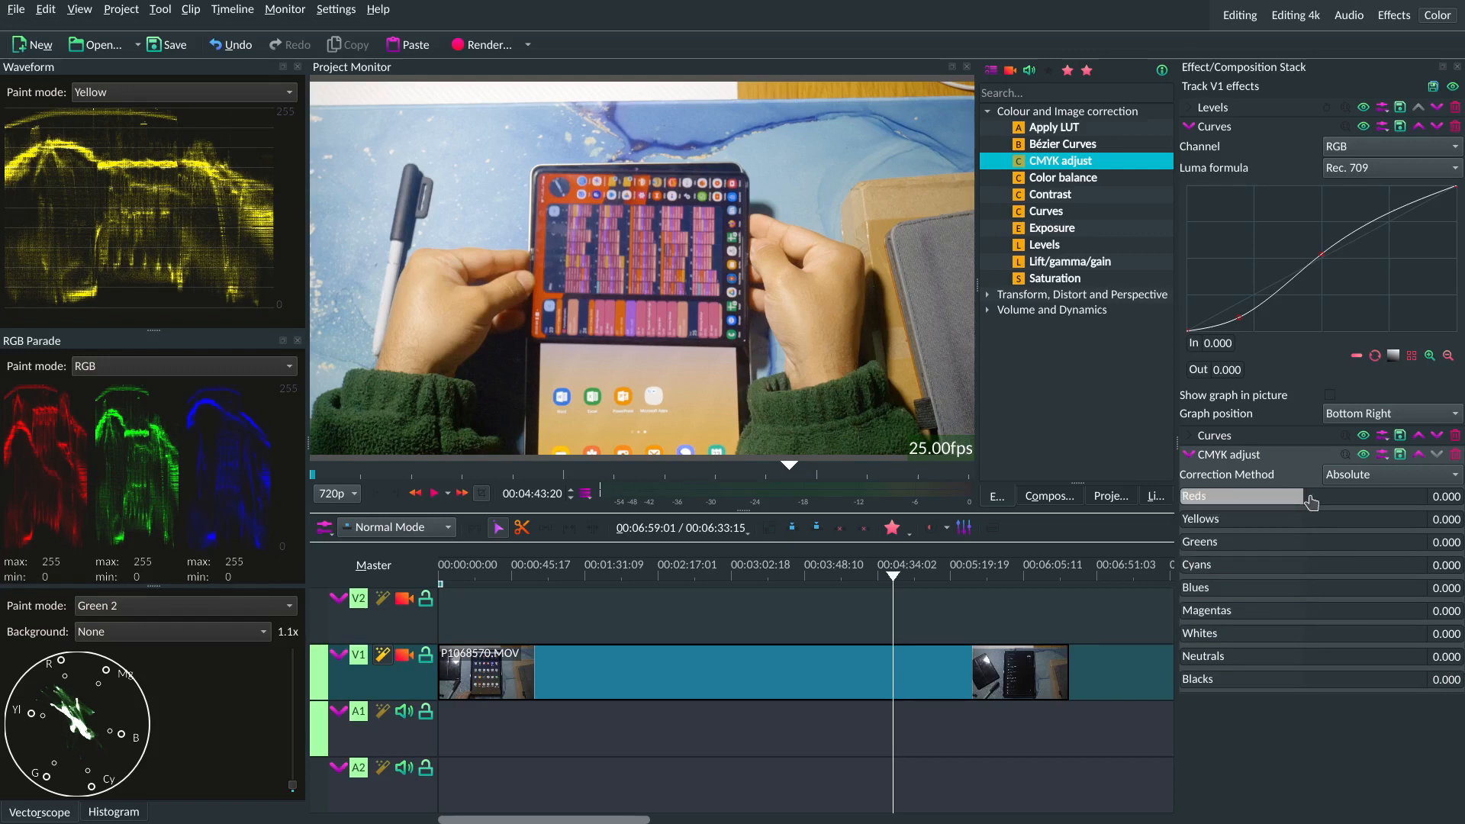
Set the CMYK adjust Reds to -0.086, Yellows to -0.340 and Blues to -0.395, and compare the image with the track effects off and on
mouse_move(1311, 501)
mouse_down()
mouse_move(1234, 499)
mouse_move(1312, 498)
mouse_up()
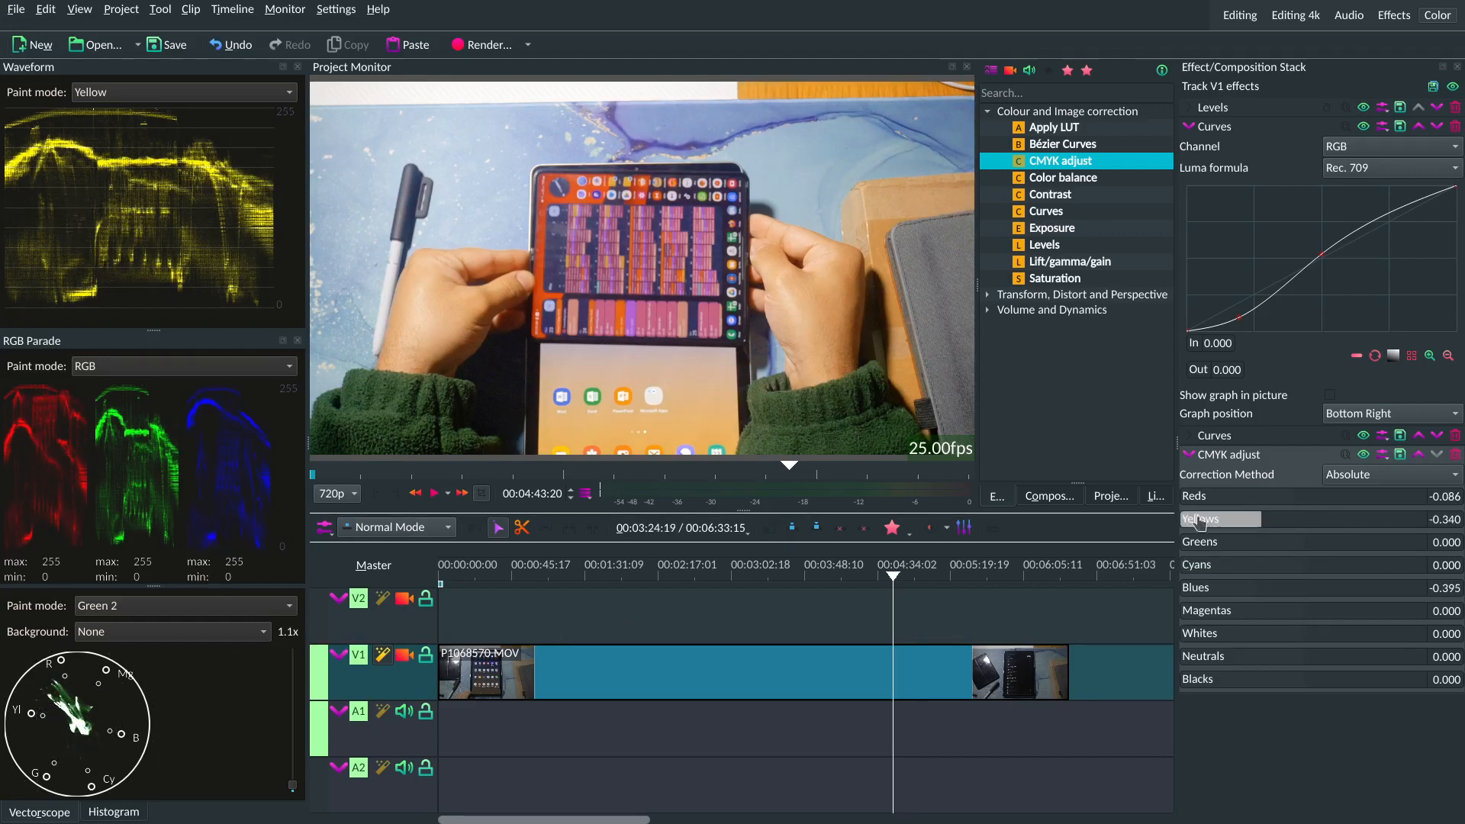
click(1453, 88)
click(1453, 87)
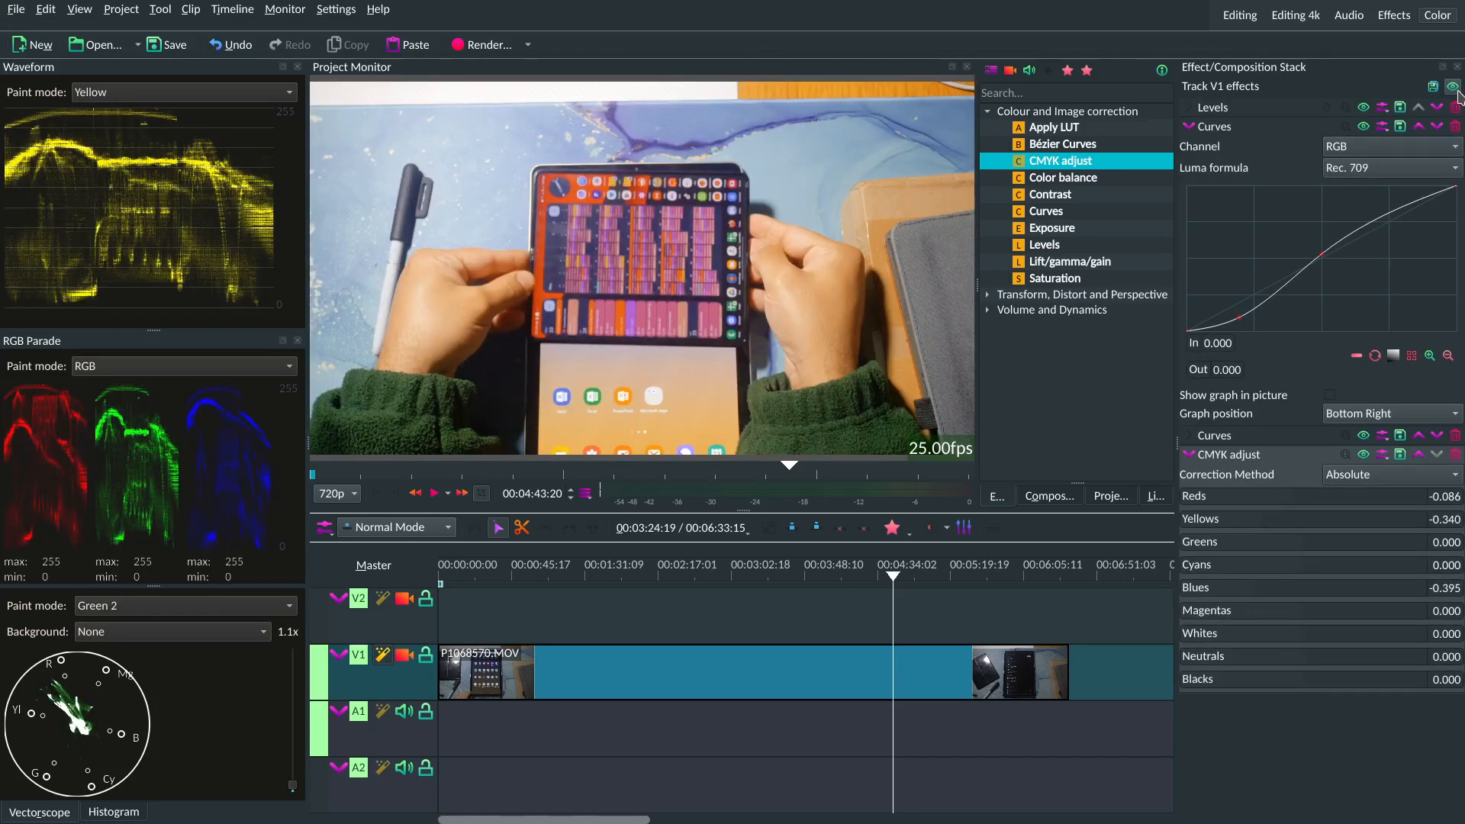
click(1191, 454)
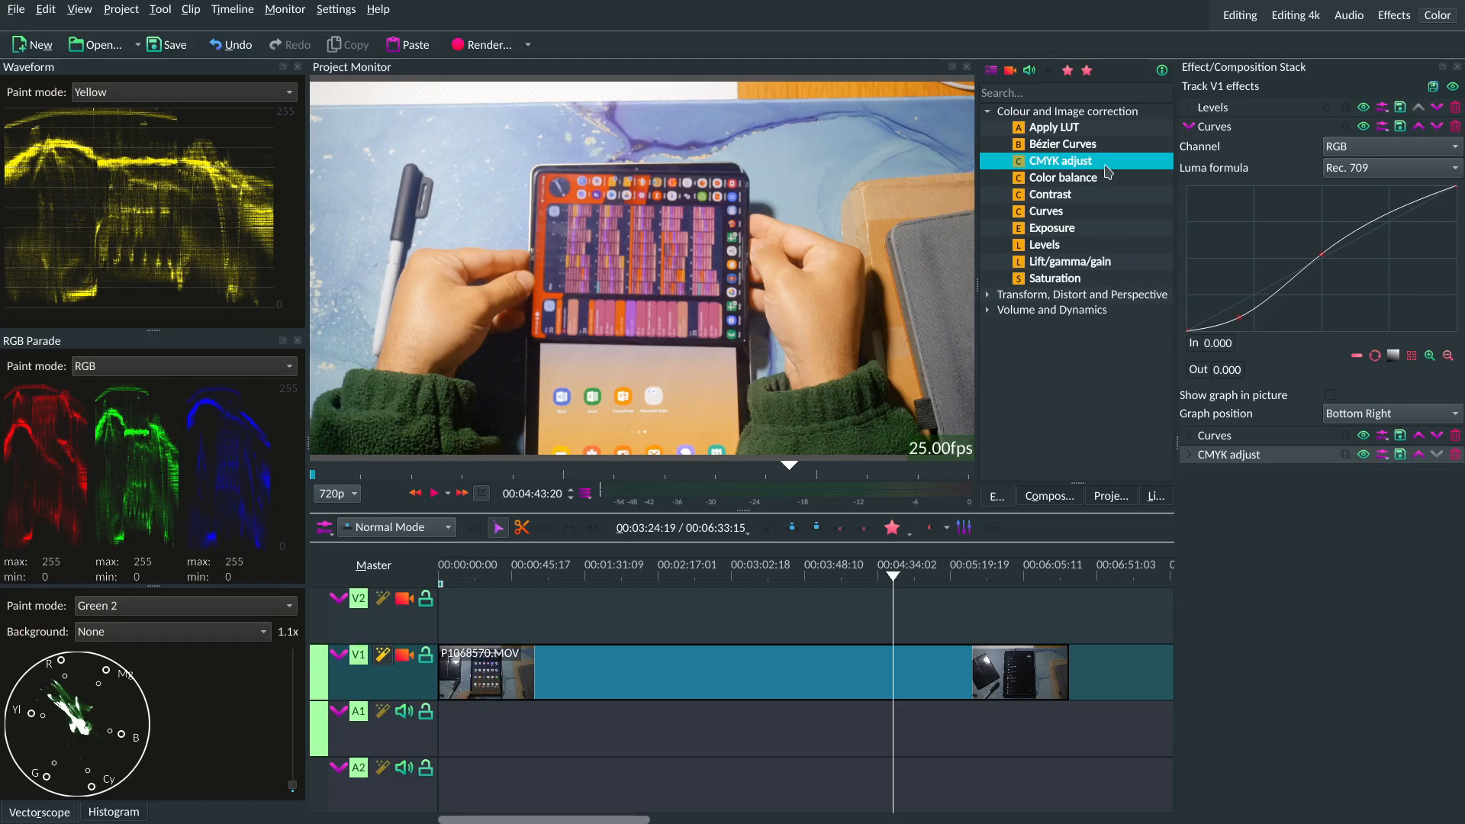
Add an Apply LUT effect to track V1 and load the custom LUT file Kodak Kodachrome 25
double_click(1057, 129)
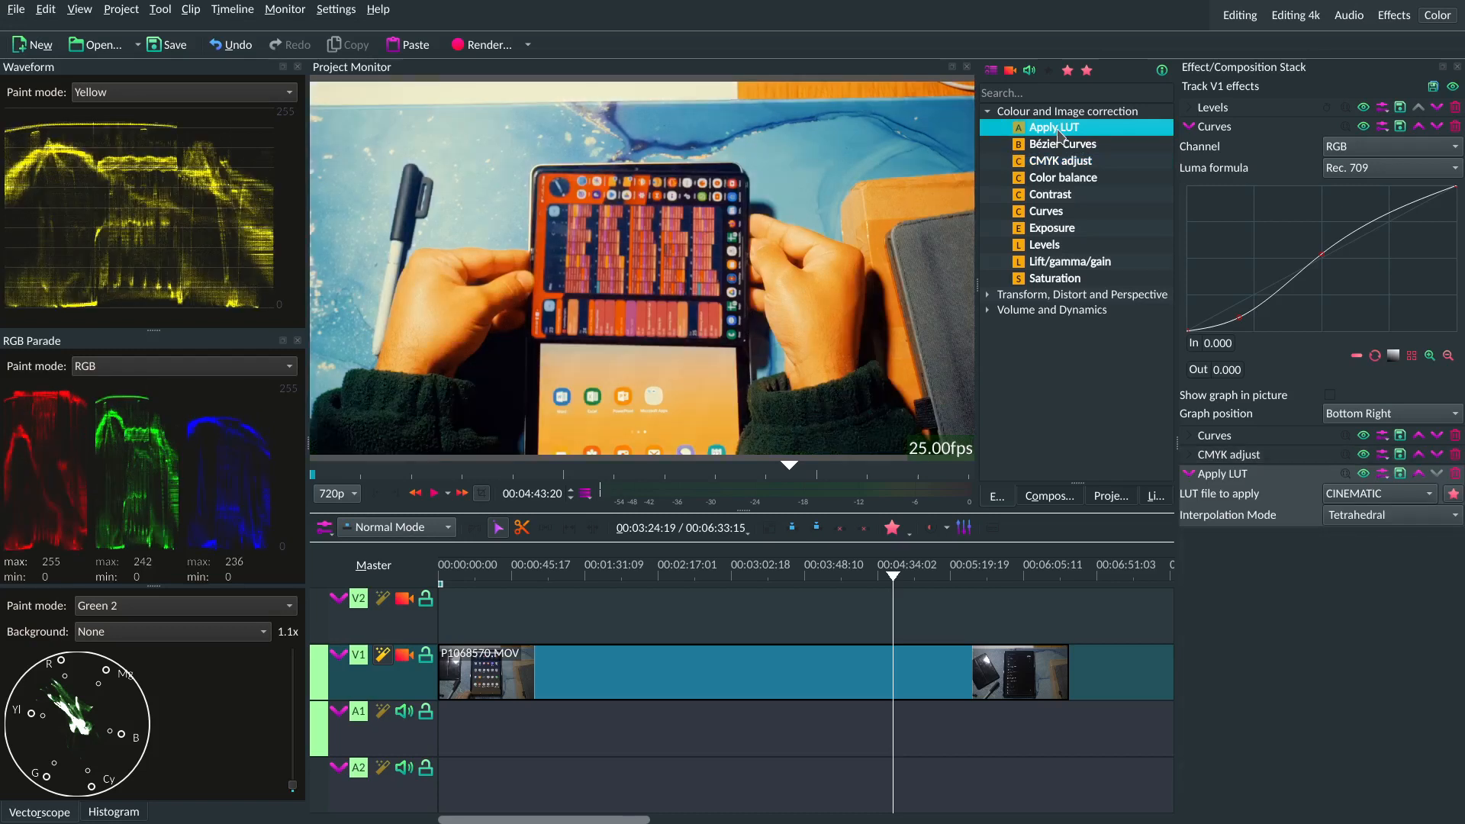
click(1355, 496)
click(1374, 564)
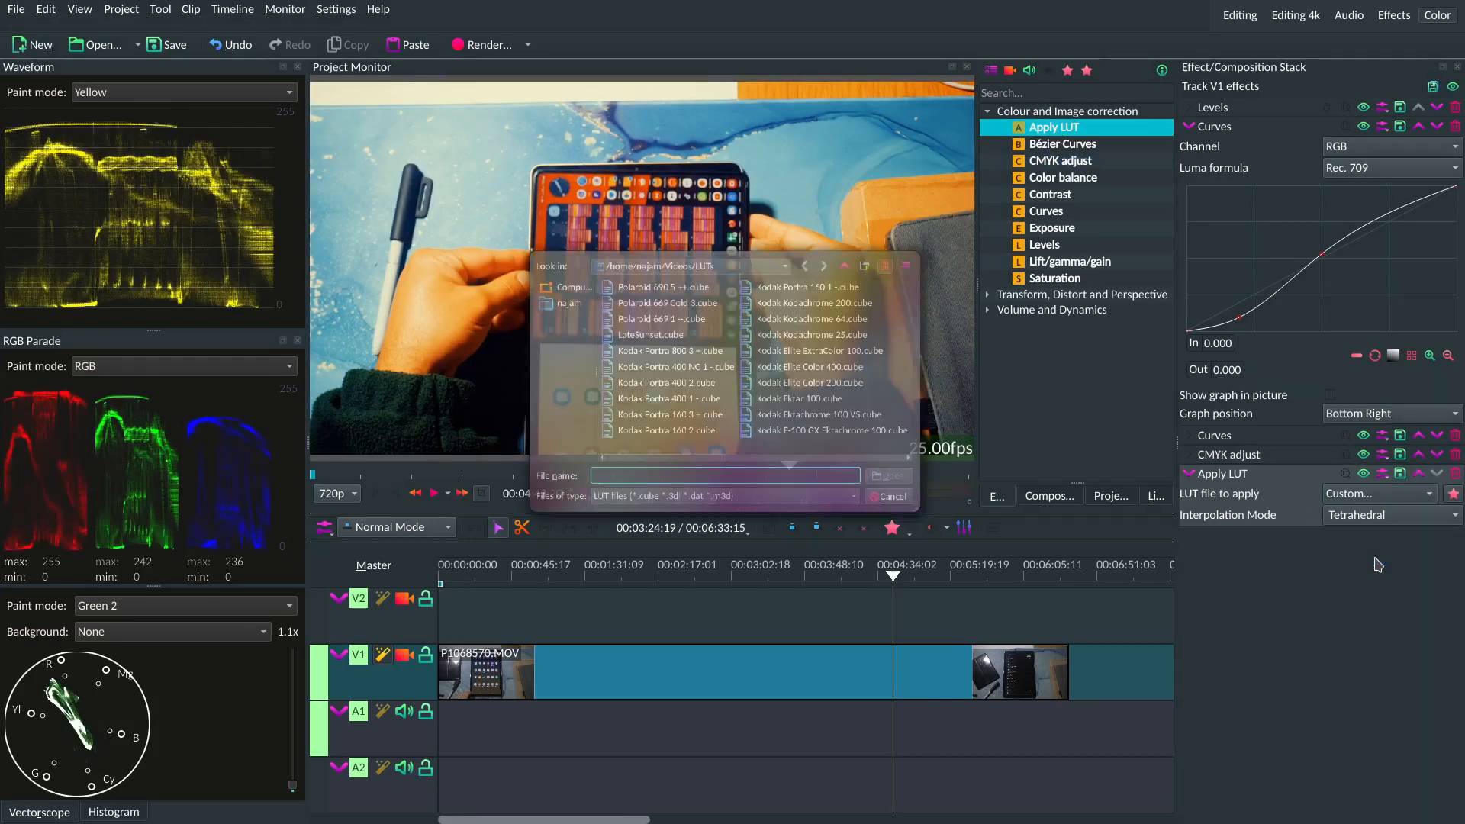
double_click(861, 324)
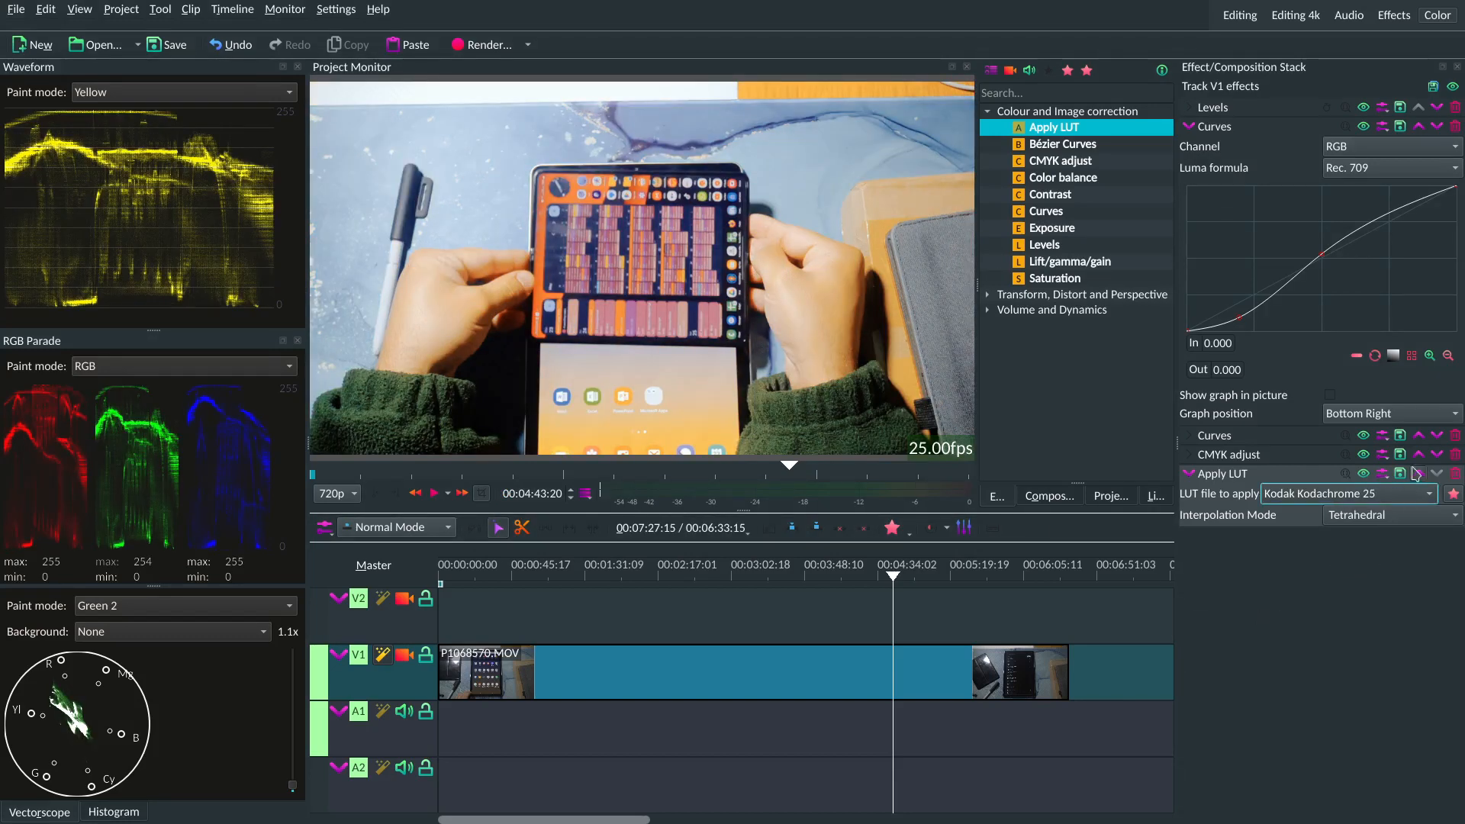
Change the LUT to Fuji Provia 400X and compare the image with the Apply LUT effect off and on
click(1391, 500)
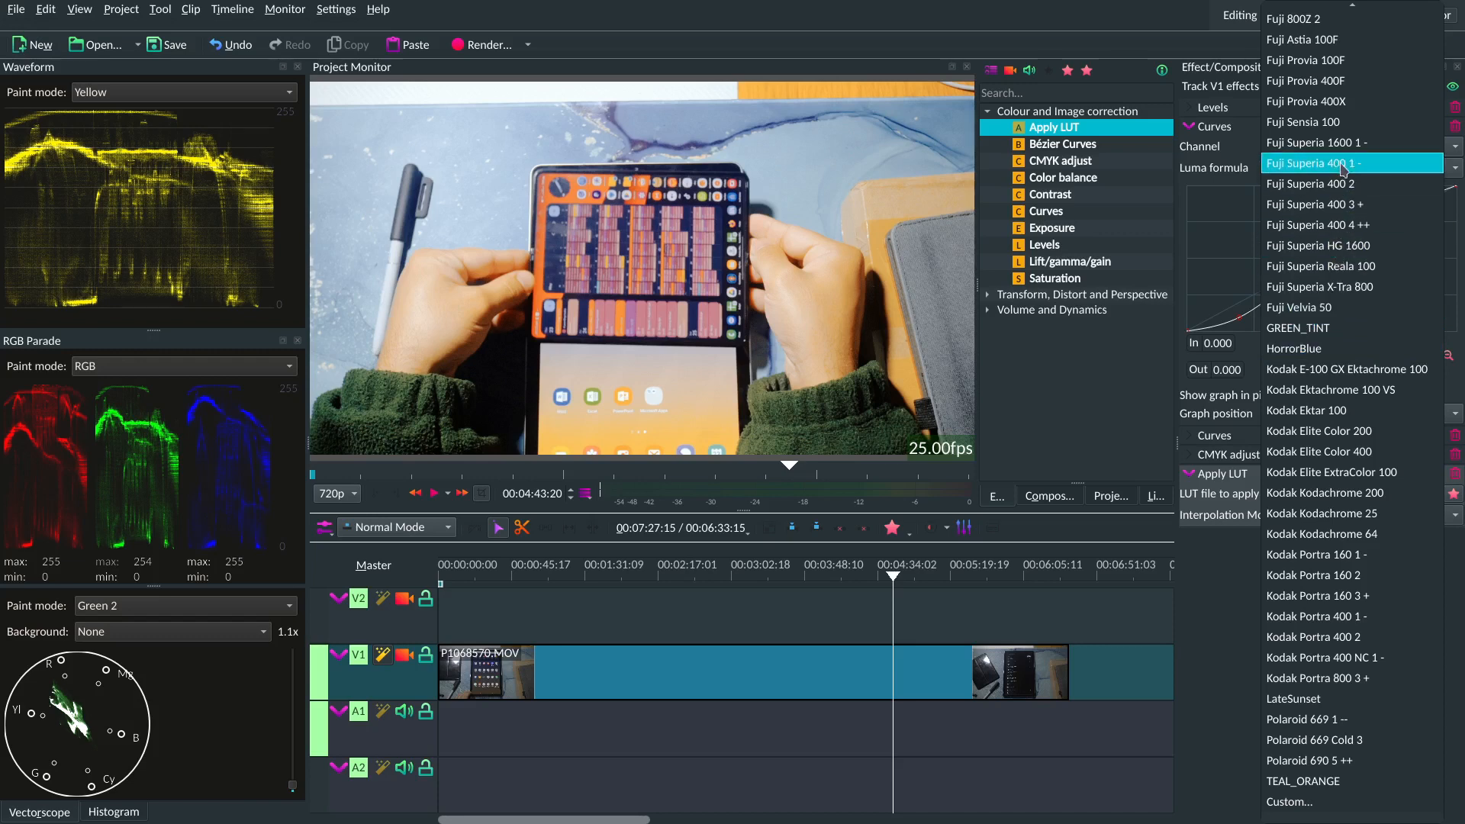
click(1325, 105)
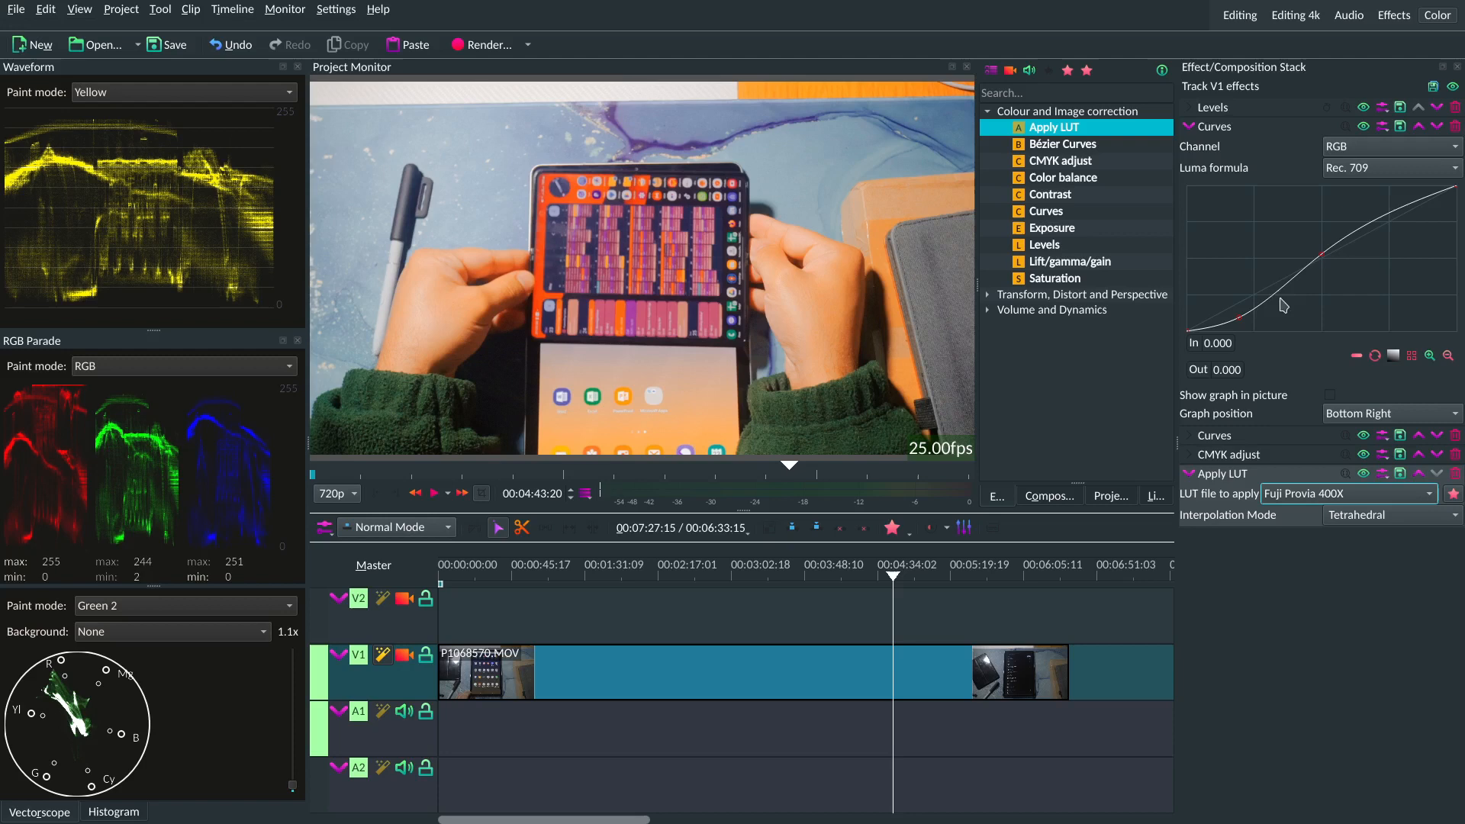
click(1362, 474)
click(1363, 474)
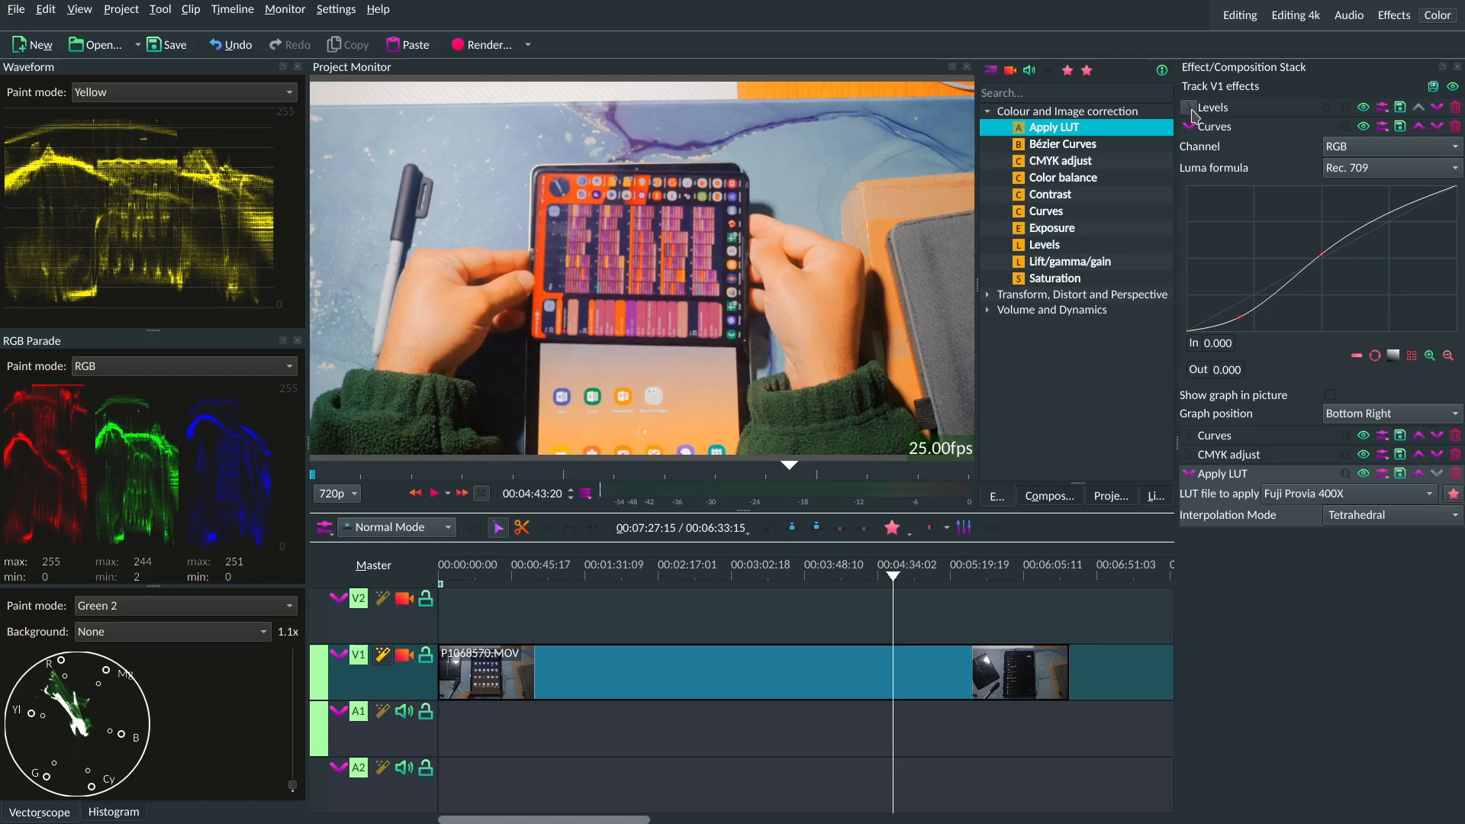
Show the Levels effect's settings and move the playhead to 00:01:14:07 to review the grade on another shot
click(1190, 108)
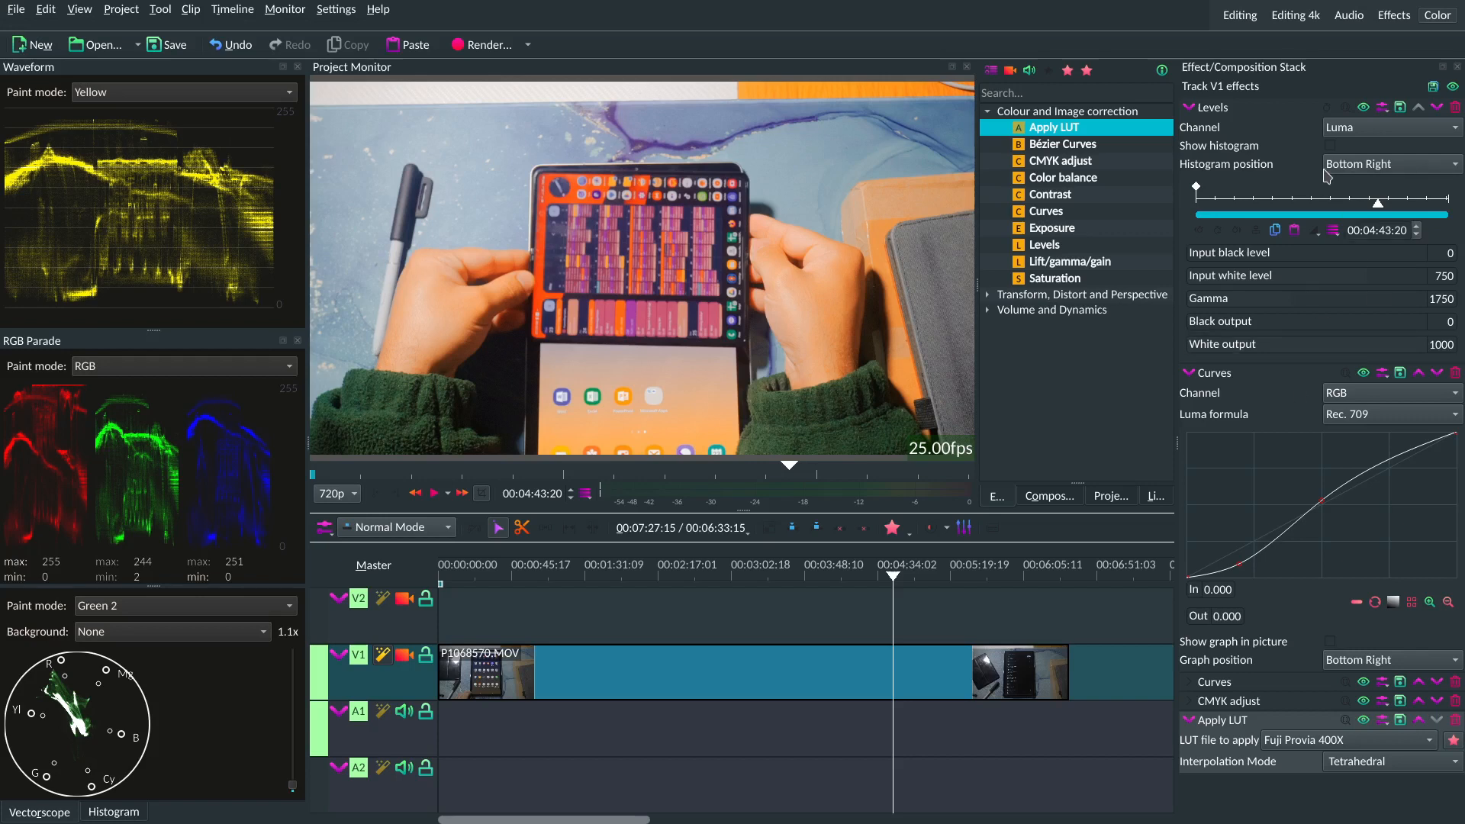
drag(712, 614, 558, 621)
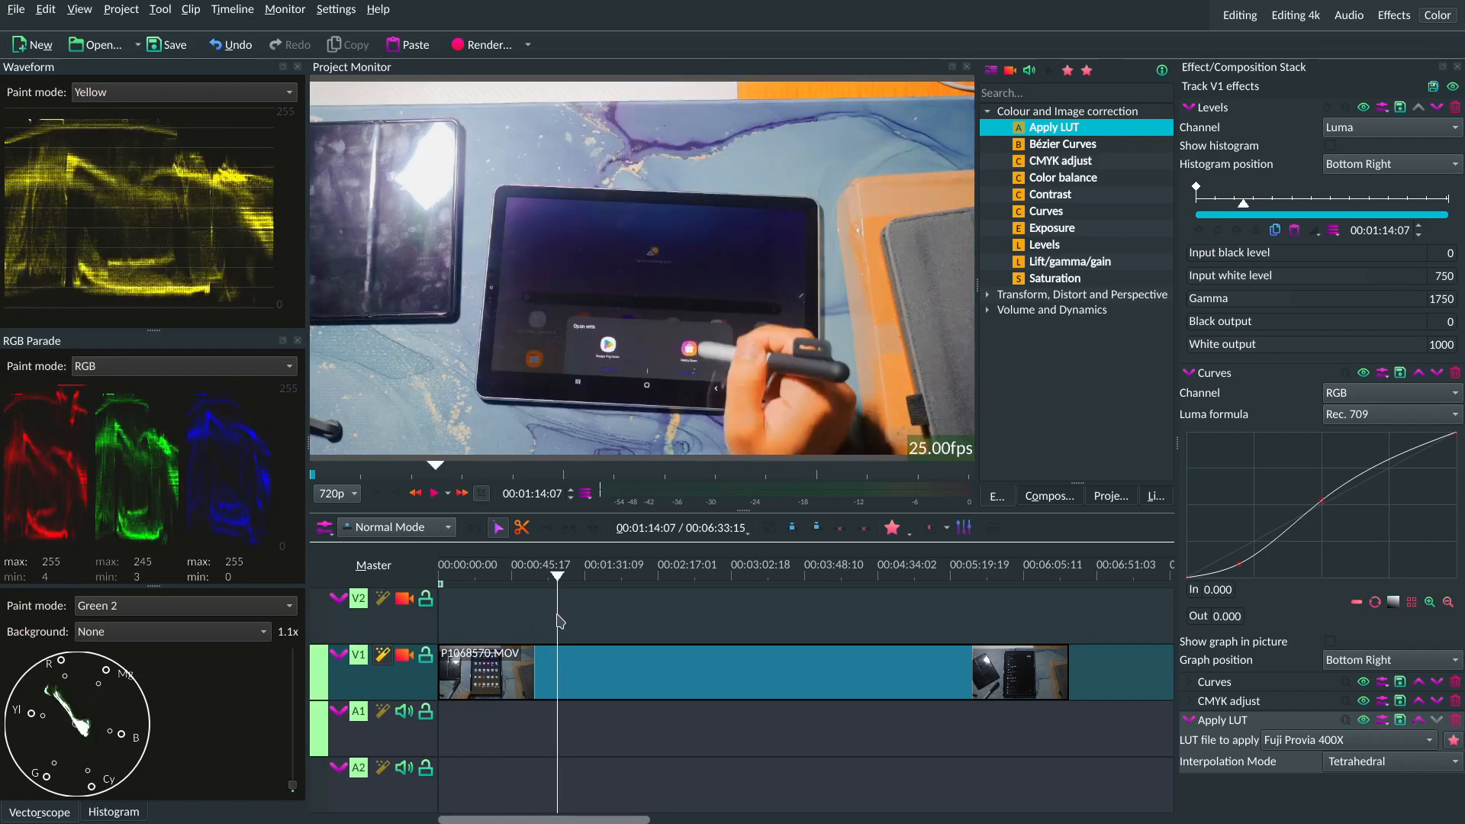